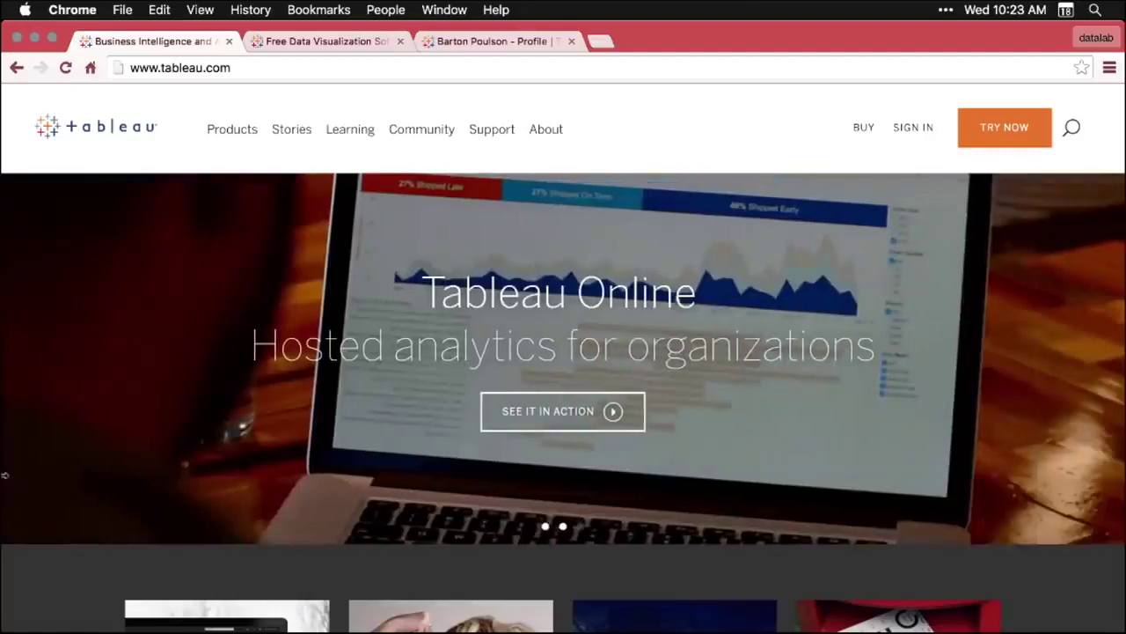
- Open the Tableau Public product page from the Tableau website's product list and look through it
{"action": "mouse_move", "coordinate": [238, 131]}
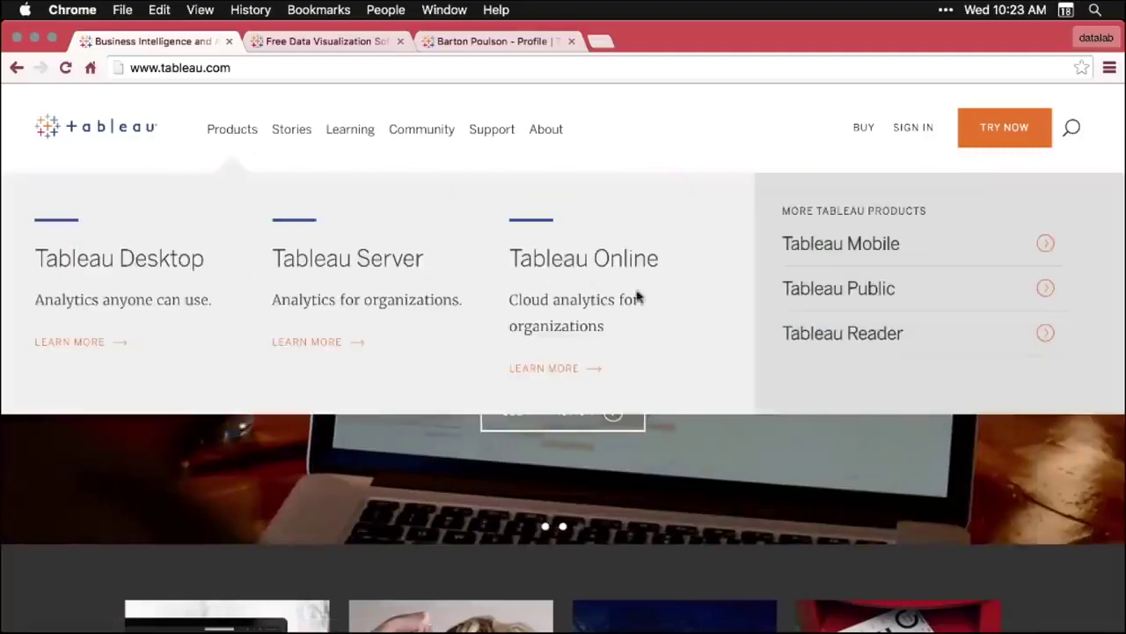
{"action": "left_click", "coordinate": [886, 293]}
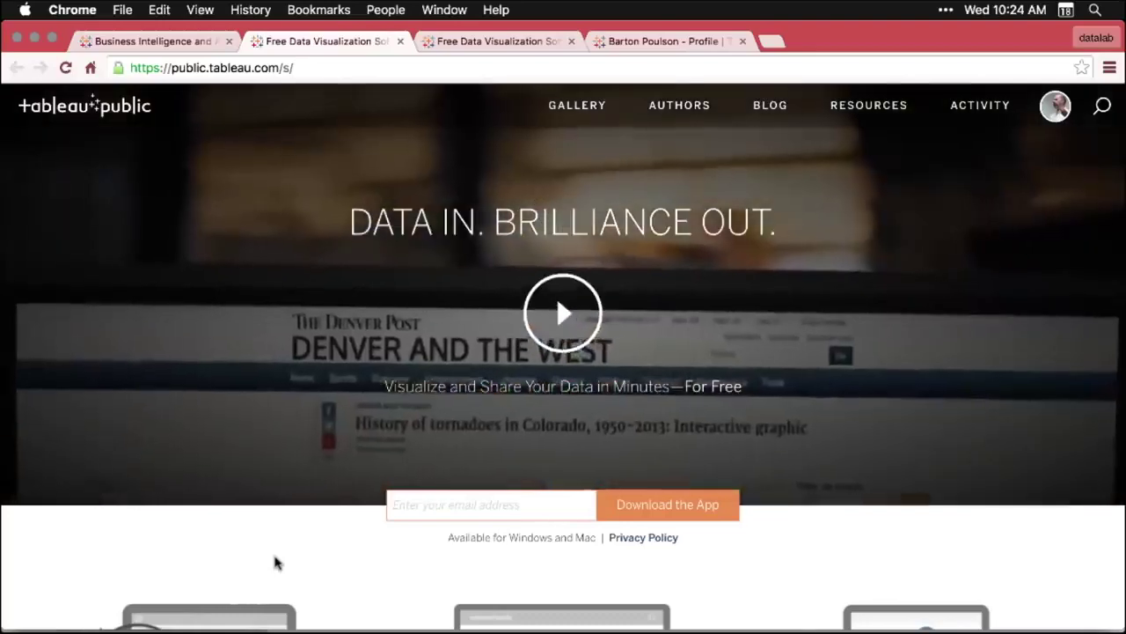
{"action": "scroll", "coordinate": [274, 563], "scroll_direction": "down", "scroll_amount": 5}
{"action": "scroll", "coordinate": [275, 564], "scroll_direction": "down", "scroll_amount": 2}
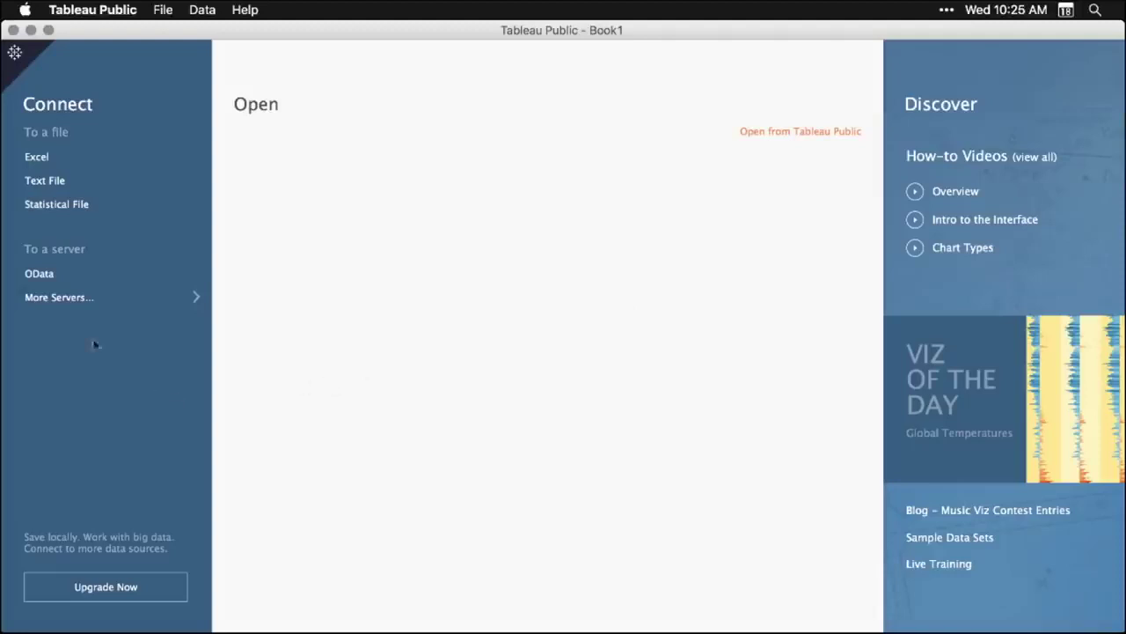
- Switch to the Tableau Public desktop app and connect to the Excel workbook DS03_2_2_TableauPublic.xlsx on the Desktop
{"action": "left_click", "coordinate": [41, 165]}
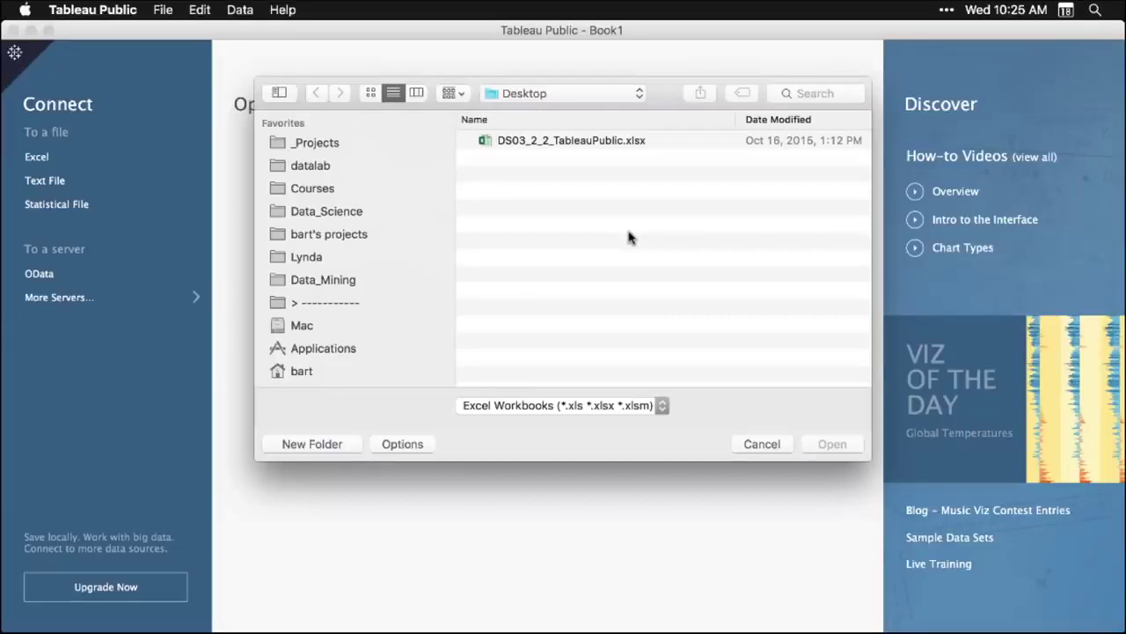
{"action": "left_click", "coordinate": [595, 143]}
{"action": "left_click", "coordinate": [833, 445]}
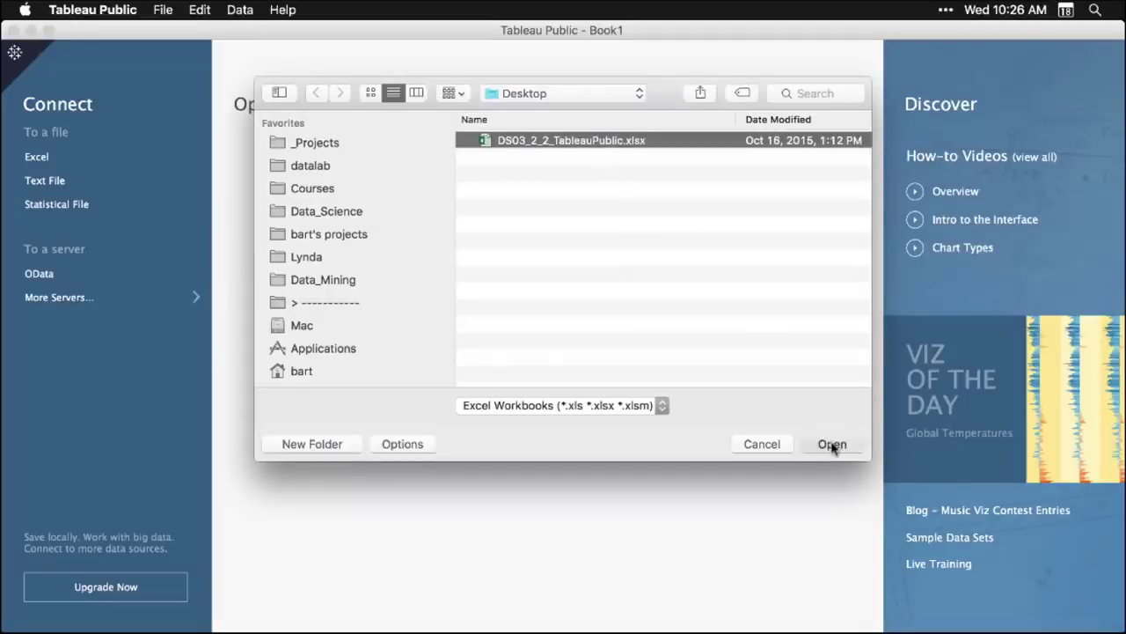
{"action": "left_click", "coordinate": [833, 446]}
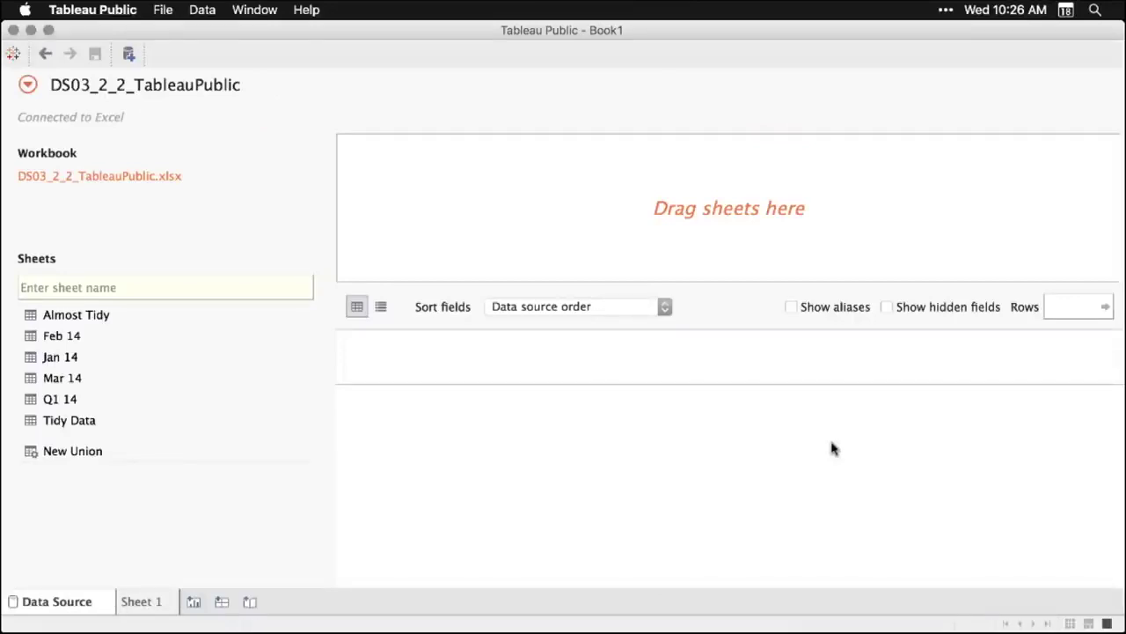
- Add the Tidy Data sheet to the data source and look through its rows and the Sales field's options
{"action": "left_click", "coordinate": [72, 422]}
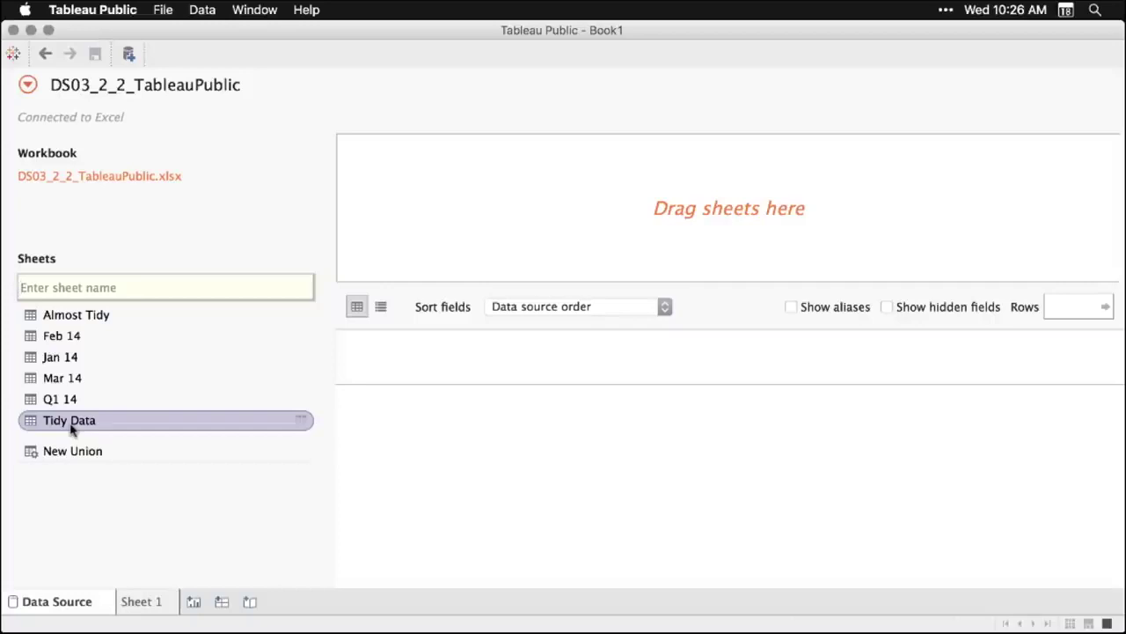
{"action": "left_click_drag", "start_coordinate": [72, 429], "coordinate": [547, 214]}
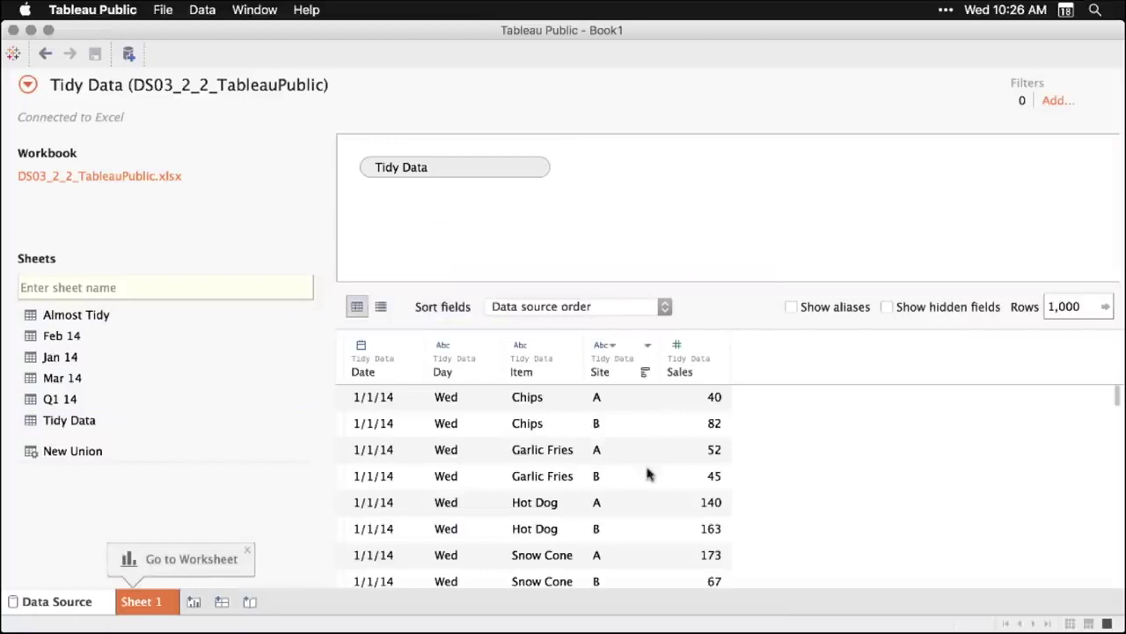
{"action": "scroll", "coordinate": [647, 471], "scroll_direction": "down", "scroll_amount": 3}
{"action": "scroll", "coordinate": [647, 474], "scroll_direction": "down", "scroll_amount": 2}
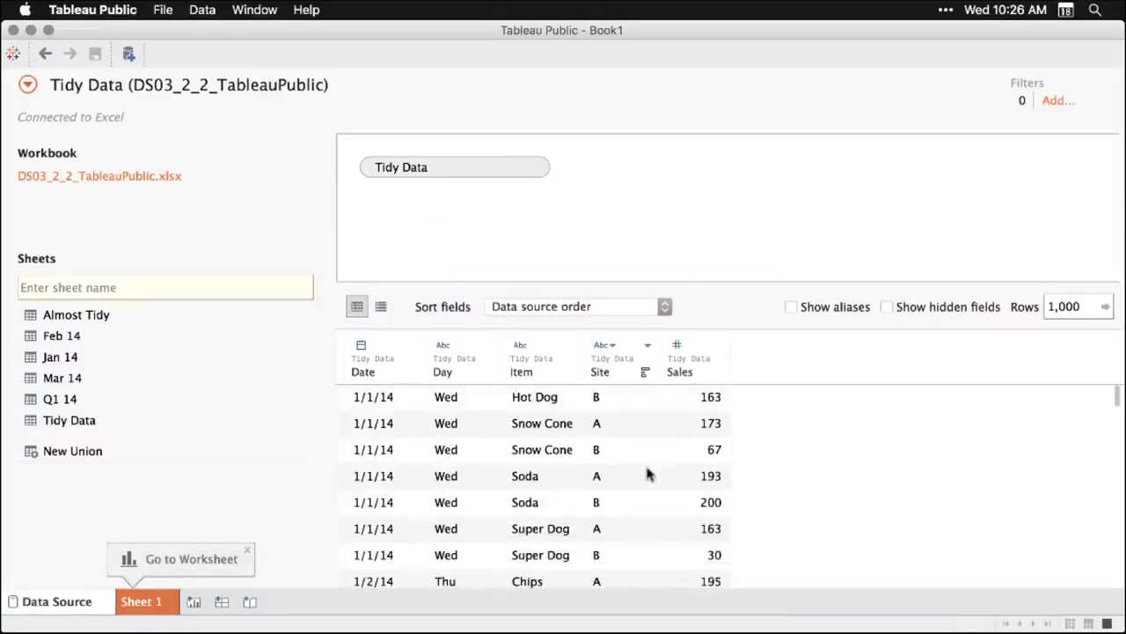
{"action": "scroll", "coordinate": [647, 475], "scroll_direction": "up", "scroll_amount": 5}
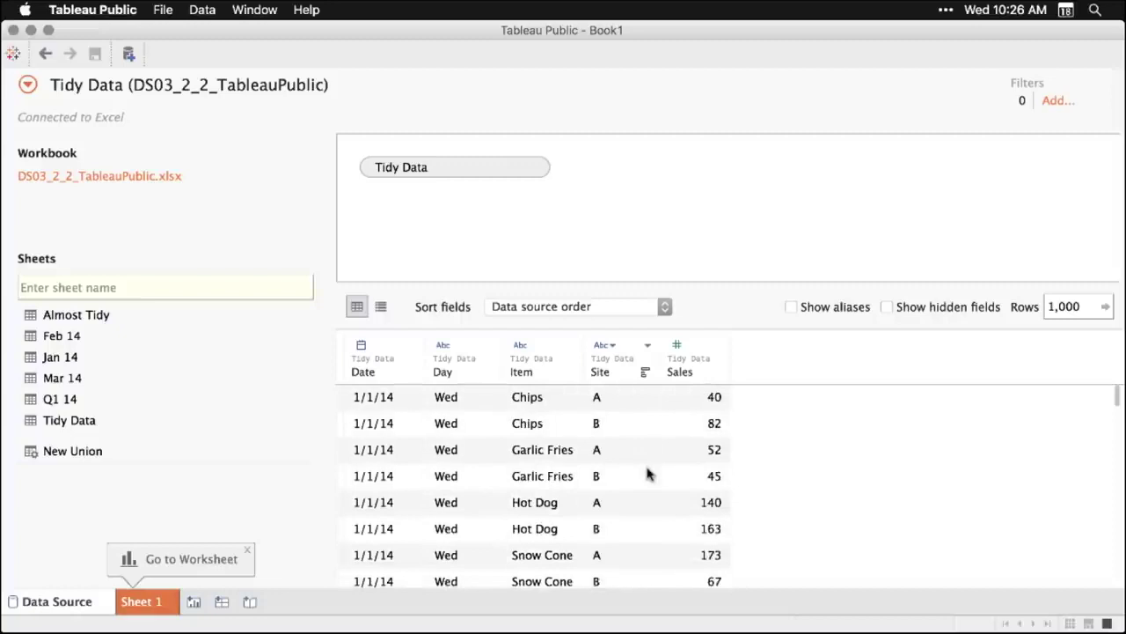
{"action": "left_click", "coordinate": [718, 346]}
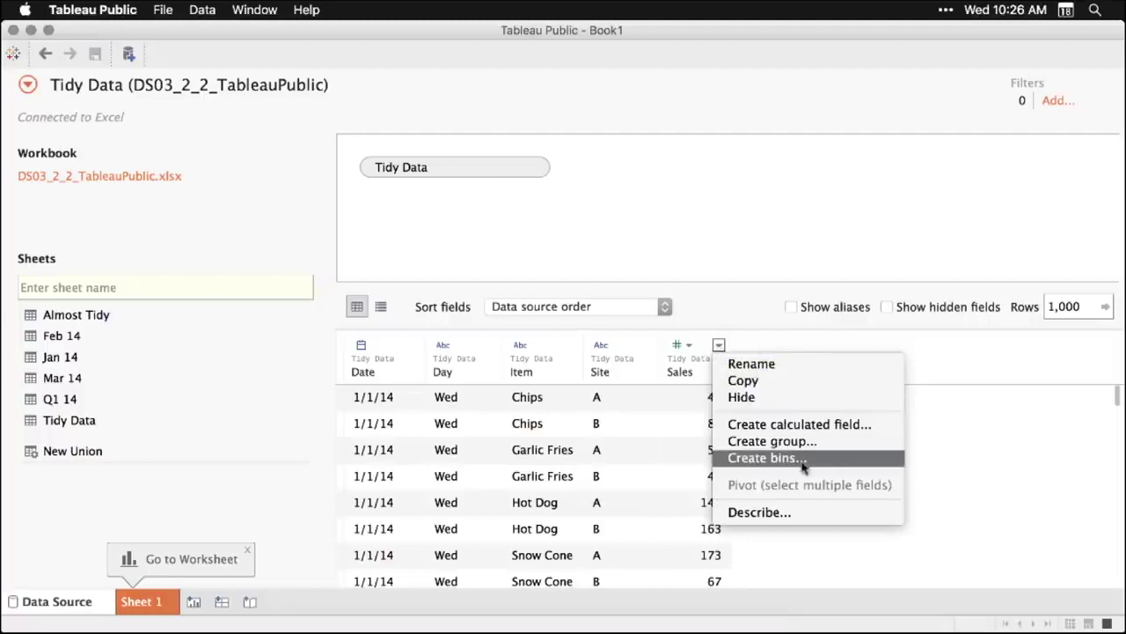
{"action": "left_click", "coordinate": [973, 361]}
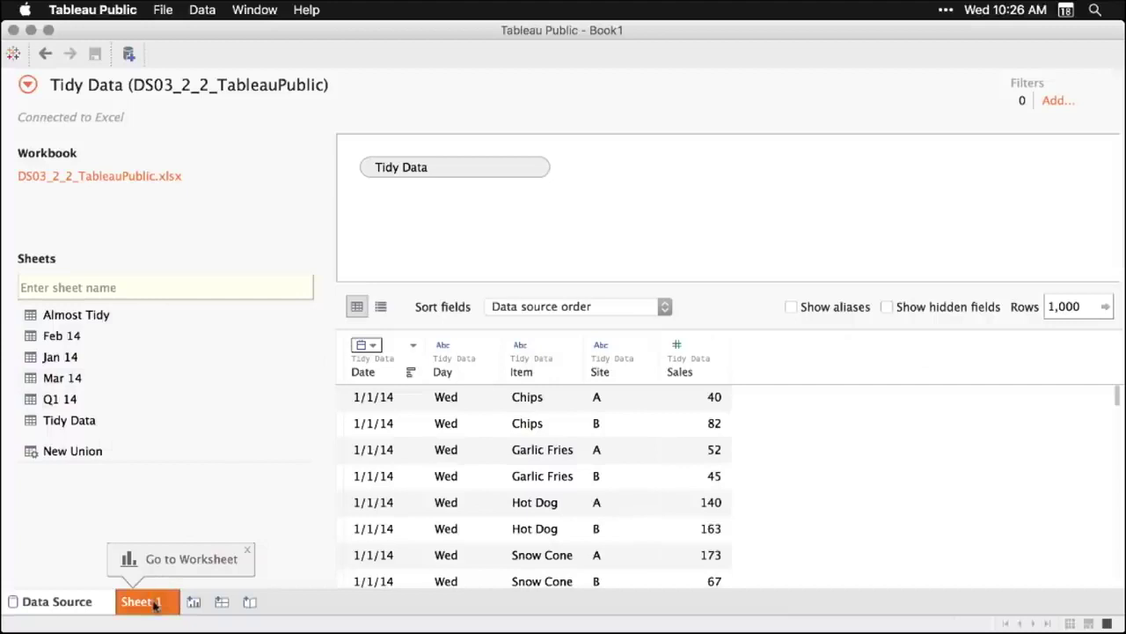
- Dismiss the worksheet hint and open the empty Sheet 1 worksheet
{"action": "left_click", "coordinate": [248, 552]}
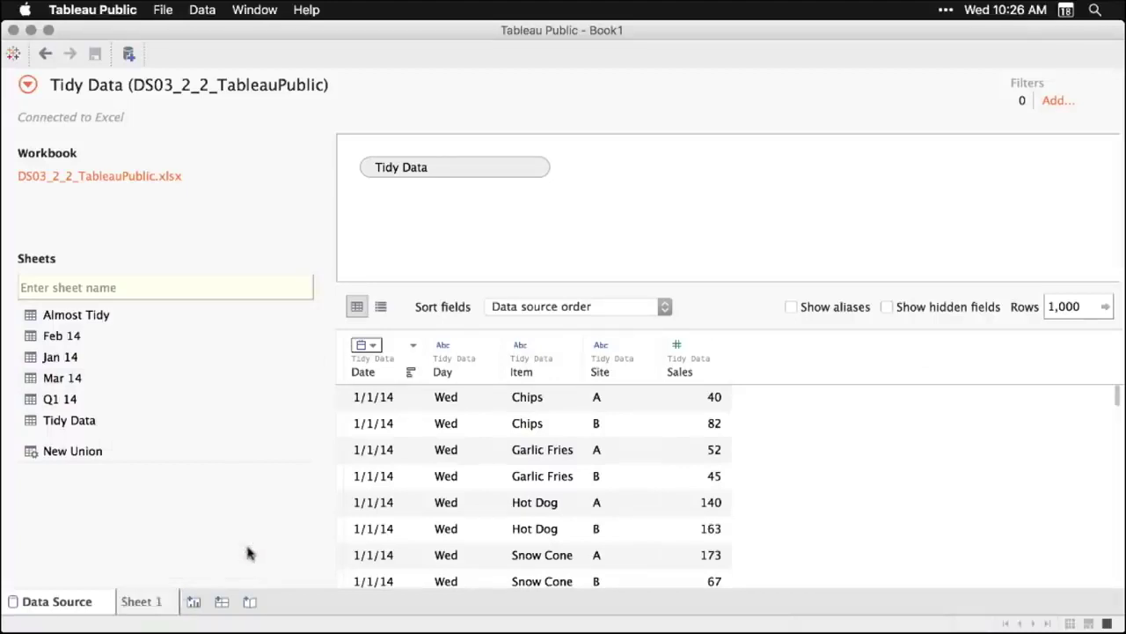
{"action": "left_click", "coordinate": [158, 604]}
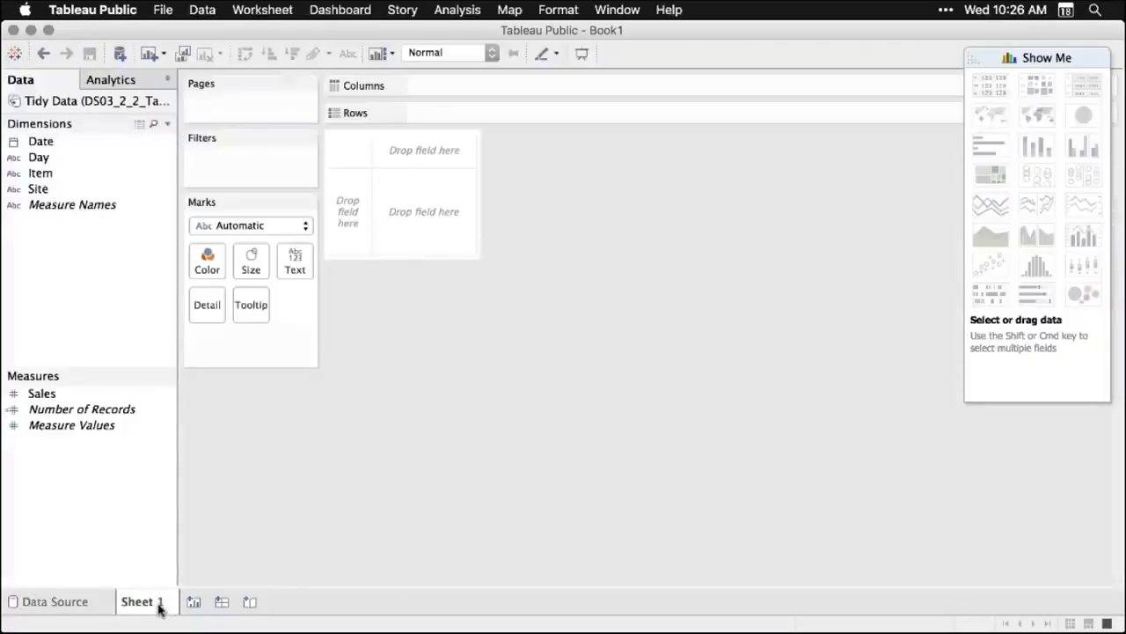
{"action": "mouse_move", "coordinate": [160, 607]}
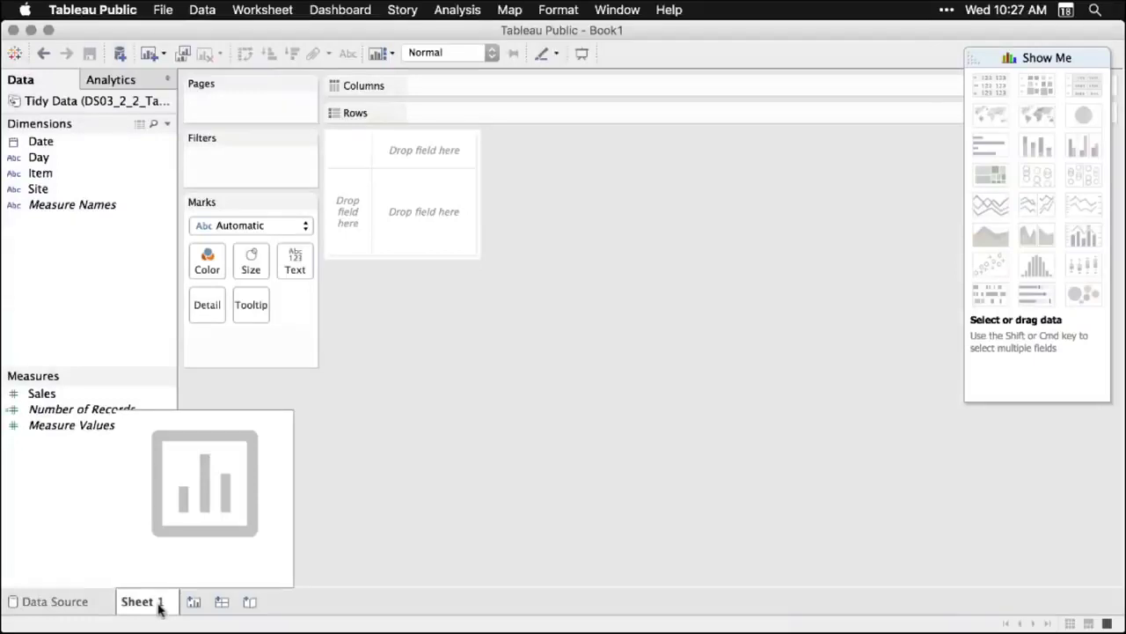
{"action": "key", "text": "super+shift+2"}
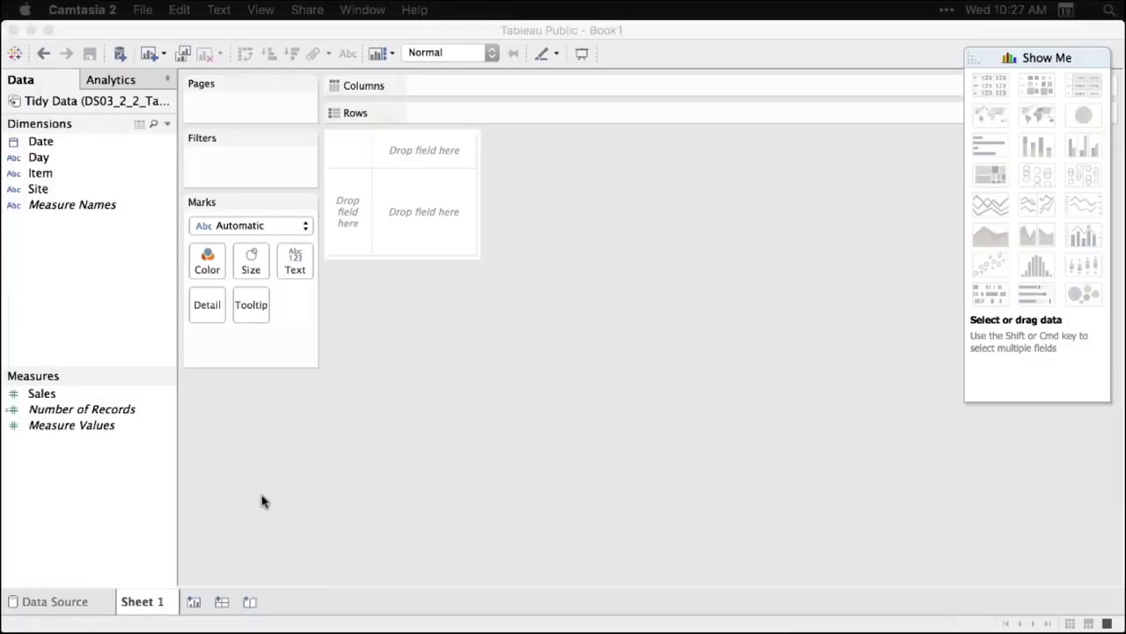
- Build a text table of summed Sales with one row per Item
{"action": "left_click", "coordinate": [42, 396]}
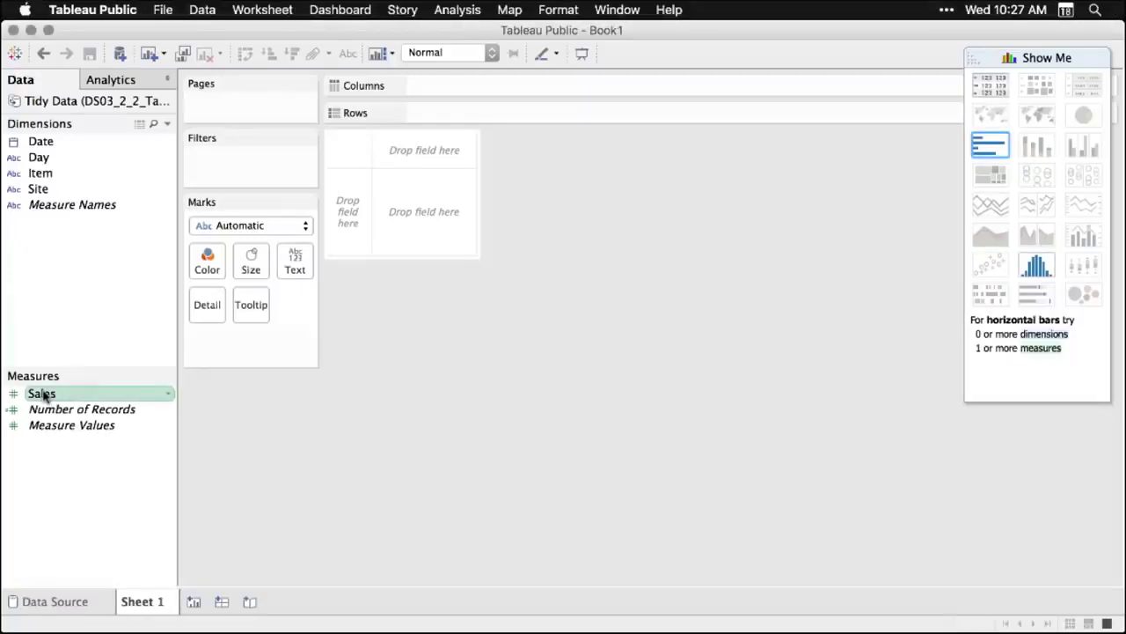
{"action": "left_click_drag", "start_coordinate": [42, 396], "coordinate": [422, 211]}
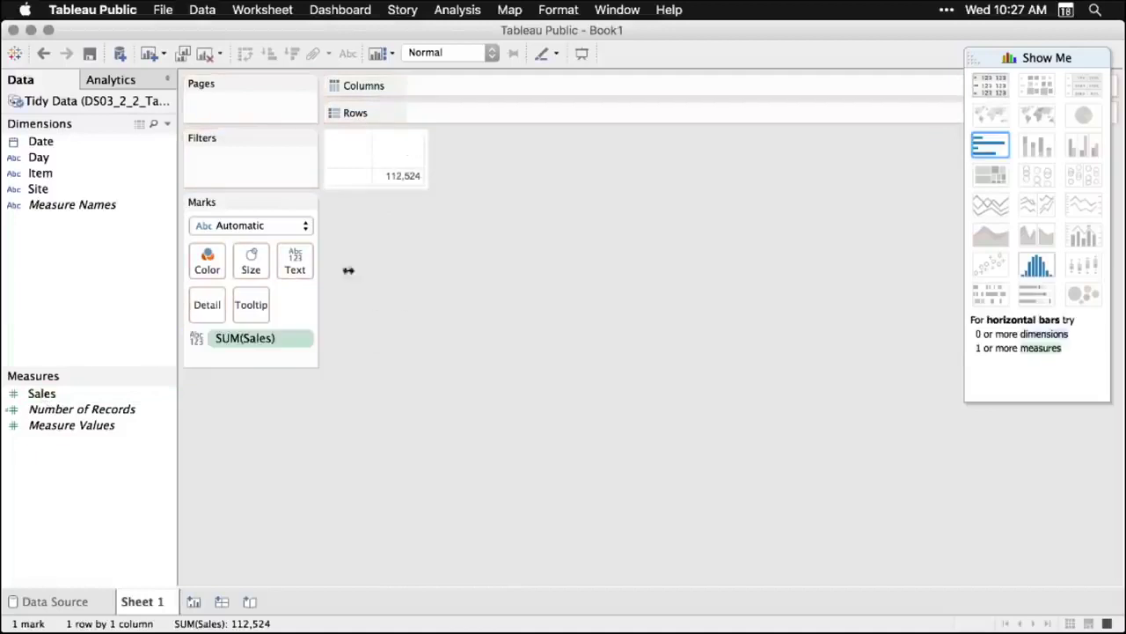
{"action": "mouse_move", "coordinate": [417, 186]}
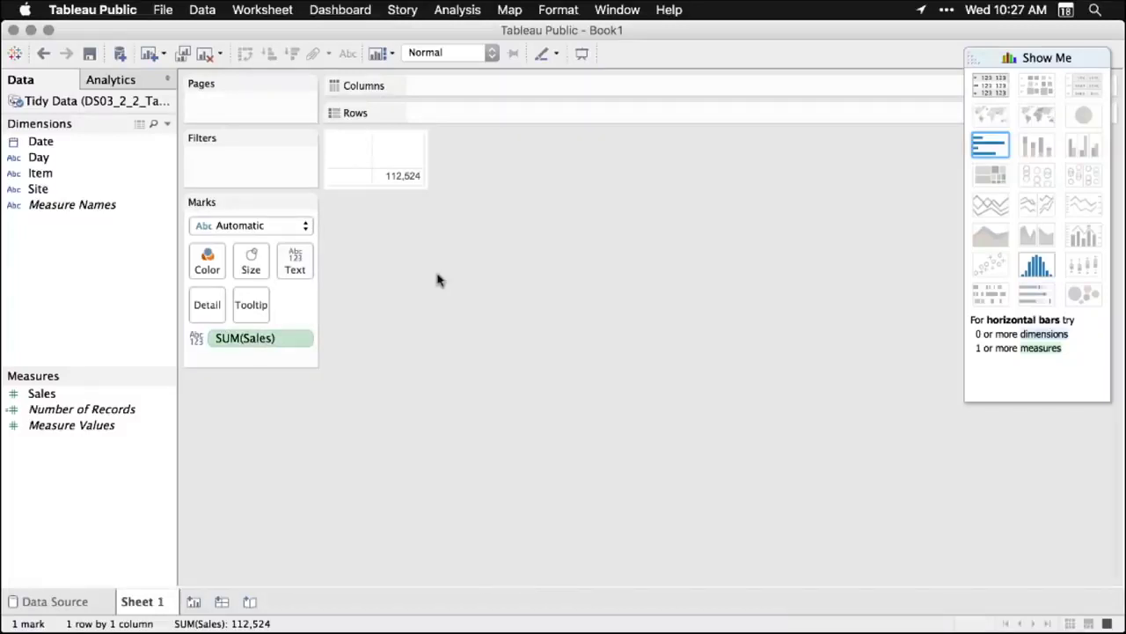
{"action": "left_click", "coordinate": [46, 176]}
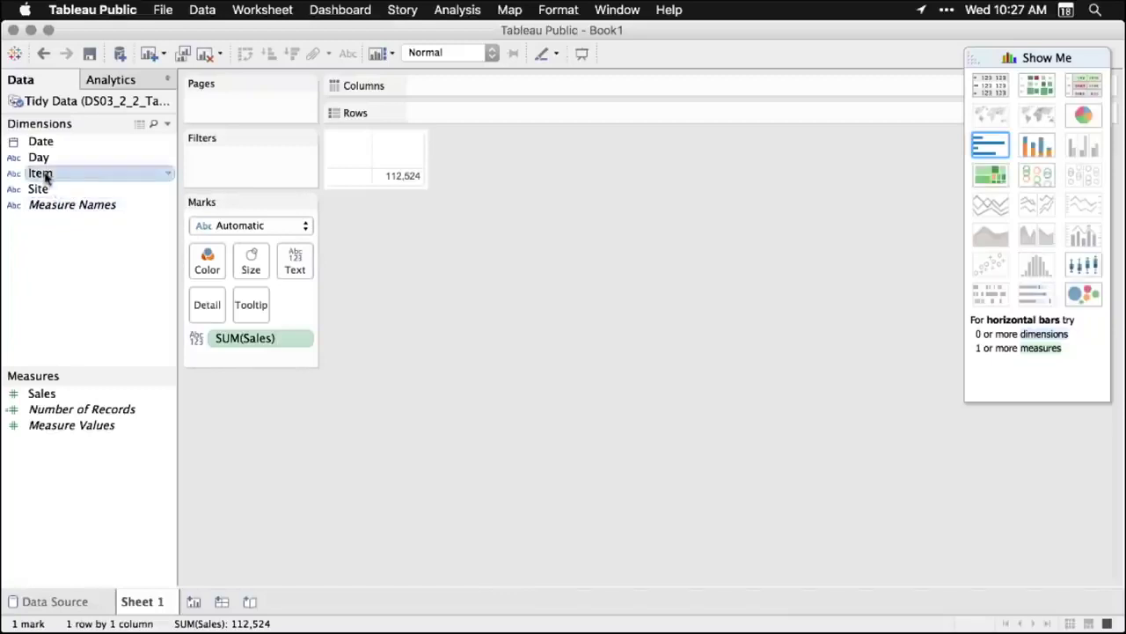
{"action": "left_click_drag", "start_coordinate": [46, 176], "coordinate": [454, 117]}
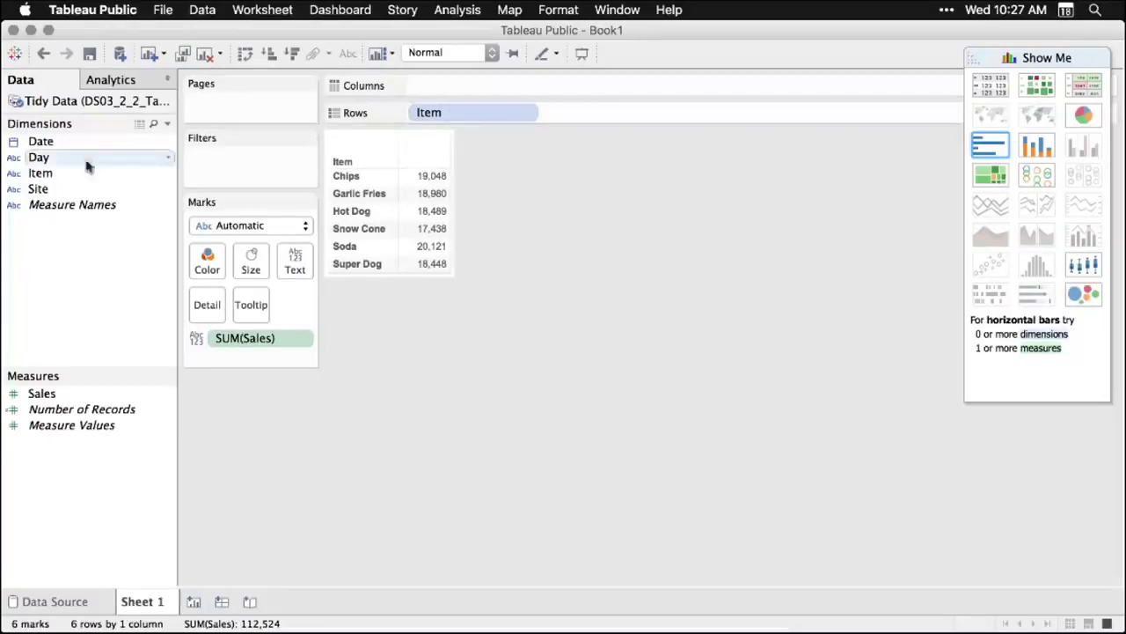
- Place Date on Columns, try grouping it by quarter and by day, and set it to continuous week number
{"action": "left_click", "coordinate": [39, 146]}
{"action": "left_click_drag", "start_coordinate": [39, 146], "coordinate": [437, 91]}
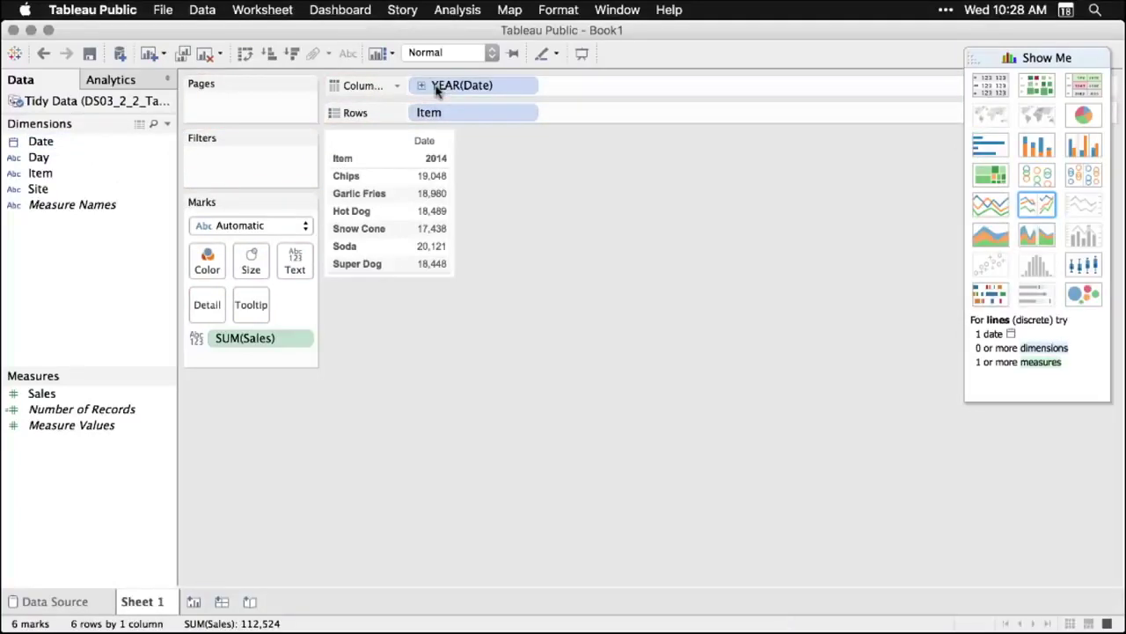
{"action": "left_click", "coordinate": [526, 87]}
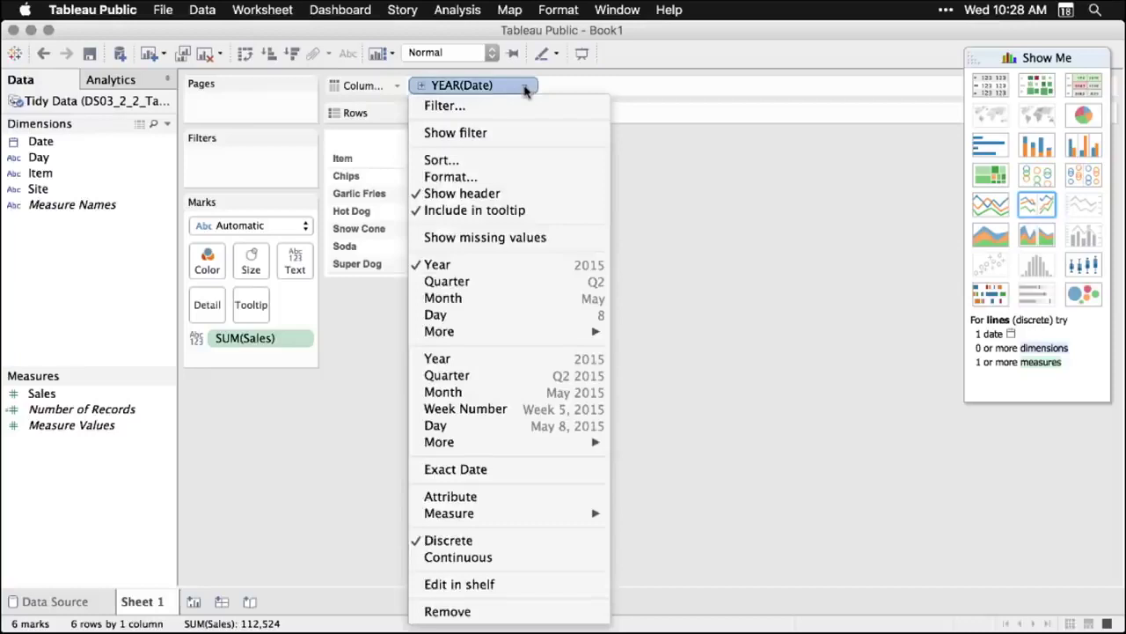
{"action": "left_click", "coordinate": [528, 282]}
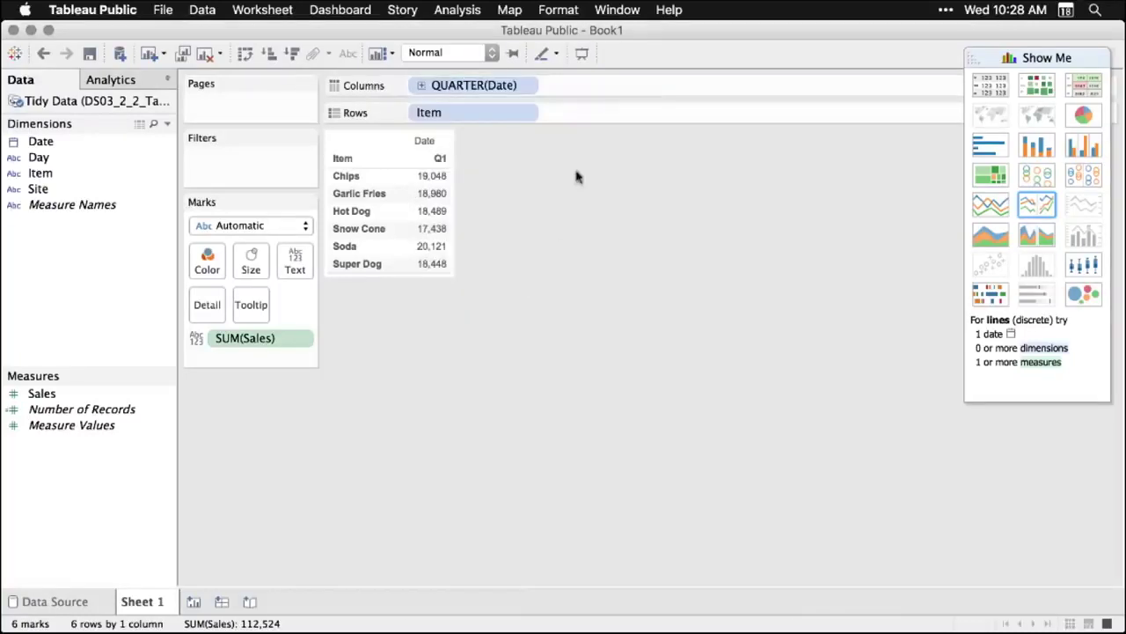
{"action": "left_click", "coordinate": [527, 86]}
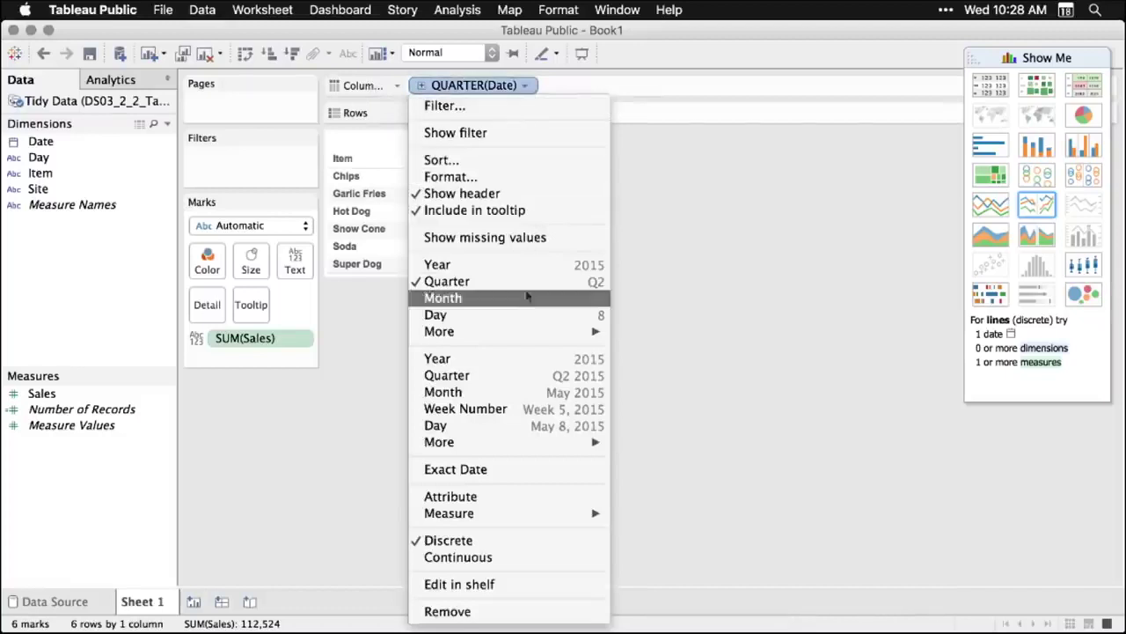
{"action": "left_click", "coordinate": [543, 428]}
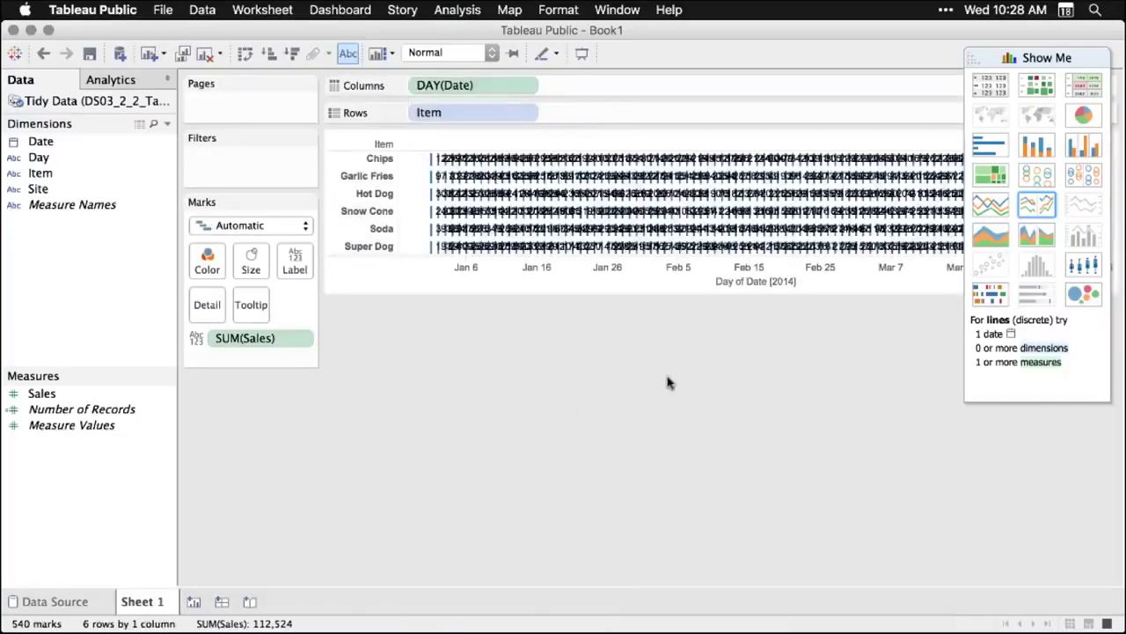
{"action": "left_click", "coordinate": [529, 85]}
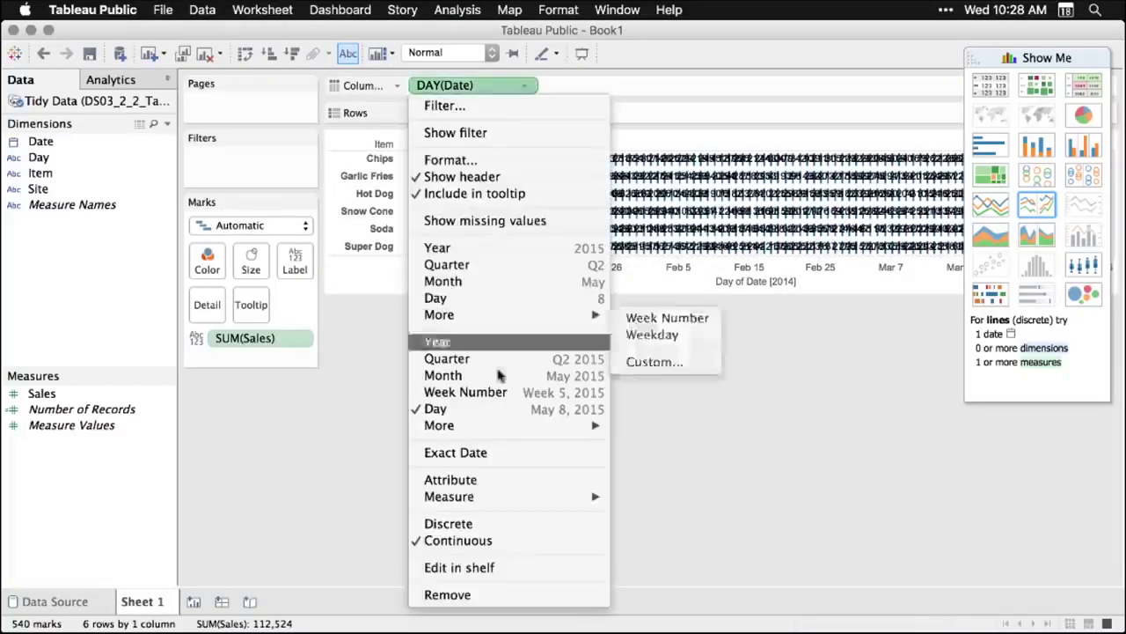
{"action": "left_click", "coordinate": [499, 393]}
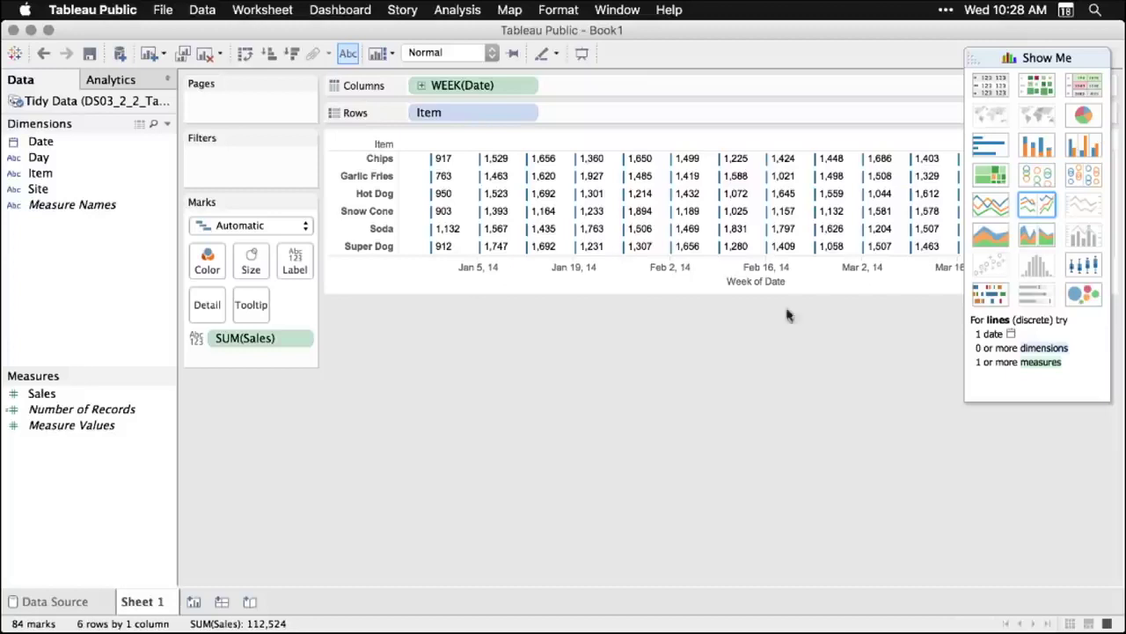
- Turn the table into a line chart of weekly sales and split it into a separate row for each Item
{"action": "left_click", "coordinate": [996, 205]}
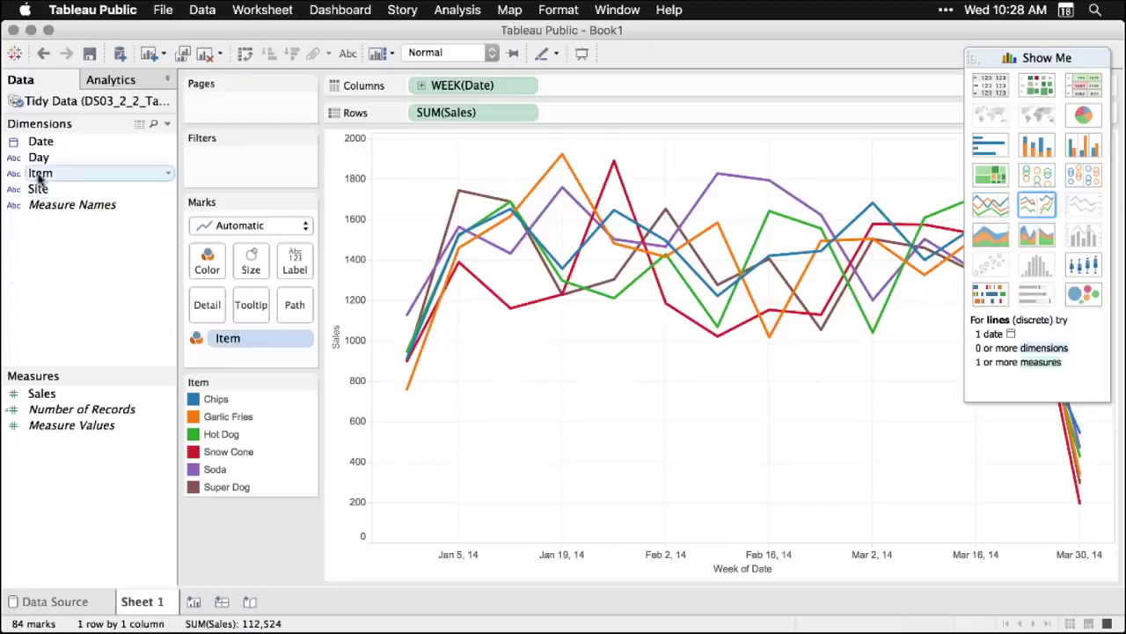
{"action": "left_click_drag", "start_coordinate": [38, 177], "coordinate": [429, 113]}
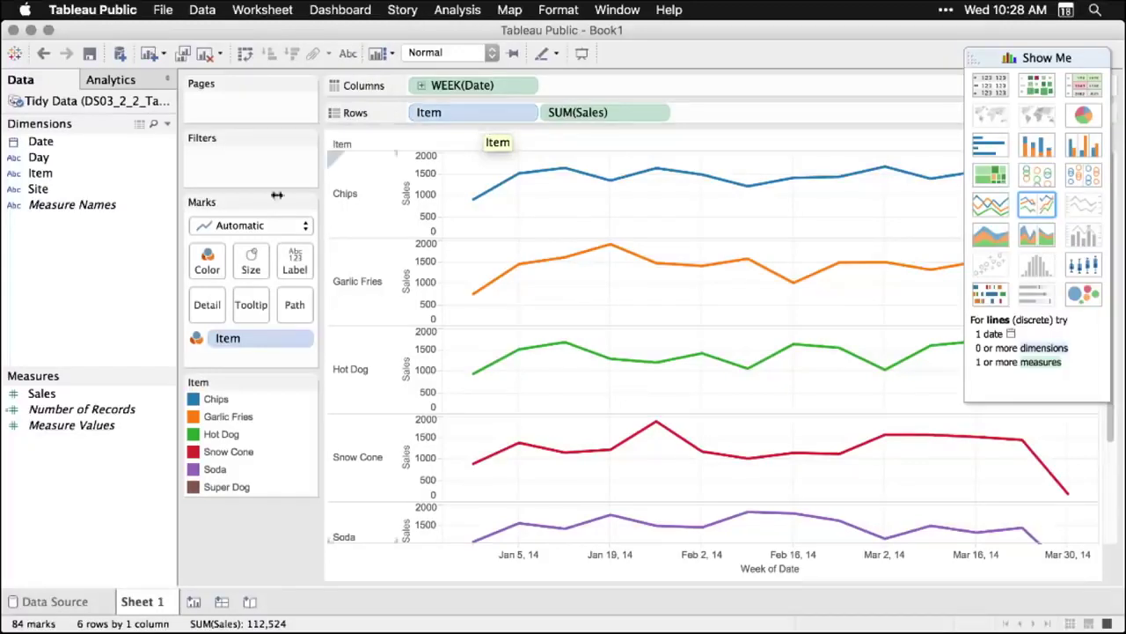
- Add Site to the chart's marks and color the lines by Site instead of Item
{"action": "left_click", "coordinate": [38, 191]}
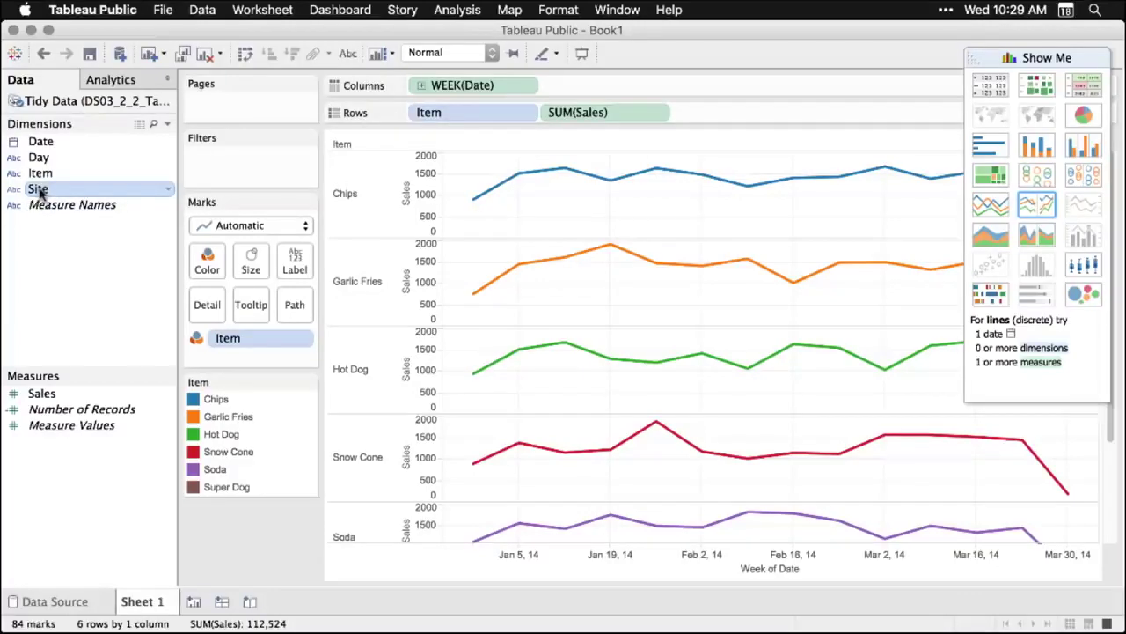
{"action": "left_click_drag", "start_coordinate": [39, 190], "coordinate": [244, 333]}
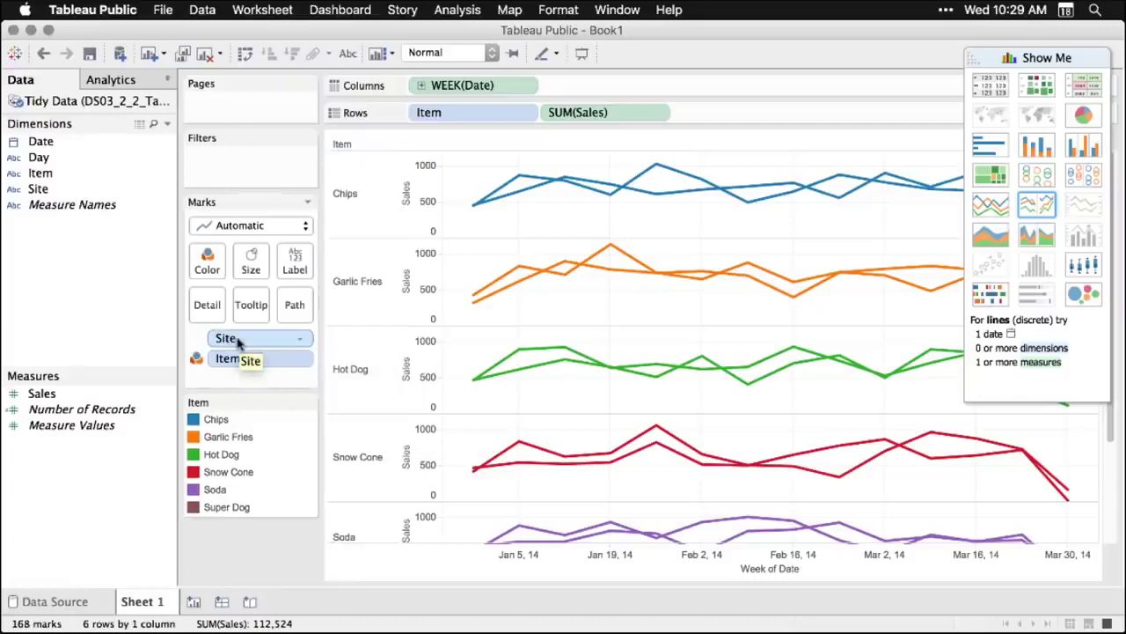
{"action": "left_click_drag", "start_coordinate": [234, 339], "coordinate": [211, 262]}
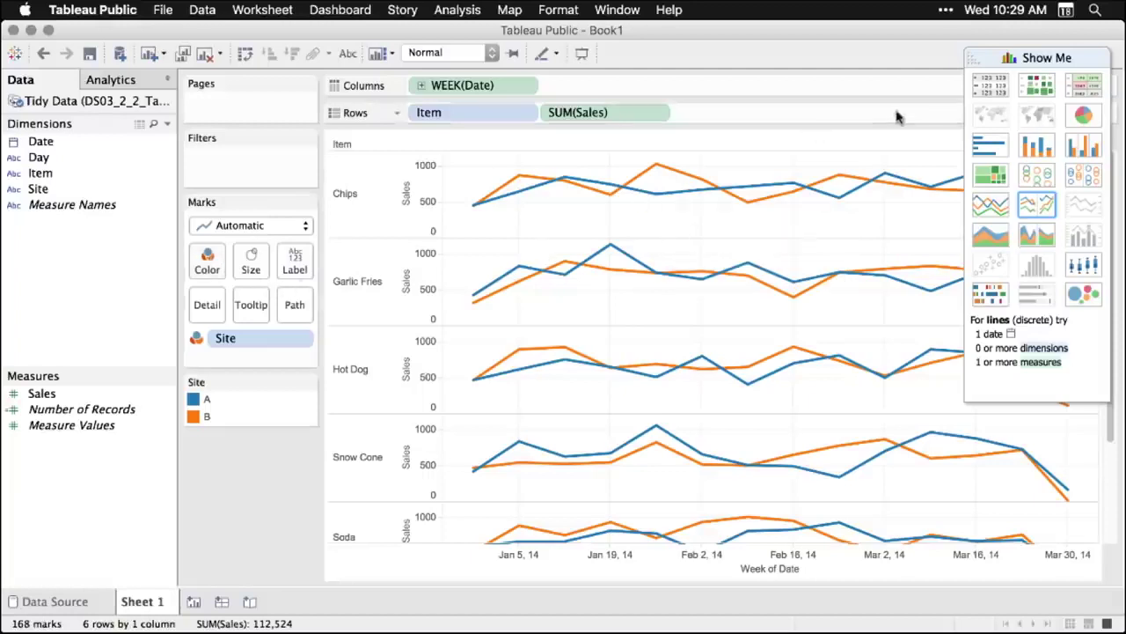
- Add an average line to each item's sales chart
{"action": "left_click", "coordinate": [119, 80]}
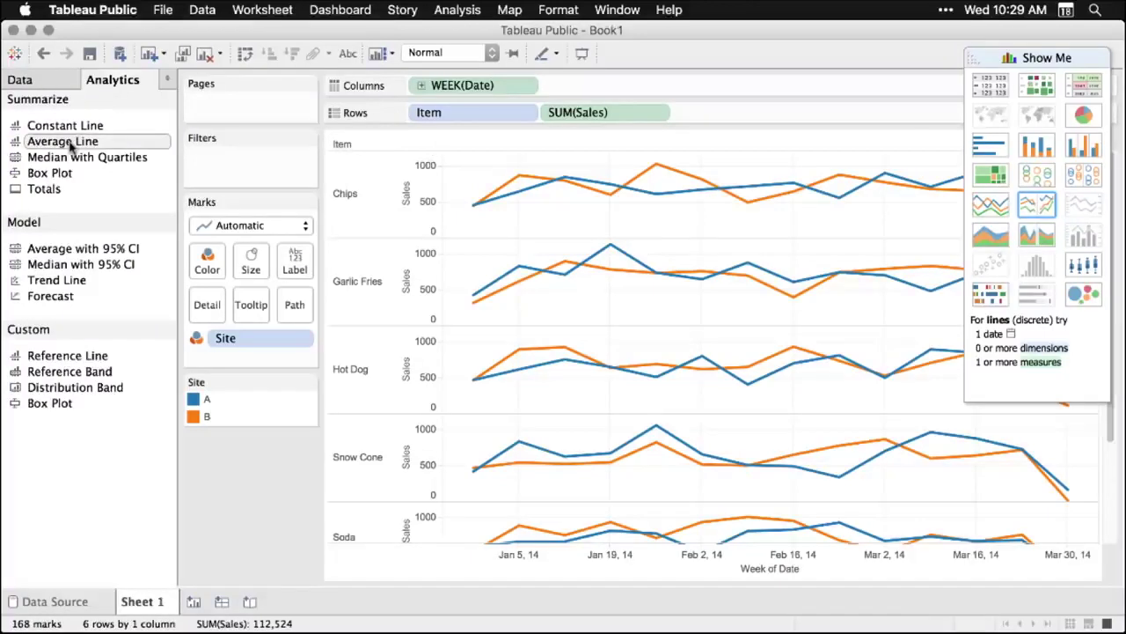
{"action": "left_click_drag", "start_coordinate": [70, 148], "coordinate": [553, 188]}
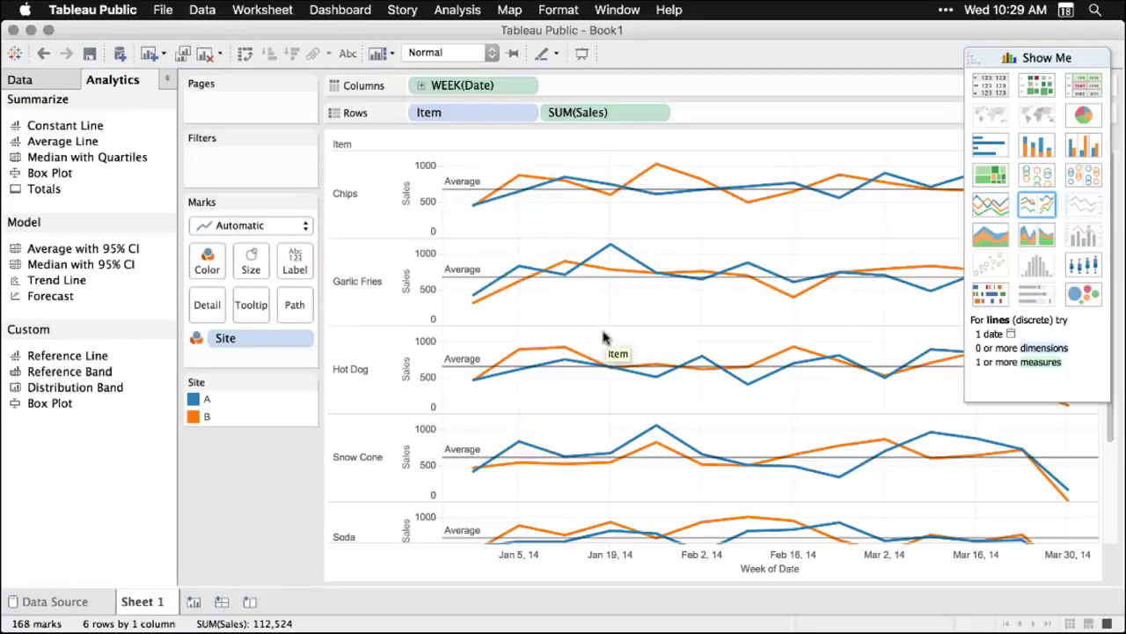
- Add a forecast to each item's weekly sales chart and move the Show Me palette aside to view the forecast area
{"action": "scroll", "coordinate": [581, 370], "scroll_direction": "down", "scroll_amount": 5}
{"action": "scroll", "coordinate": [582, 369], "scroll_direction": "up", "scroll_amount": 3}
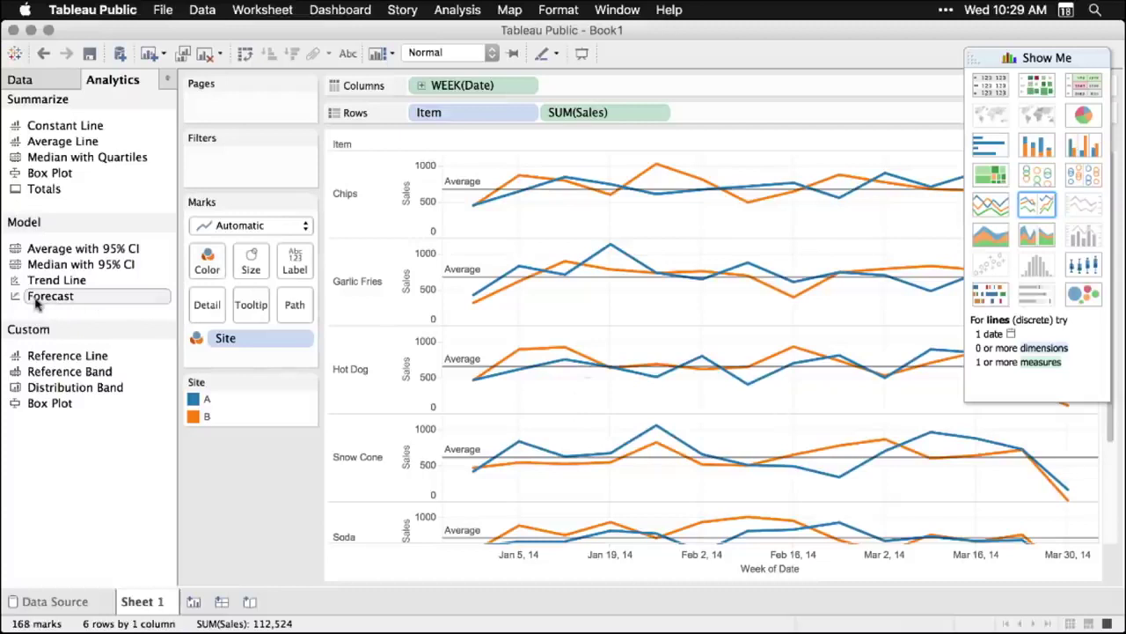
{"action": "left_click_drag", "start_coordinate": [37, 302], "coordinate": [493, 172]}
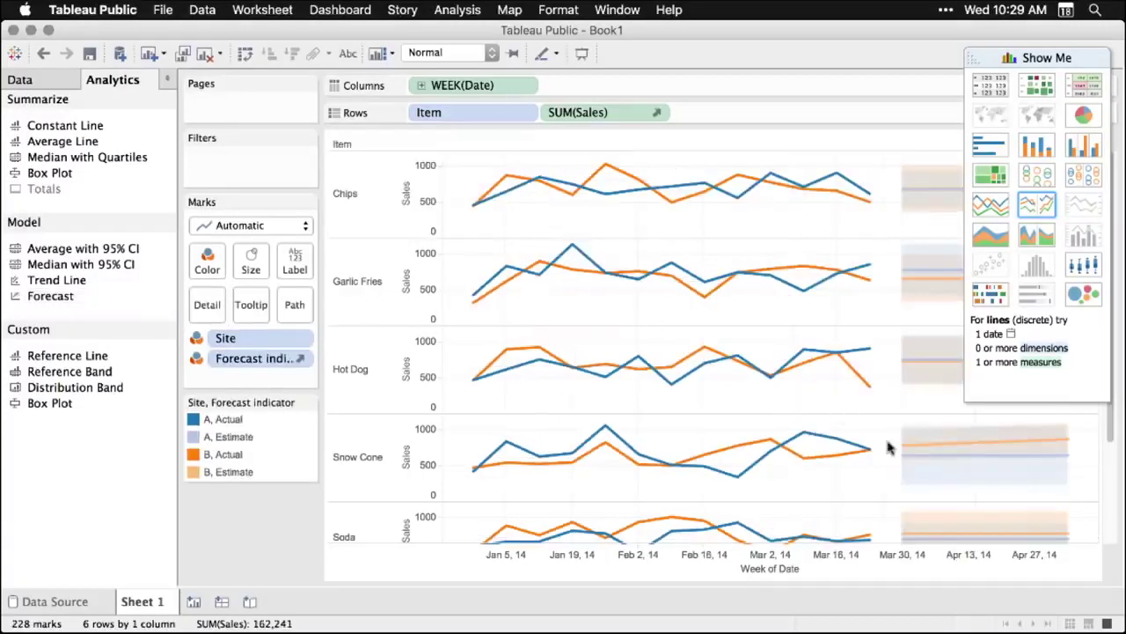
{"action": "left_click_drag", "start_coordinate": [970, 54], "coordinate": [413, 249]}
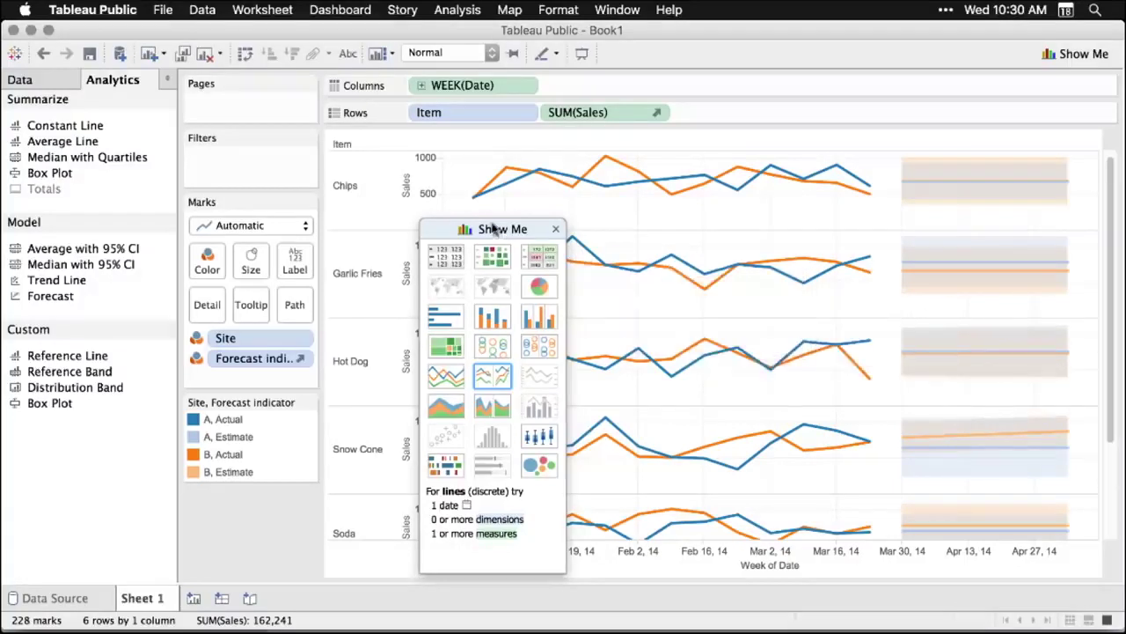
{"action": "left_click_drag", "start_coordinate": [492, 228], "coordinate": [1031, 82]}
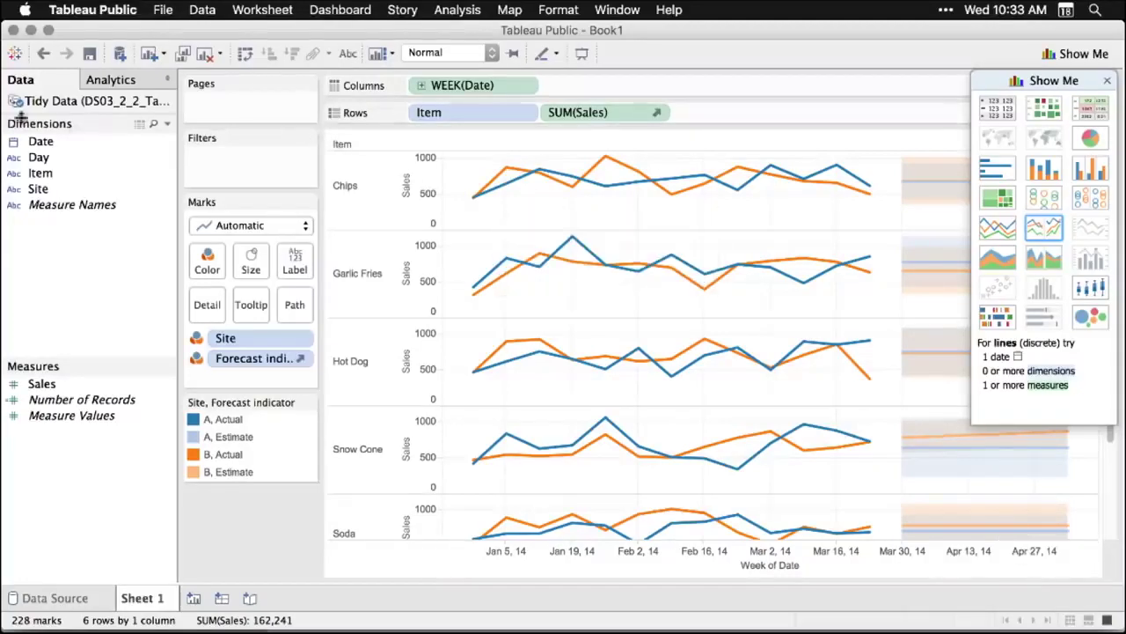
- Start saving the workbook online and sign in to Tableau Public with the account e-mail and password
{"action": "left_click", "coordinate": [90, 53]}
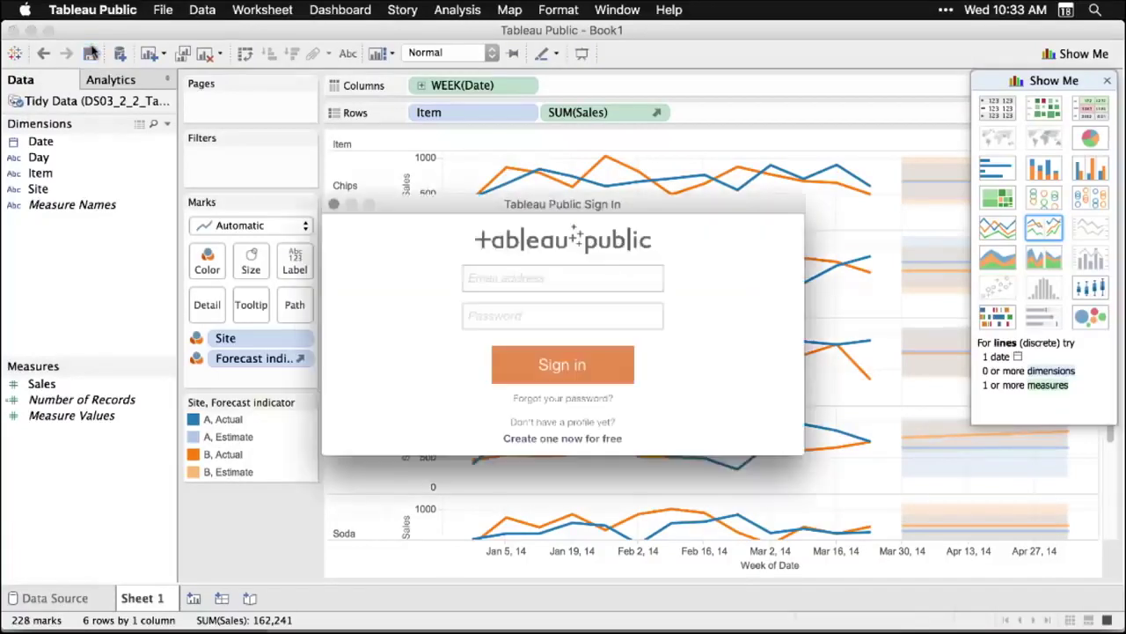
{"action": "key", "text": "super+v"}
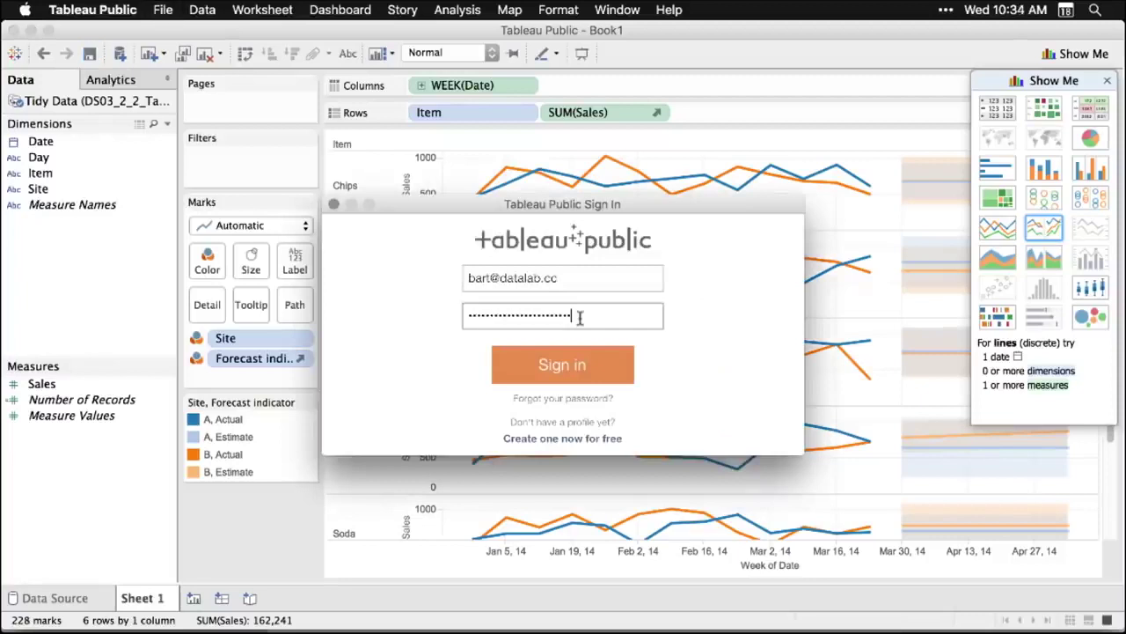
{"action": "left_click", "coordinate": [590, 375]}
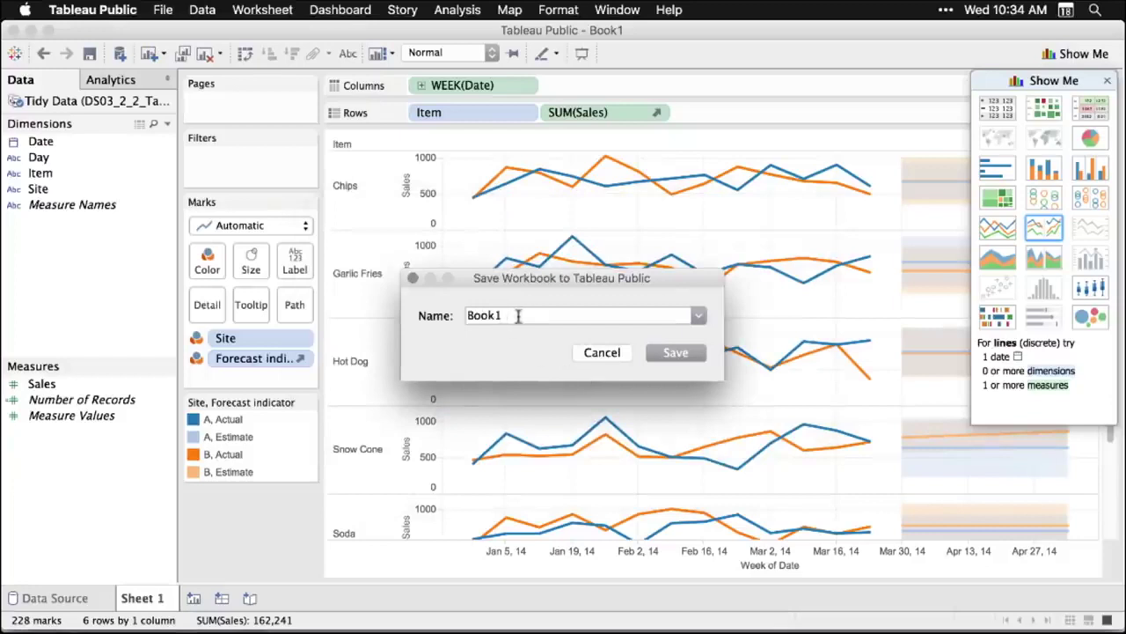
- Name the workbook DS03_2_2_TableauPublic and save it to Tableau Public
{"action": "key", "text": "super+a"}
{"action": "type", "text": "DS03_2_2_TableauPublic"}
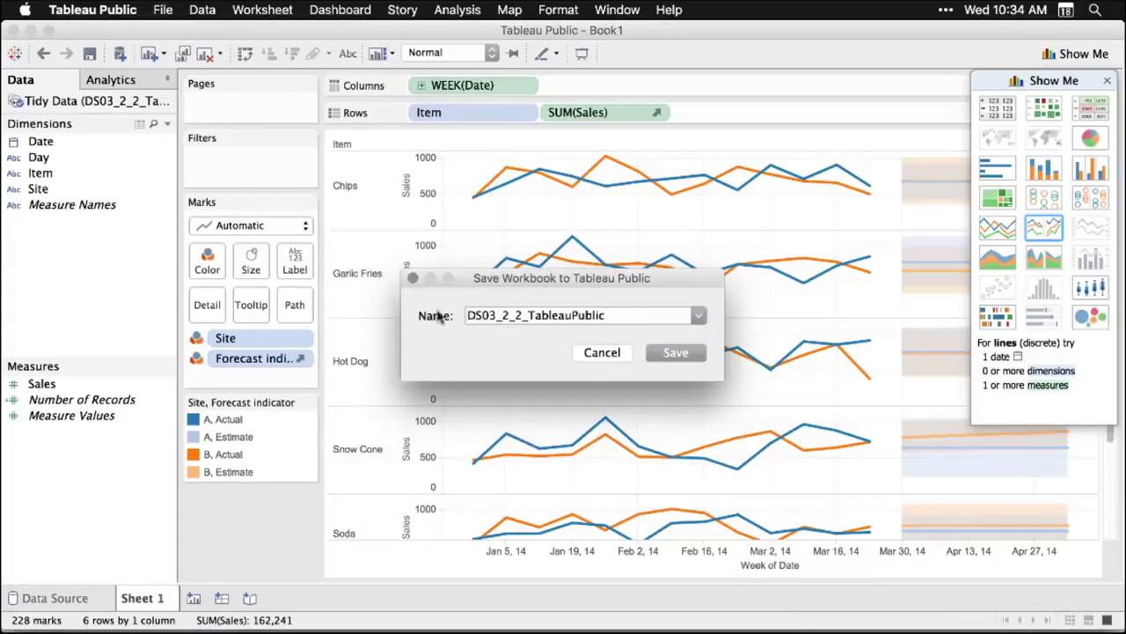
{"action": "left_click", "coordinate": [680, 354]}
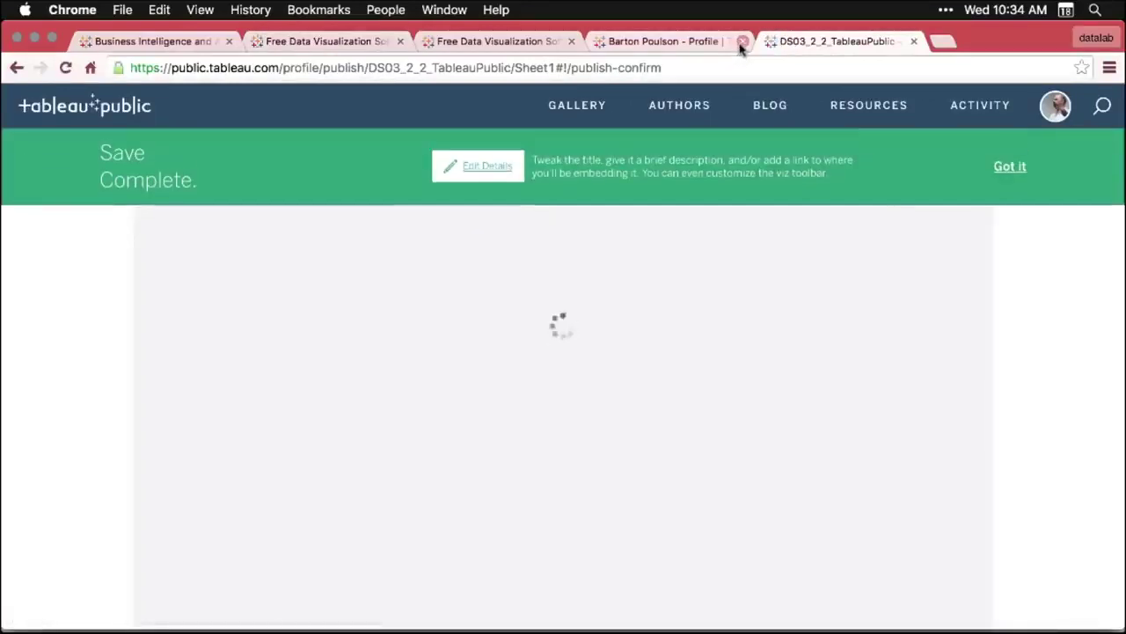
- Close the author profile page in the browser and examine the published weekly sales charts for all items
{"action": "left_click", "coordinate": [742, 41]}
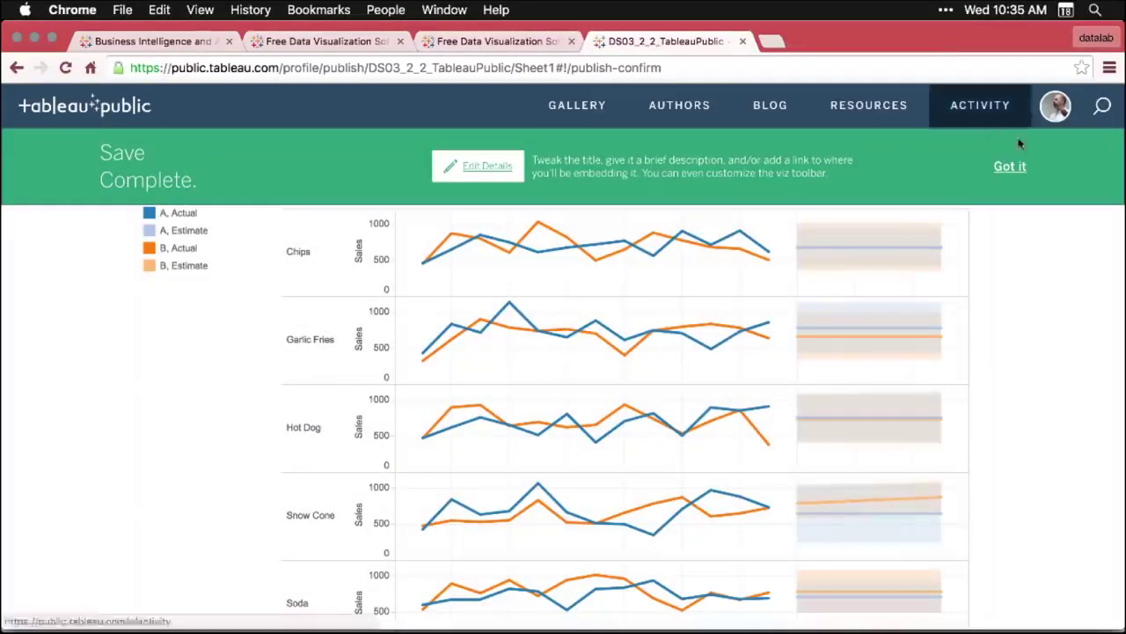
{"action": "left_click", "coordinate": [1063, 107]}
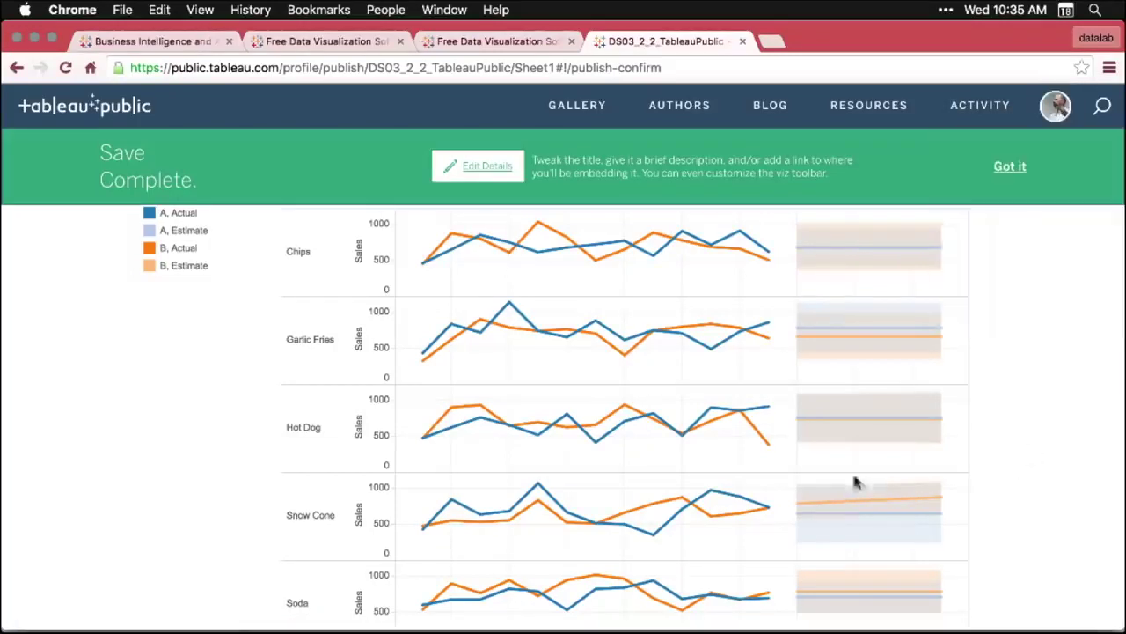
{"action": "scroll", "coordinate": [666, 465], "scroll_direction": "down", "scroll_amount": 10}
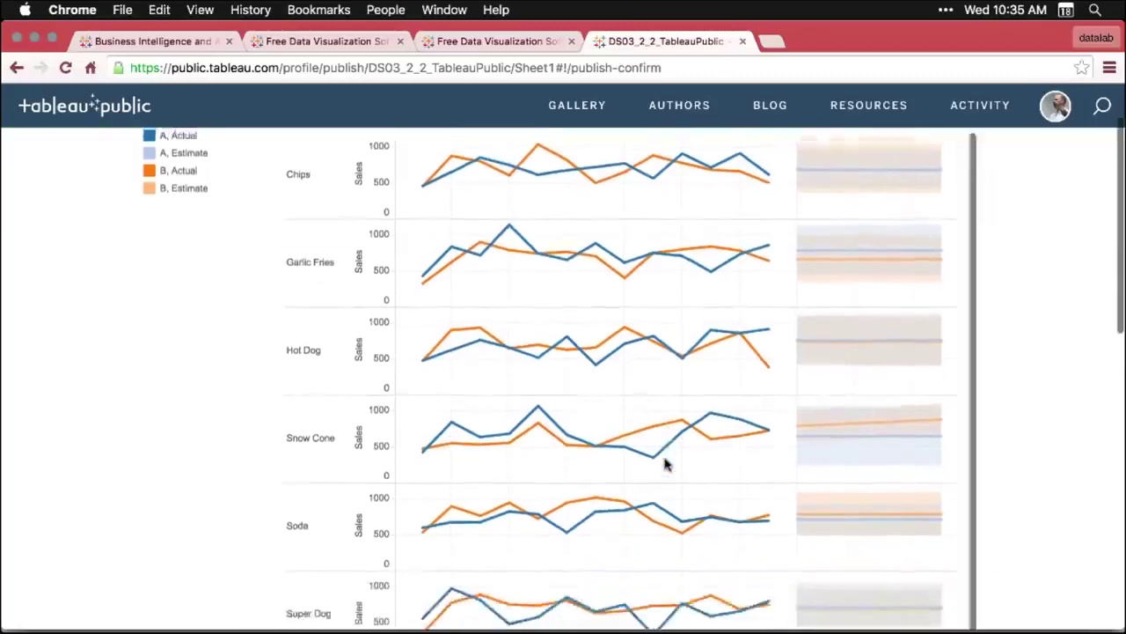
{"action": "scroll", "coordinate": [666, 465], "scroll_direction": "up", "scroll_amount": 12}
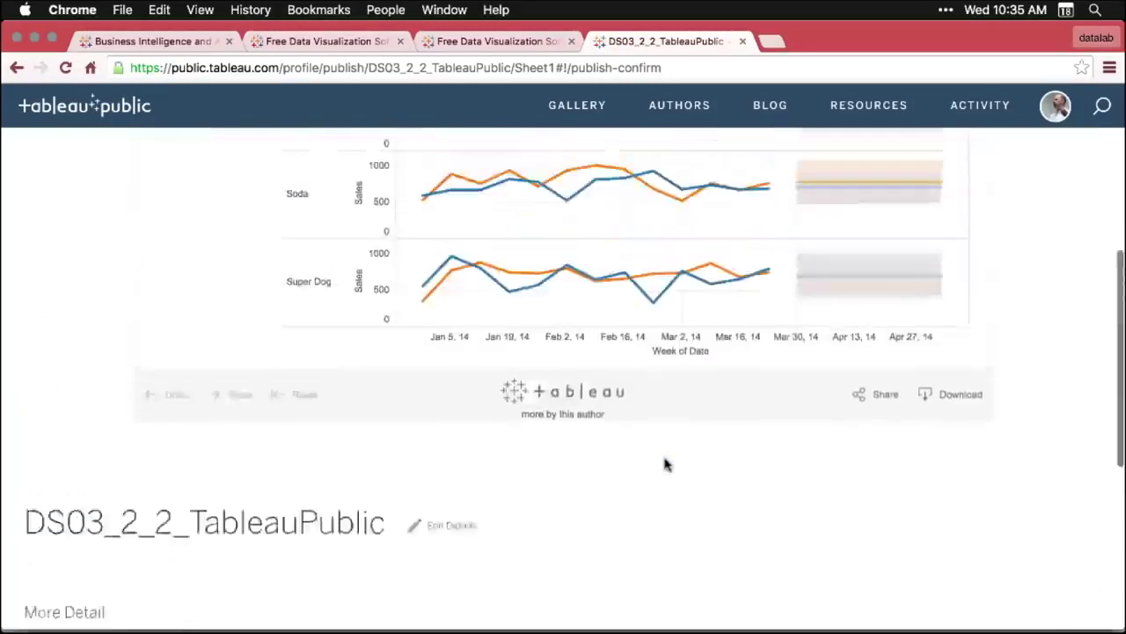
{"action": "scroll", "coordinate": [666, 463], "scroll_direction": "up", "scroll_amount": 2}
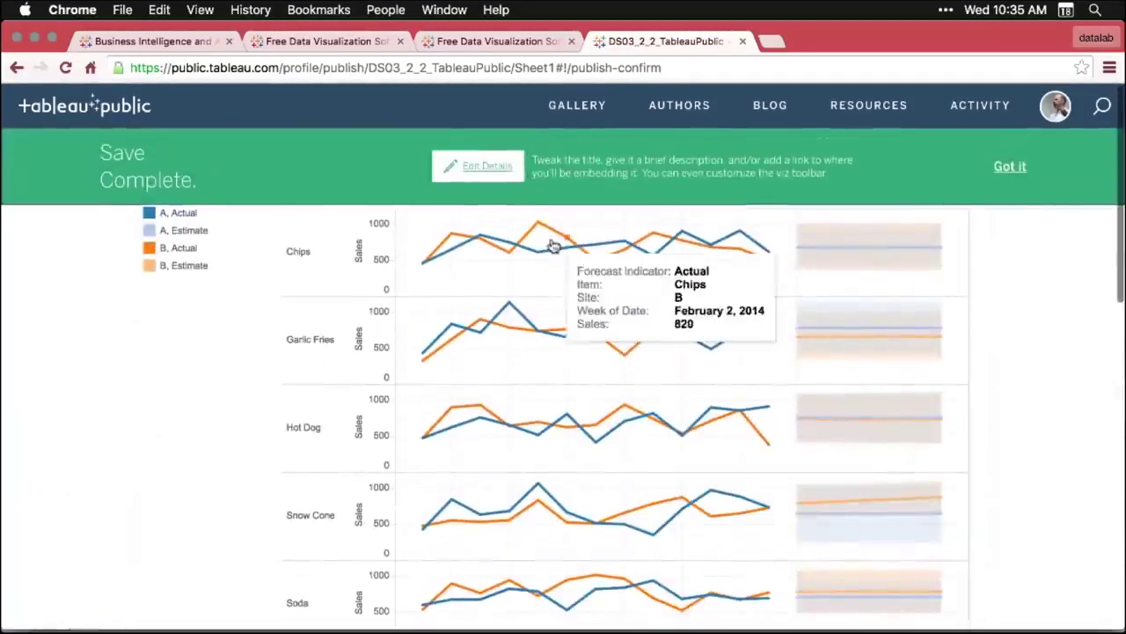
- Edit the published workbook's details to show workbook sheets as tabs, save the change, and return to the charts
{"action": "left_click", "coordinate": [485, 173]}
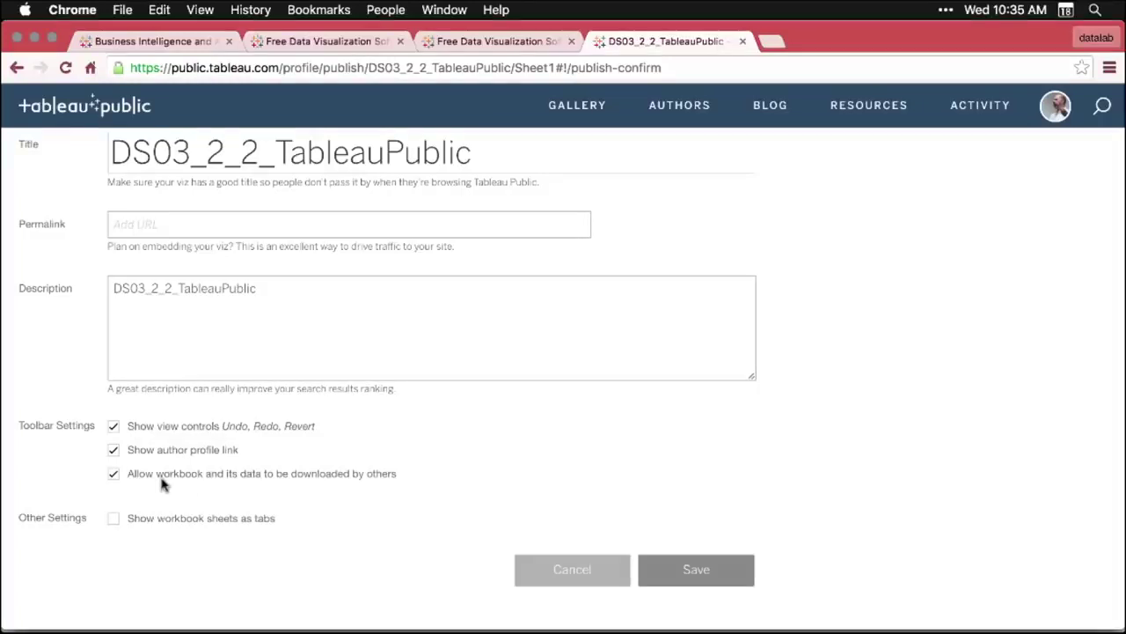
{"action": "left_click", "coordinate": [113, 521]}
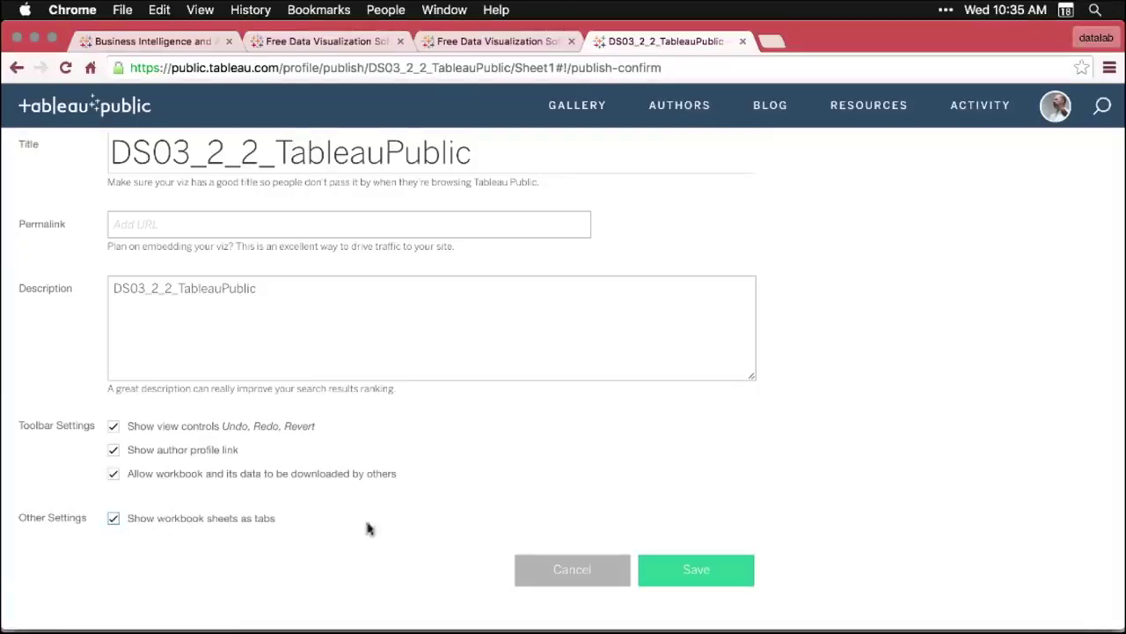
{"action": "left_click", "coordinate": [713, 572]}
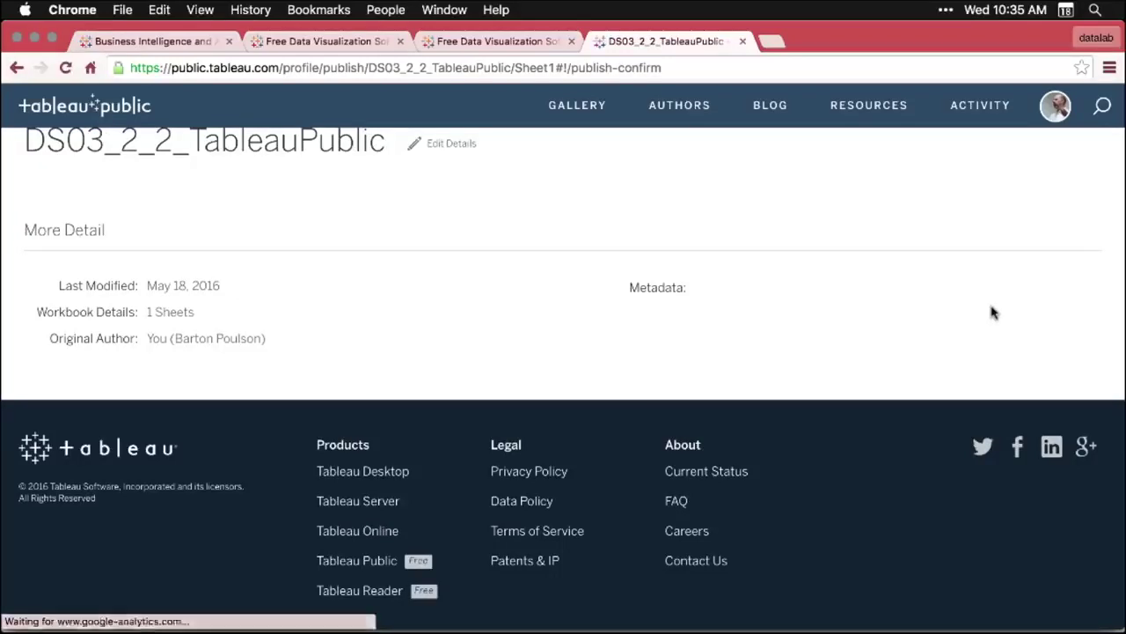
{"action": "scroll", "coordinate": [993, 313], "scroll_direction": "up", "scroll_amount": 5}
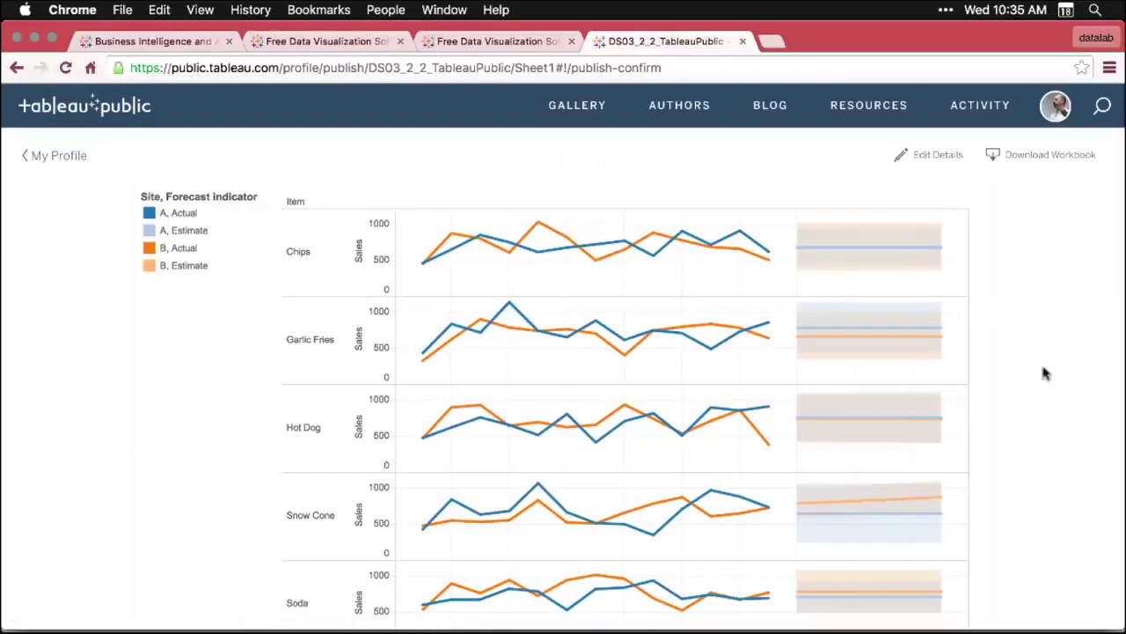
- Examine the IBM SPSS Software web page's introduction and its overview of analytics capabilities
{"action": "key", "text": "super+bracketleft"}
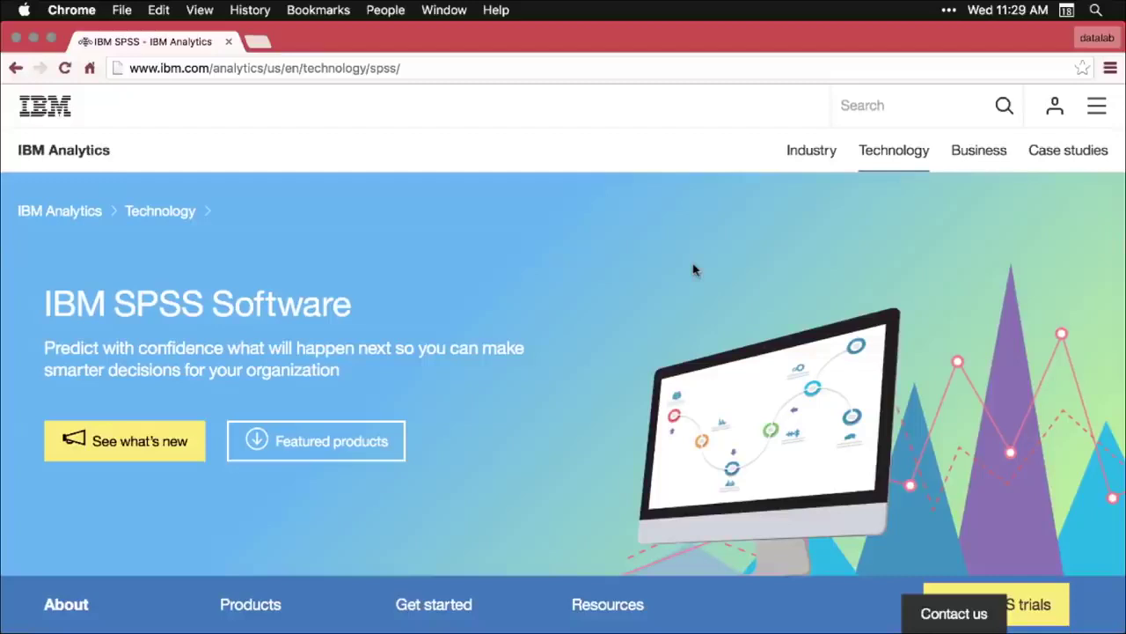
{"action": "scroll", "coordinate": [694, 269], "scroll_direction": "down", "scroll_amount": 3}
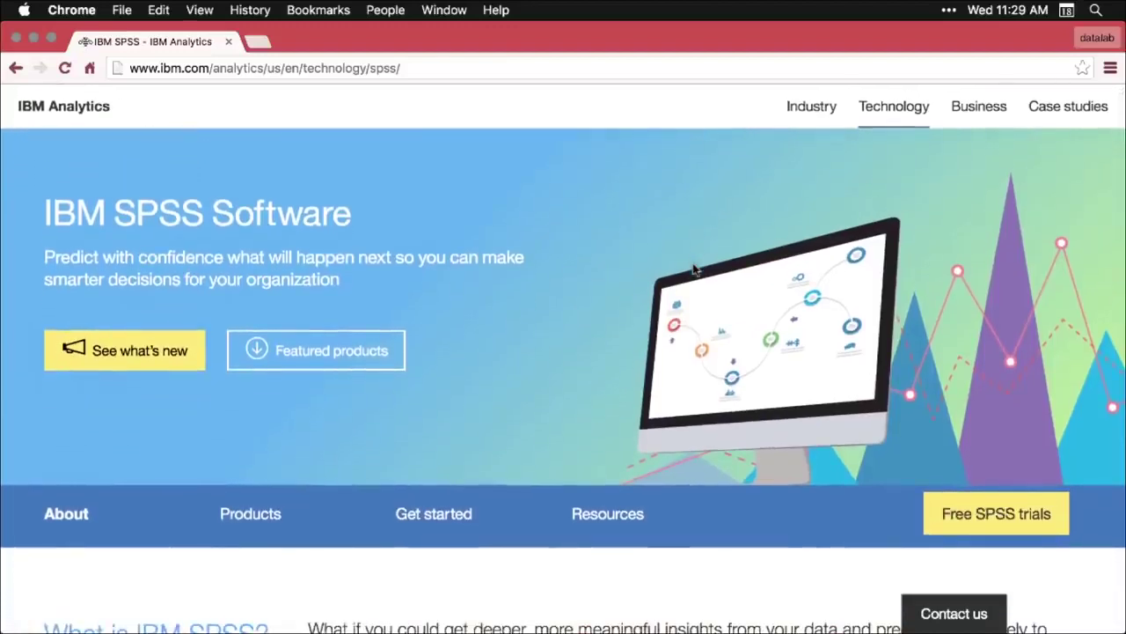
{"action": "scroll", "coordinate": [694, 269], "scroll_direction": "down", "scroll_amount": 1}
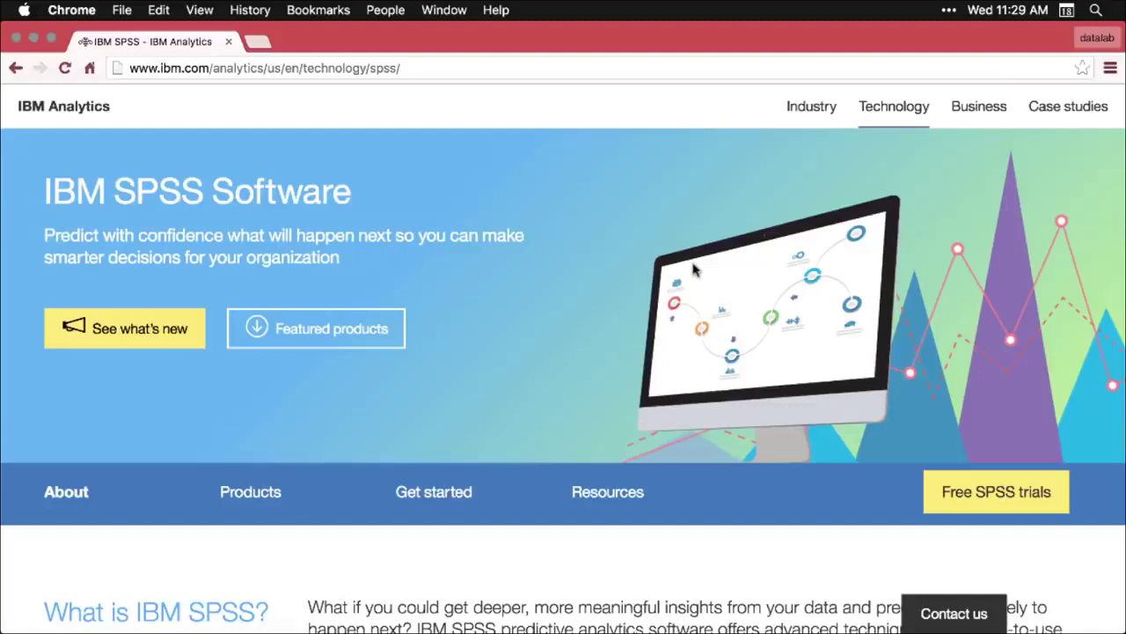
{"action": "scroll", "coordinate": [695, 270], "scroll_direction": "down", "scroll_amount": 3}
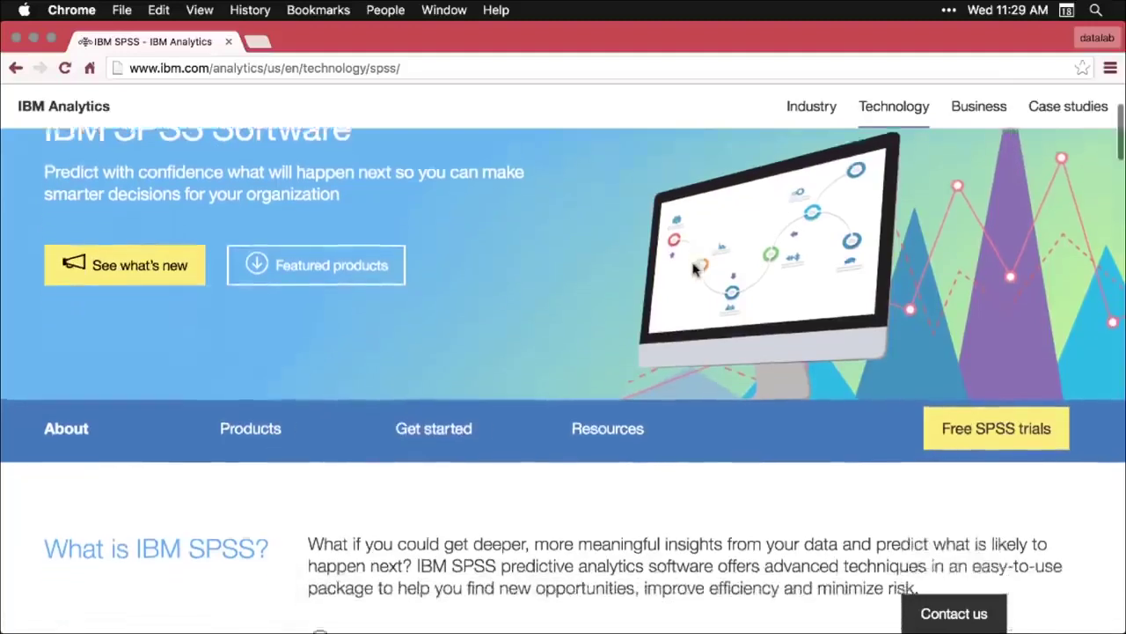
{"action": "scroll", "coordinate": [696, 271], "scroll_direction": "down", "scroll_amount": 6}
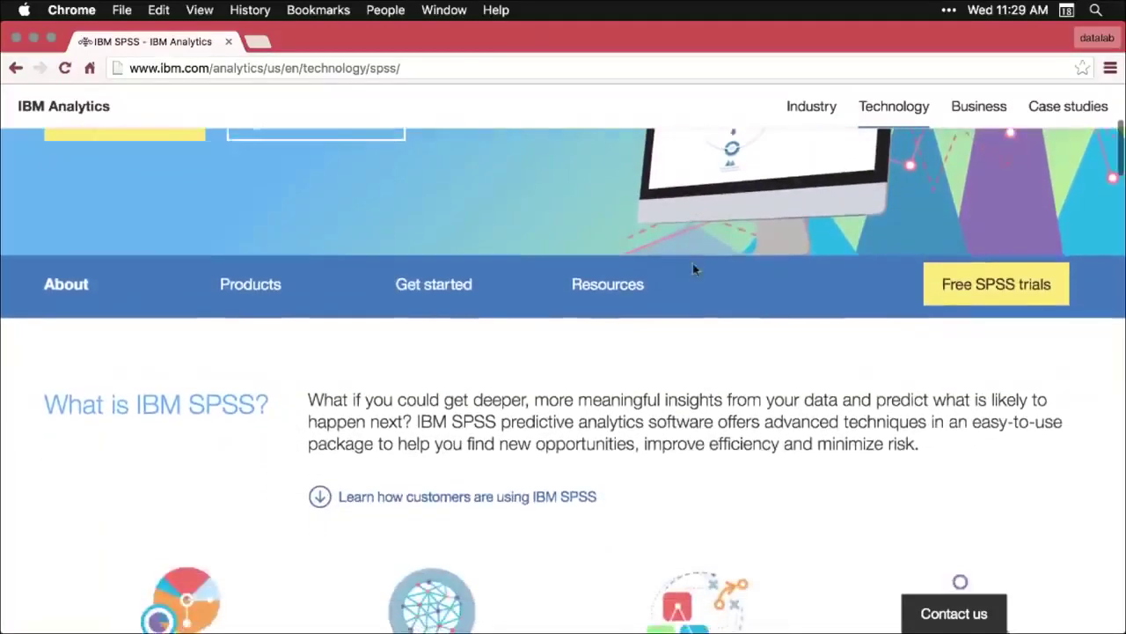
{"action": "scroll", "coordinate": [695, 270], "scroll_direction": "down", "scroll_amount": 2}
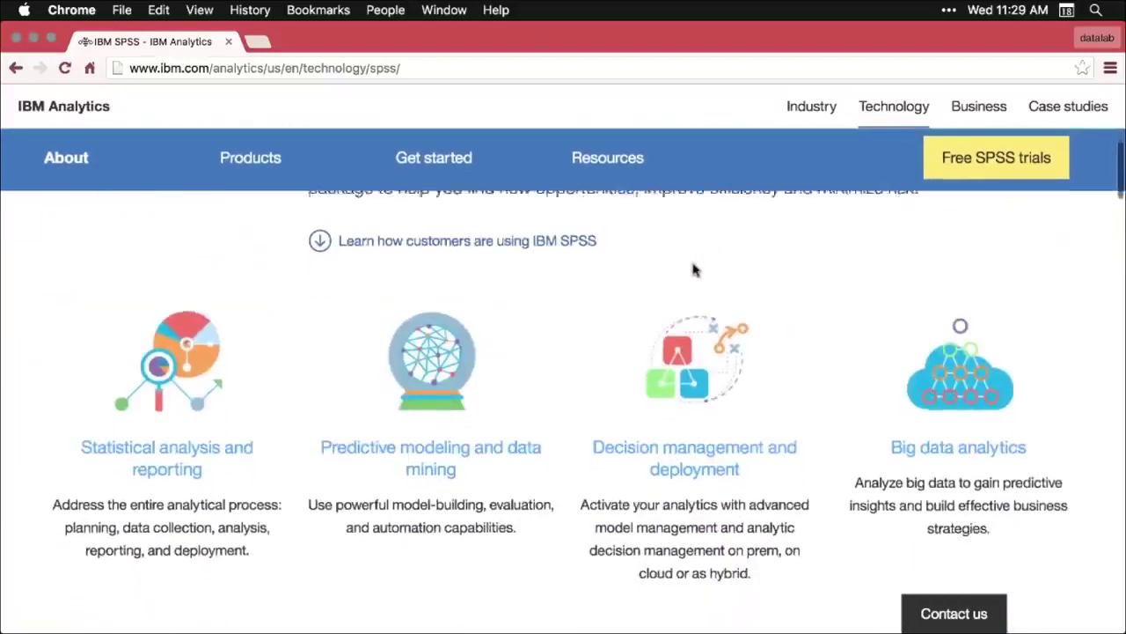
{"action": "scroll", "coordinate": [695, 270], "scroll_direction": "down", "scroll_amount": 1}
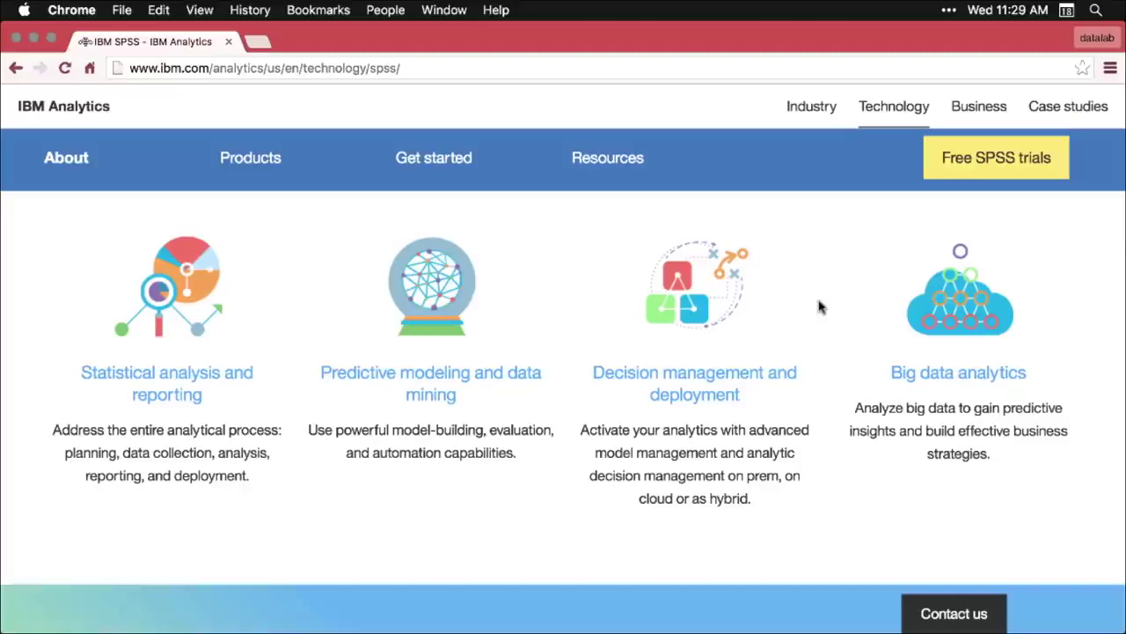
- Switch to SPSS Statistics, dismiss the welcome dialog, and open the sample file marketvalues.sav from the English samples folder in Path Finder
{"action": "key", "text": "super+Tab"}
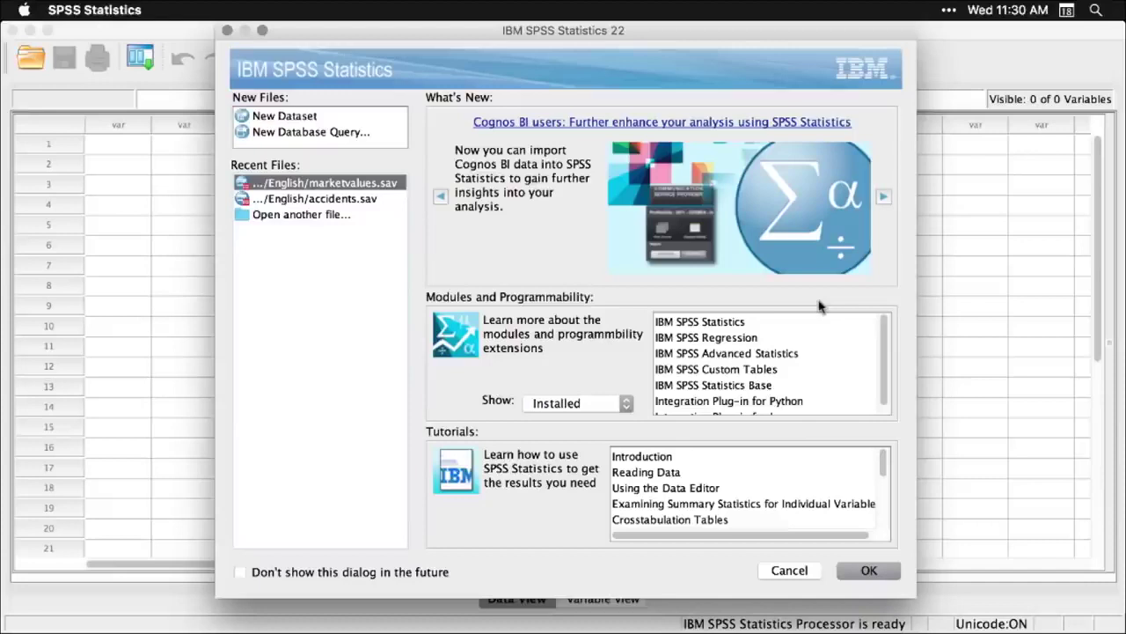
{"action": "left_click", "coordinate": [790, 571]}
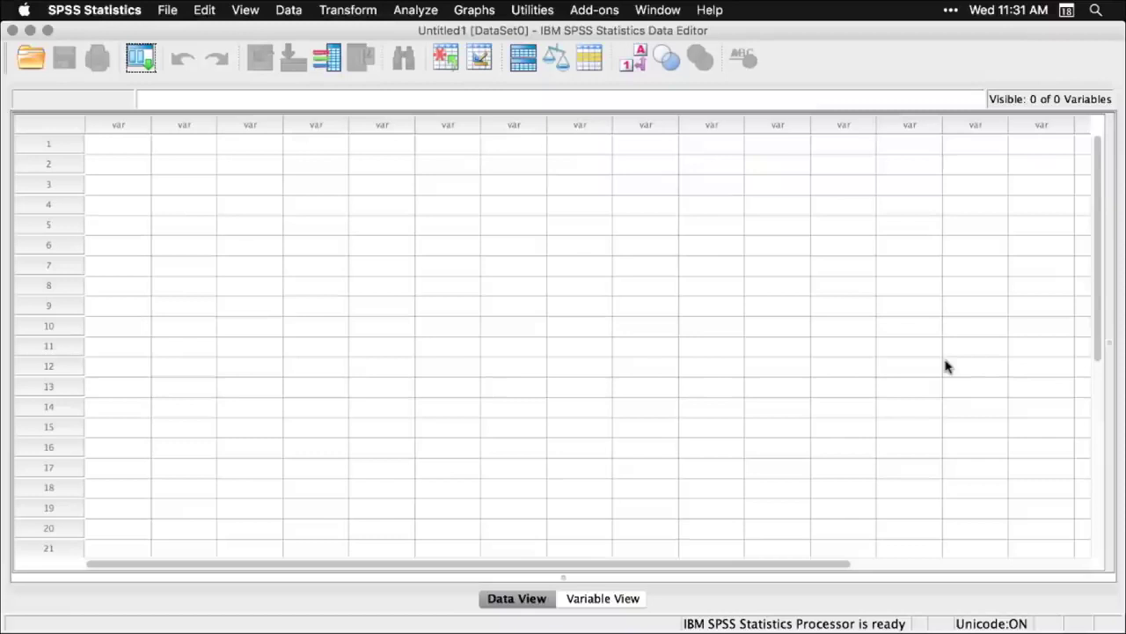
{"action": "key", "text": "super+Tab"}
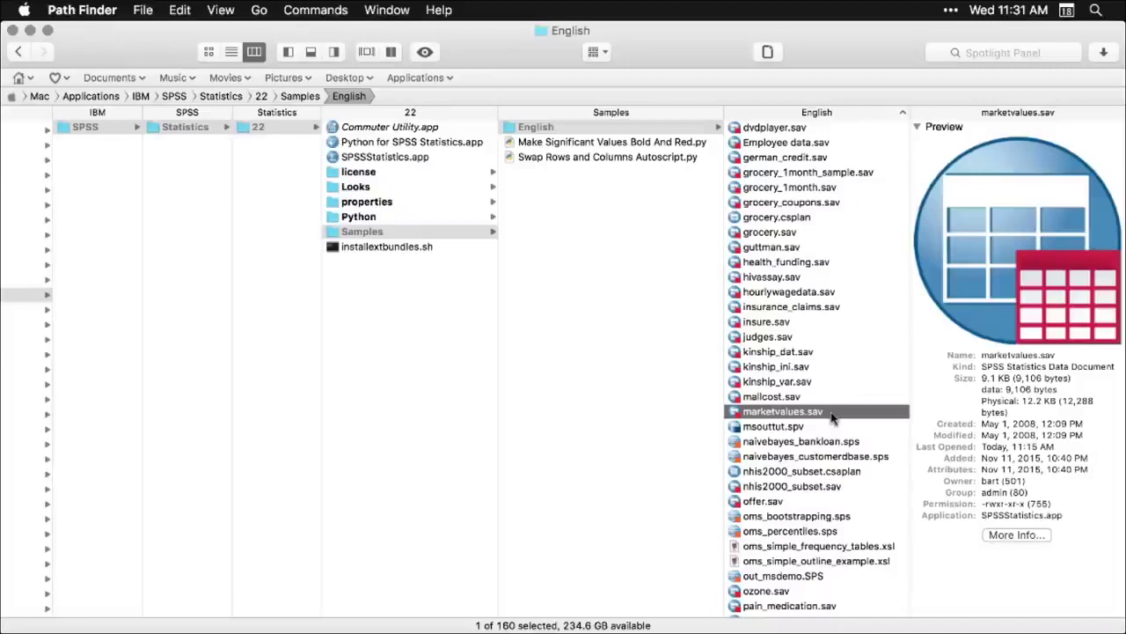
{"action": "double_click", "coordinate": [727, 416]}
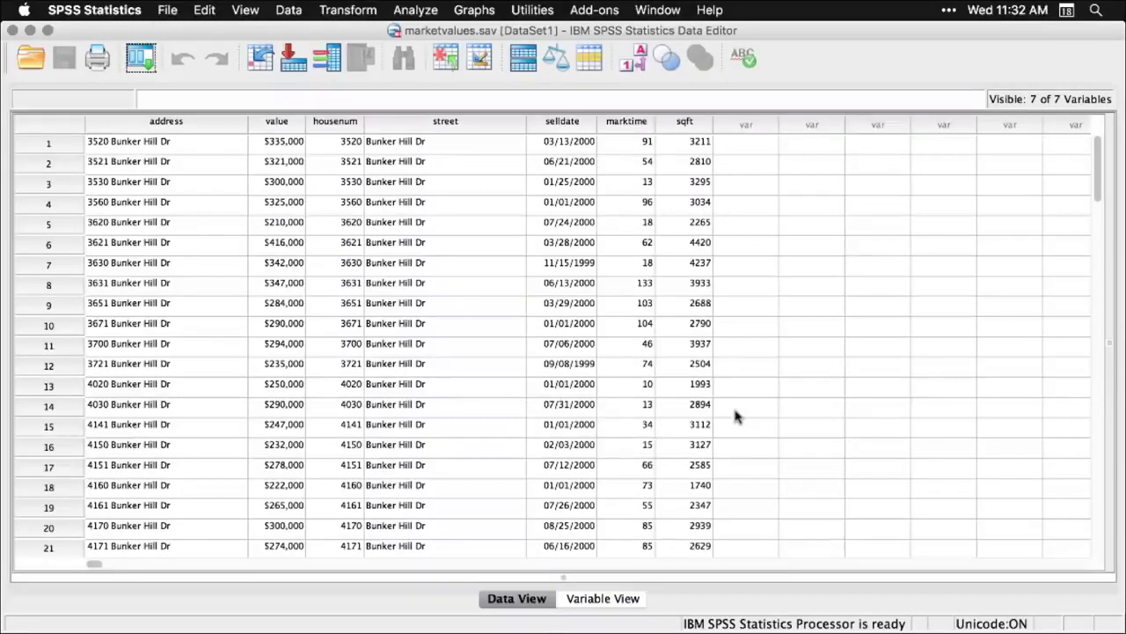
- Create a legacy histogram of Purchase Price with the normal curve displayed, and review the chart in the output
{"action": "scroll", "coordinate": [738, 417], "scroll_direction": "down", "scroll_amount": 10}
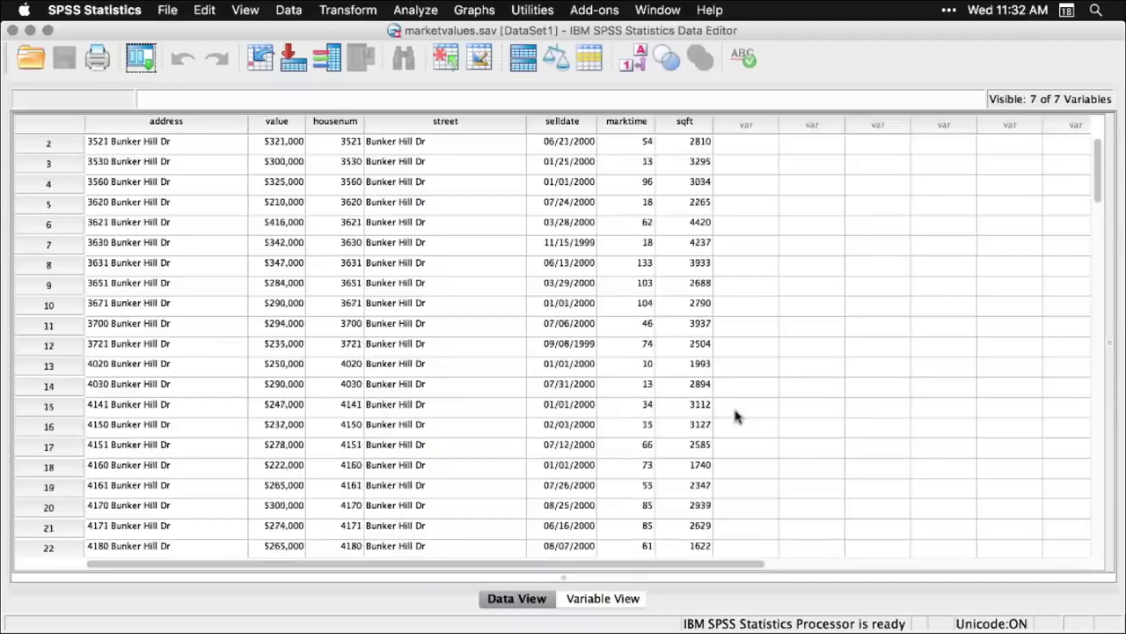
{"action": "scroll", "coordinate": [738, 417], "scroll_direction": "down", "scroll_amount": 7}
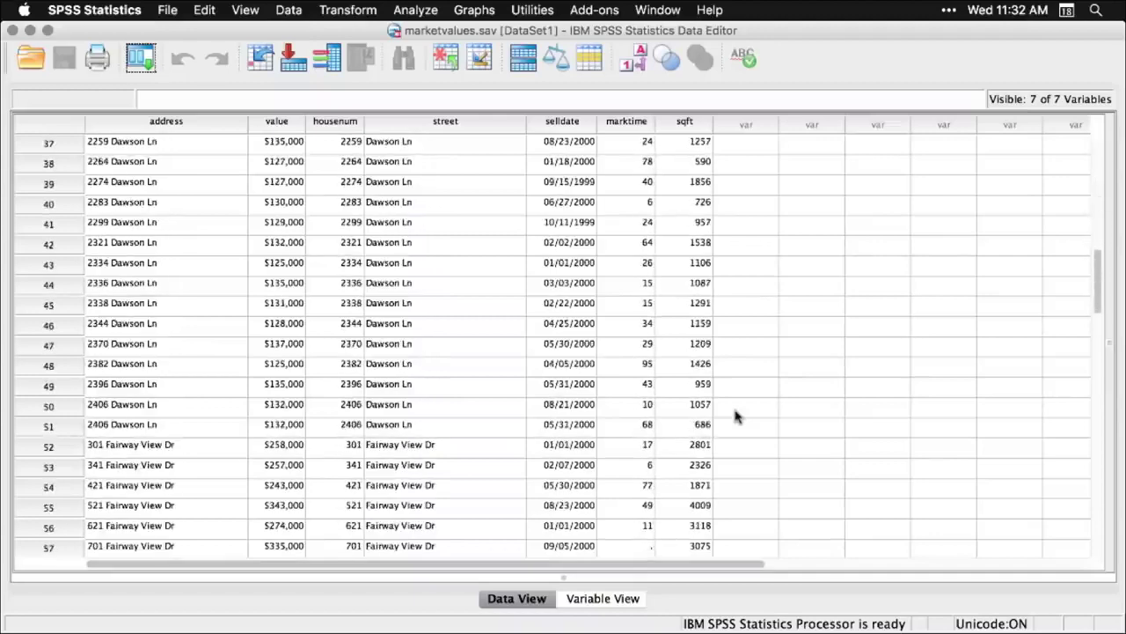
{"action": "scroll", "coordinate": [738, 417], "scroll_direction": "up", "scroll_amount": 18}
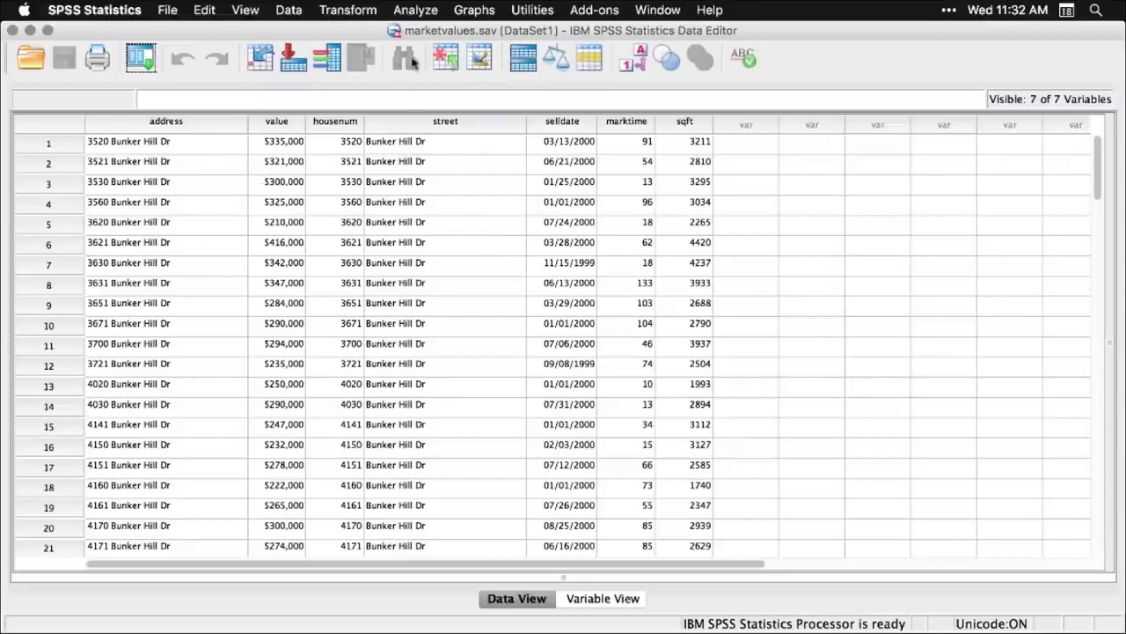
{"action": "left_click", "coordinate": [484, 11]}
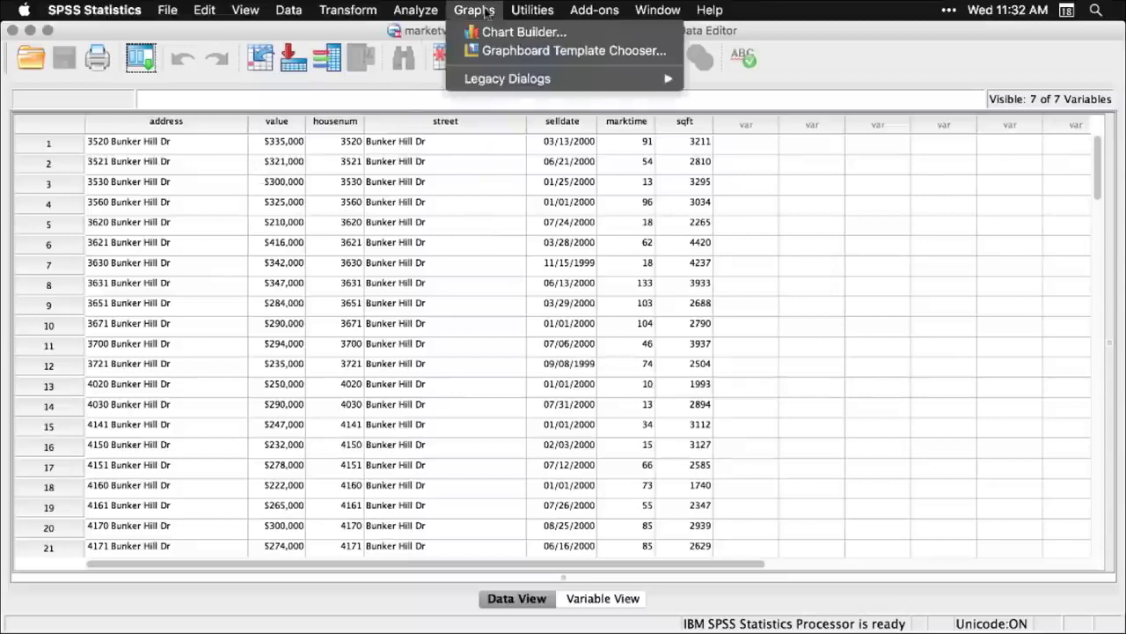
{"action": "mouse_move", "coordinate": [495, 79]}
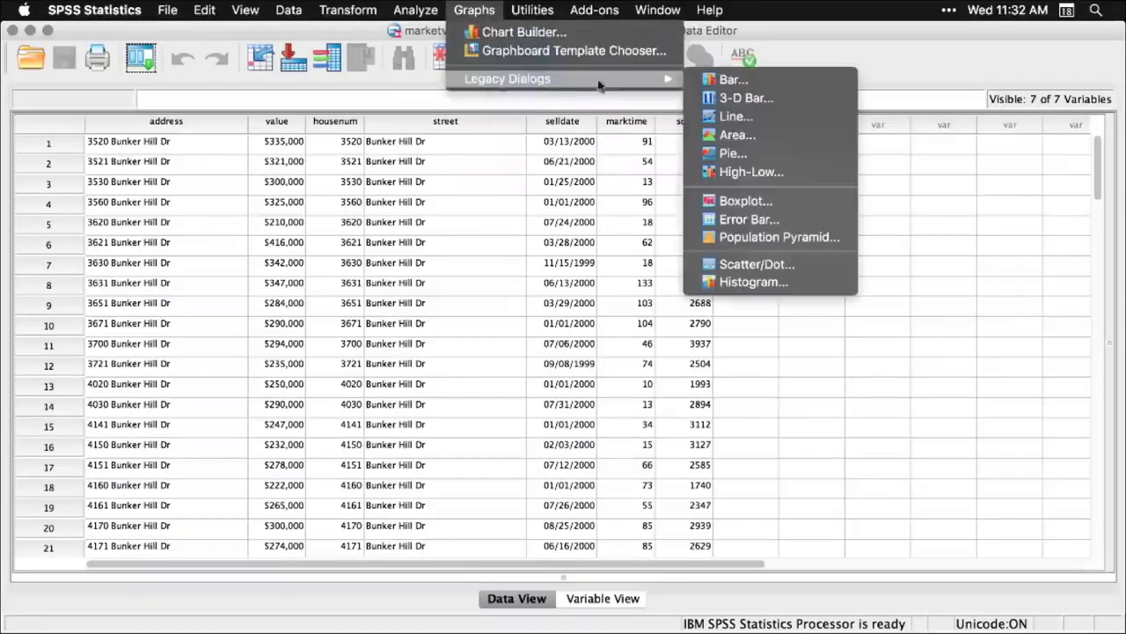
{"action": "left_click", "coordinate": [737, 283]}
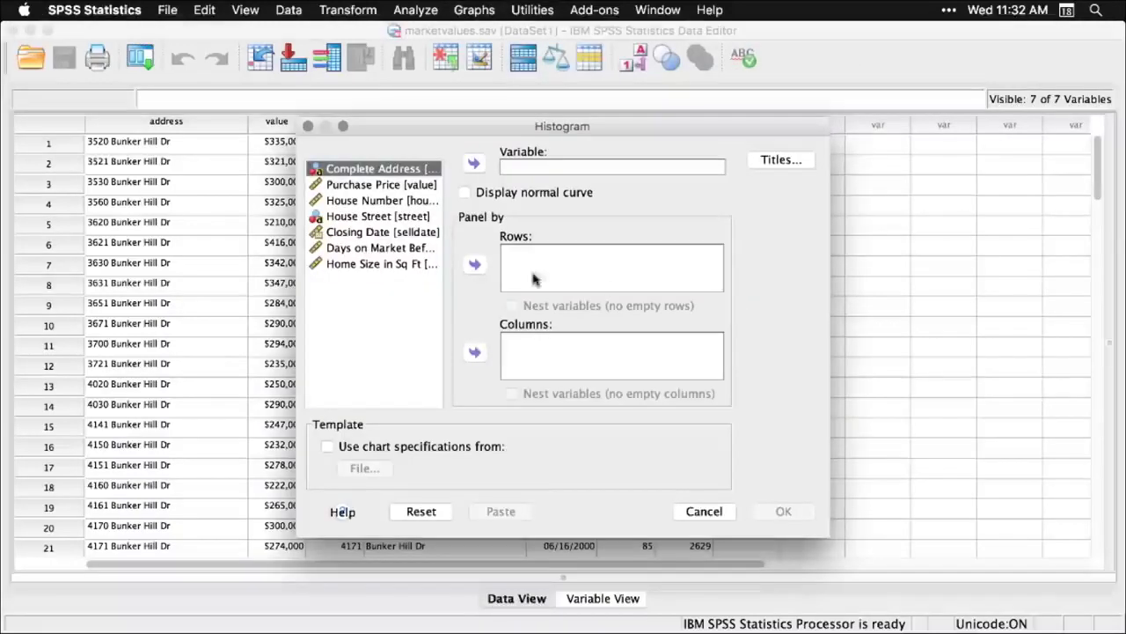
{"action": "left_click", "coordinate": [403, 186]}
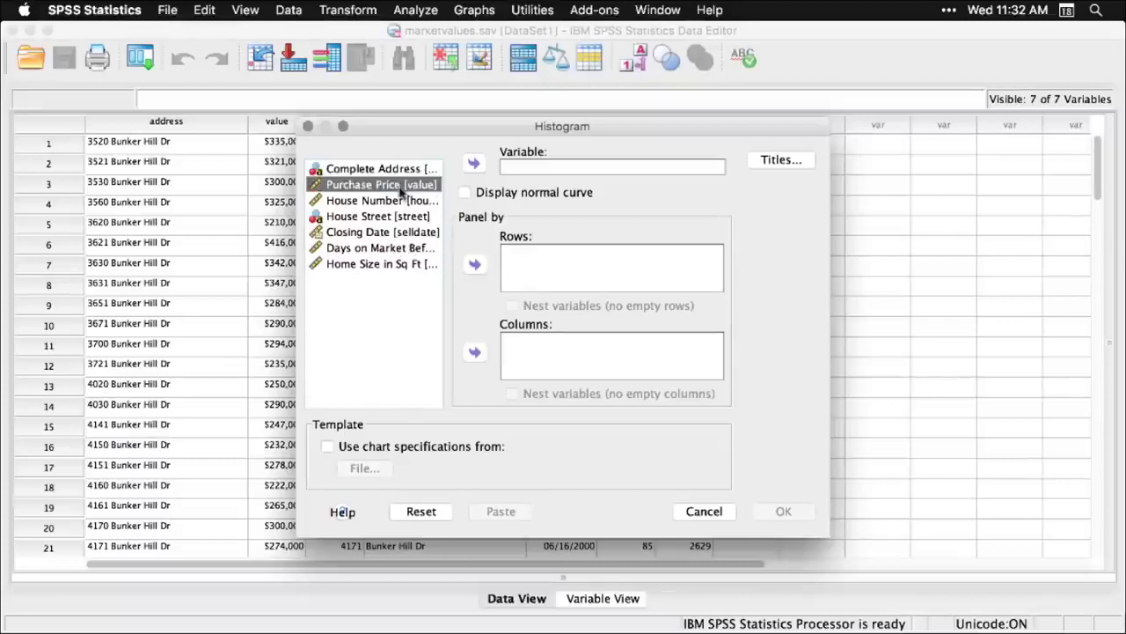
{"action": "left_click", "coordinate": [476, 165]}
{"action": "left_click", "coordinate": [464, 192]}
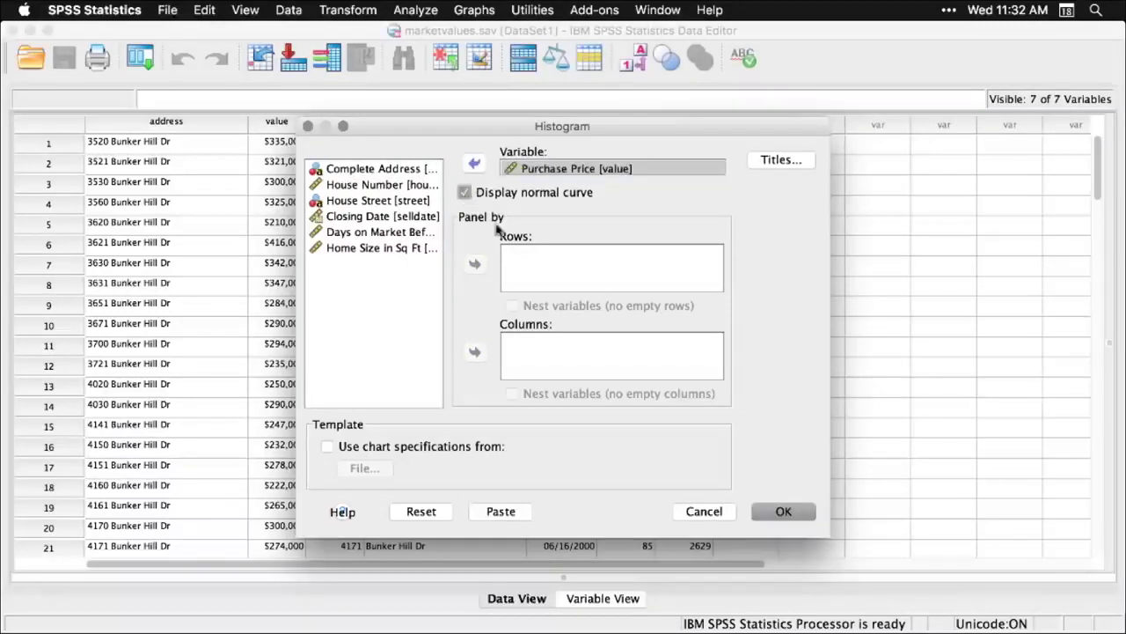
{"action": "left_click", "coordinate": [785, 512]}
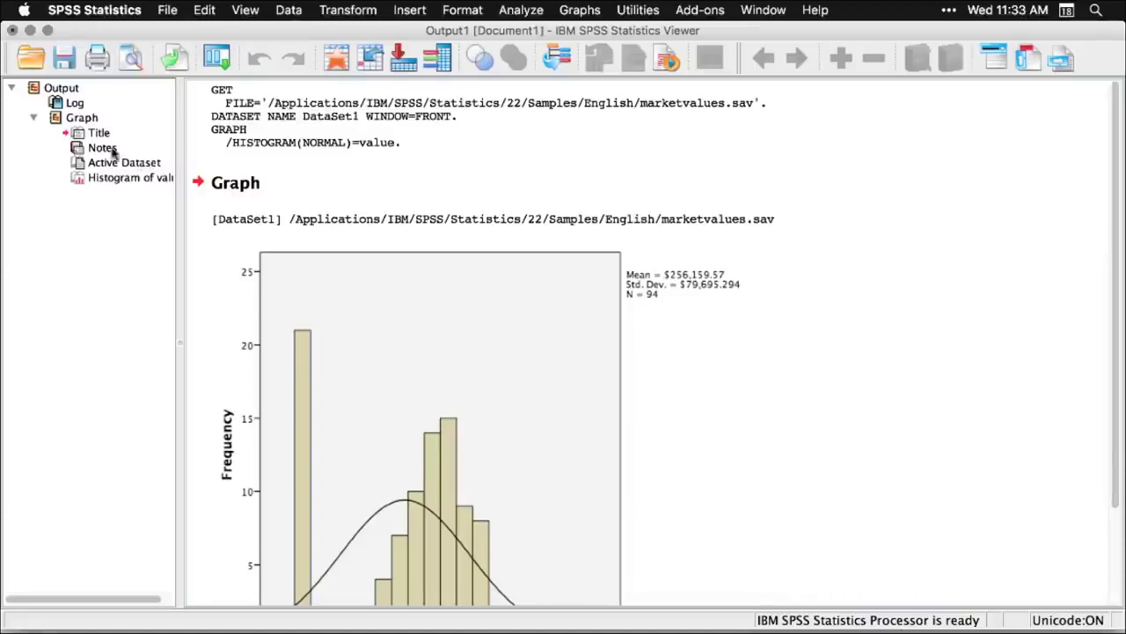
{"action": "scroll", "coordinate": [113, 151], "scroll_direction": "right", "scroll_amount": 2}
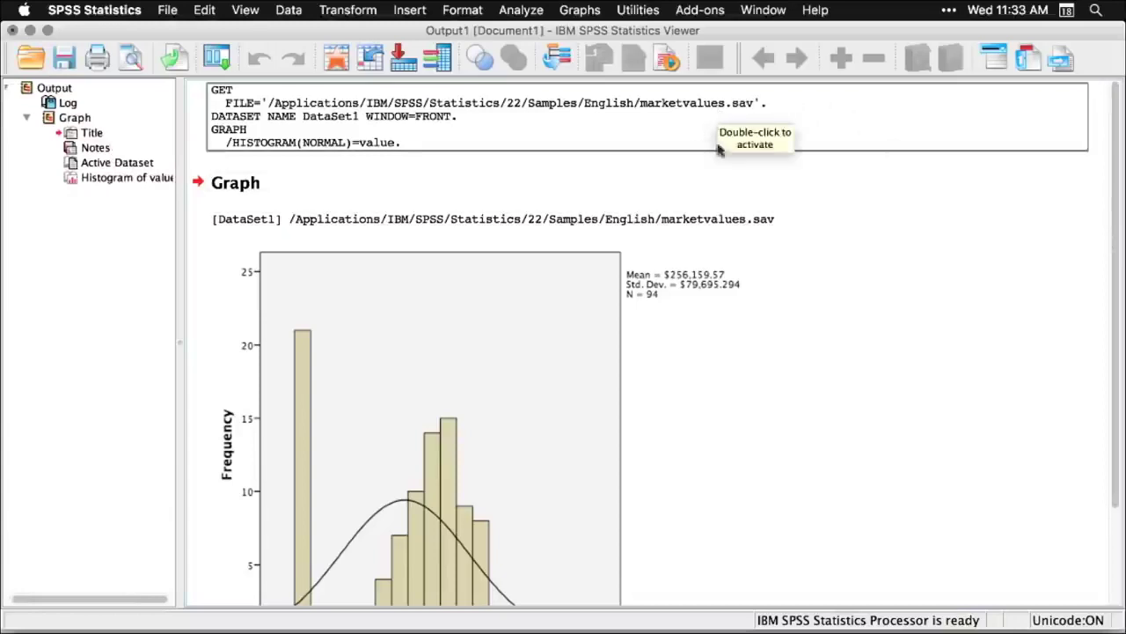
{"action": "scroll", "coordinate": [776, 323], "scroll_direction": "down", "scroll_amount": 3}
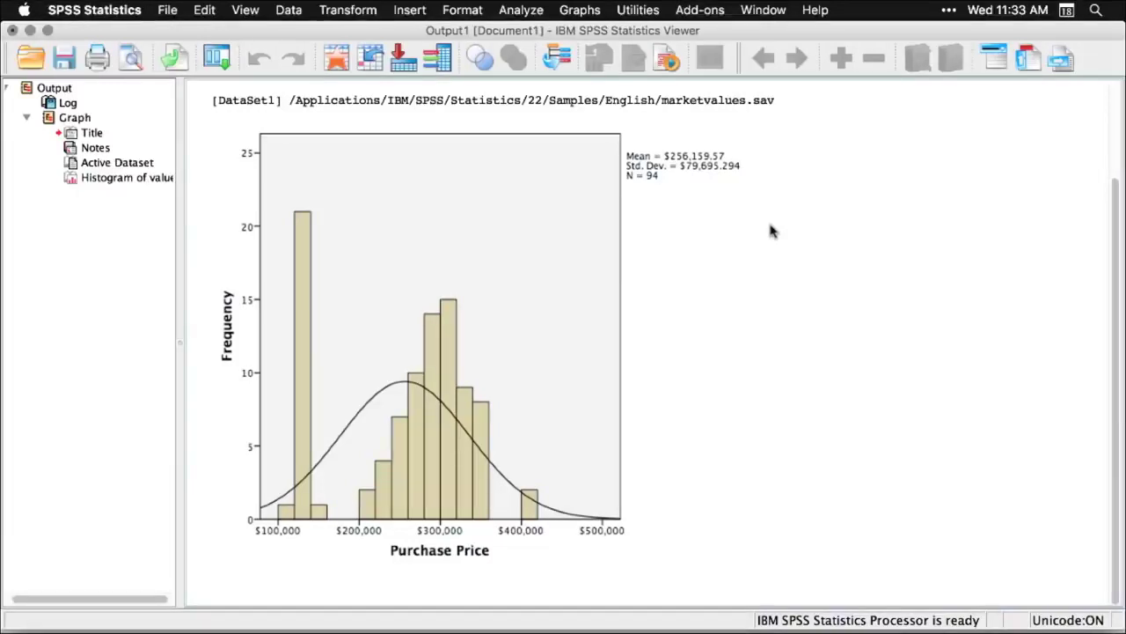
- Return to the marketvalues.sav data and run the Explore descriptive analysis with Purchase Price as the dependent variable
{"action": "key", "text": "super+grave"}
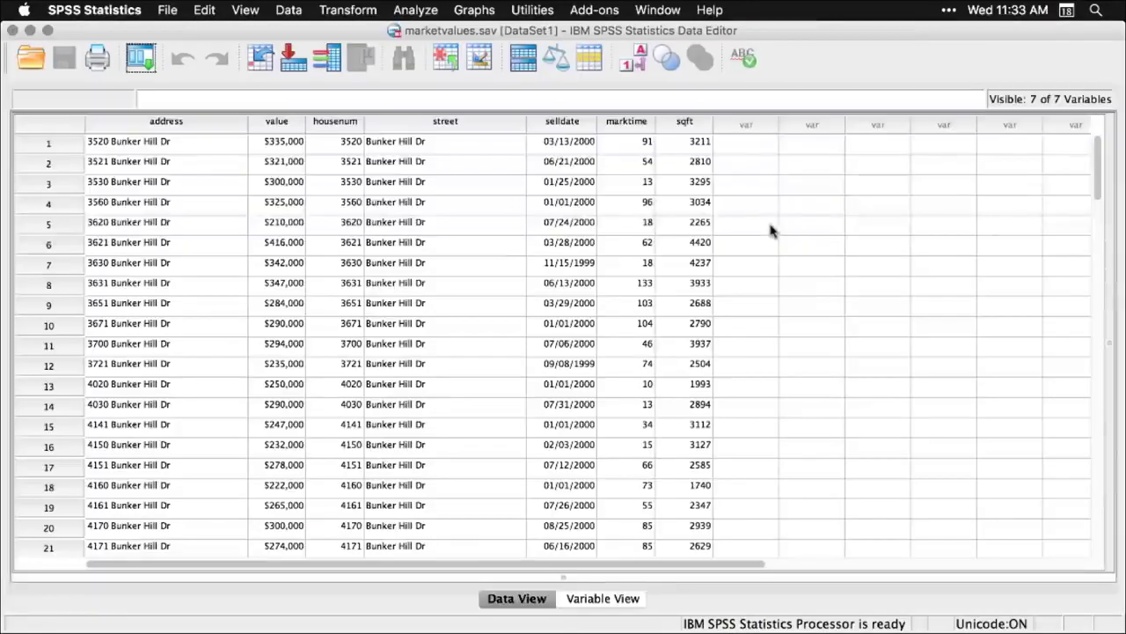
{"action": "left_click", "coordinate": [425, 9]}
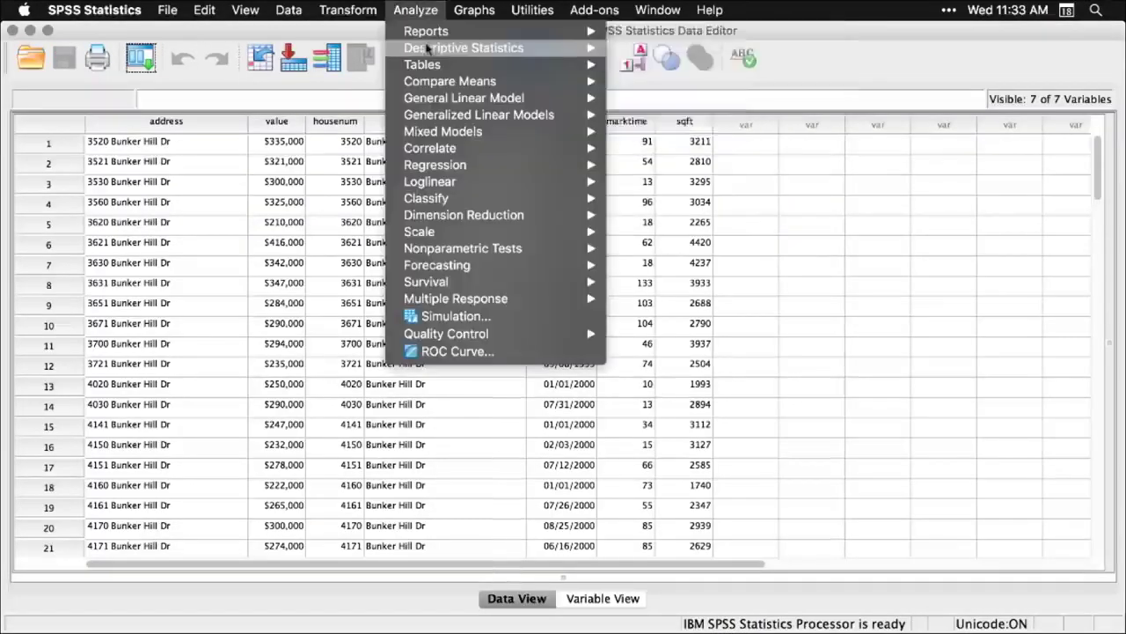
{"action": "mouse_move", "coordinate": [427, 50]}
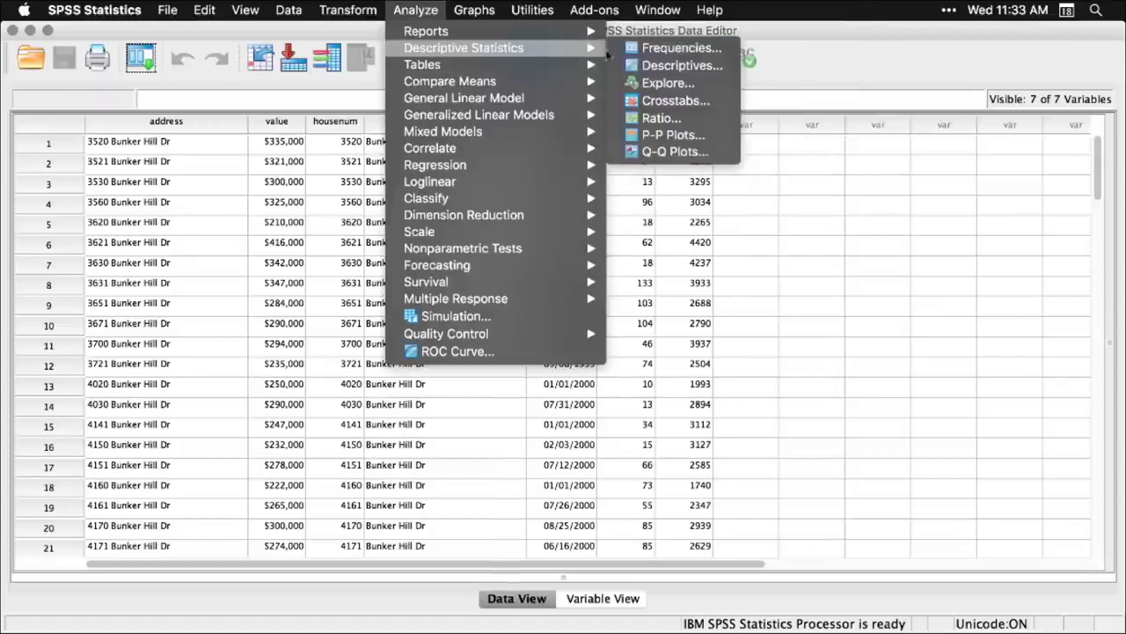
{"action": "left_click", "coordinate": [664, 84]}
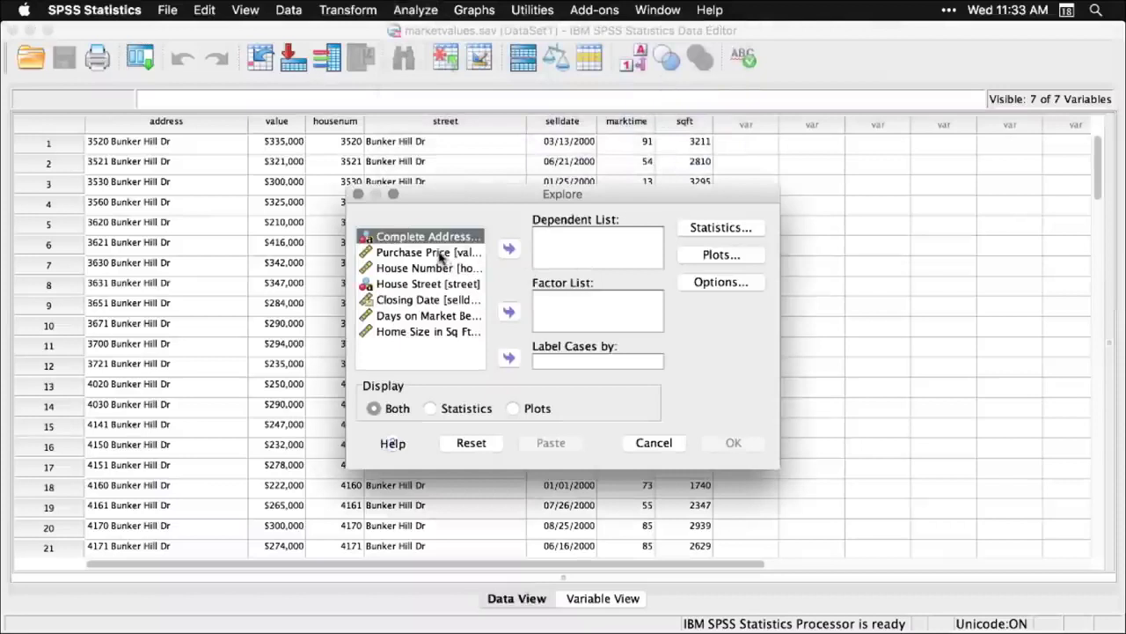
{"action": "left_click", "coordinate": [441, 255]}
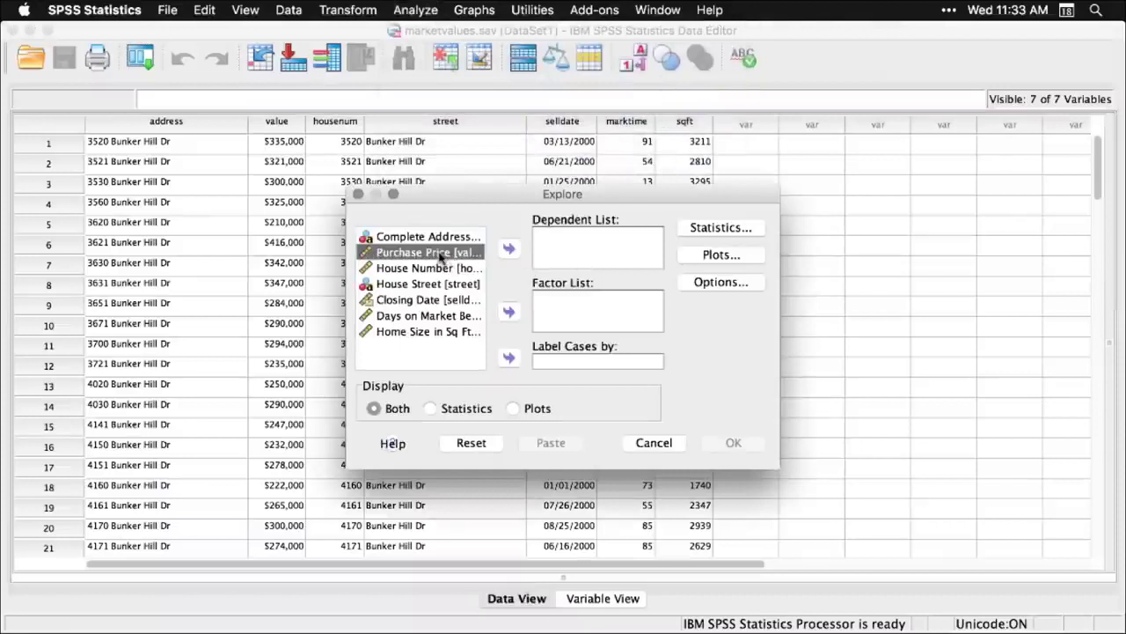
{"action": "left_click", "coordinate": [509, 250]}
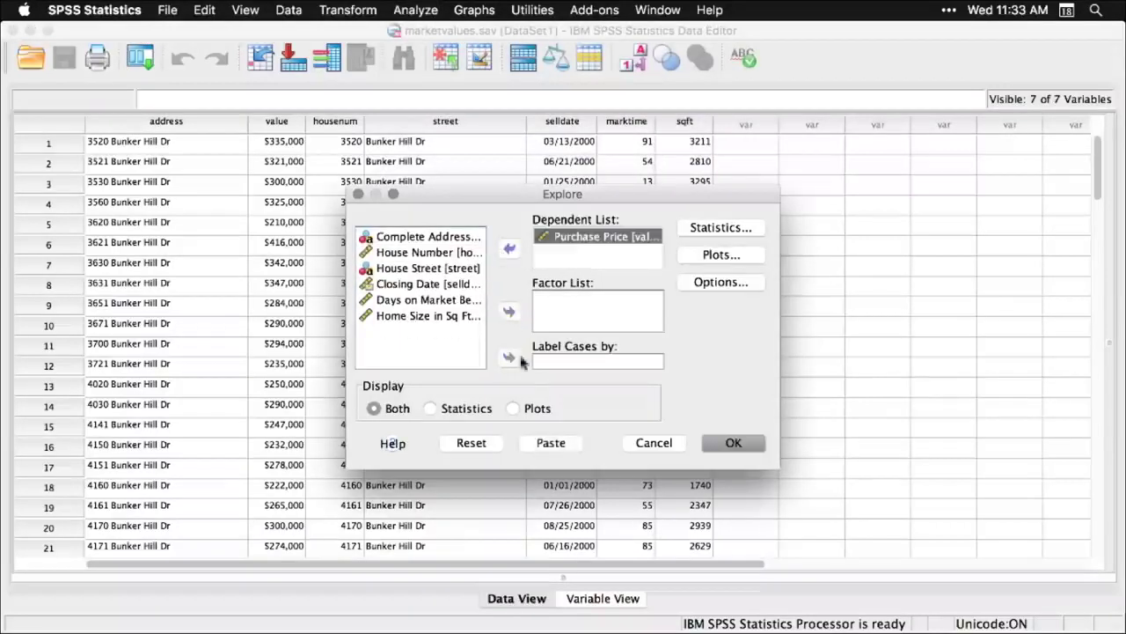
{"action": "left_click", "coordinate": [732, 445]}
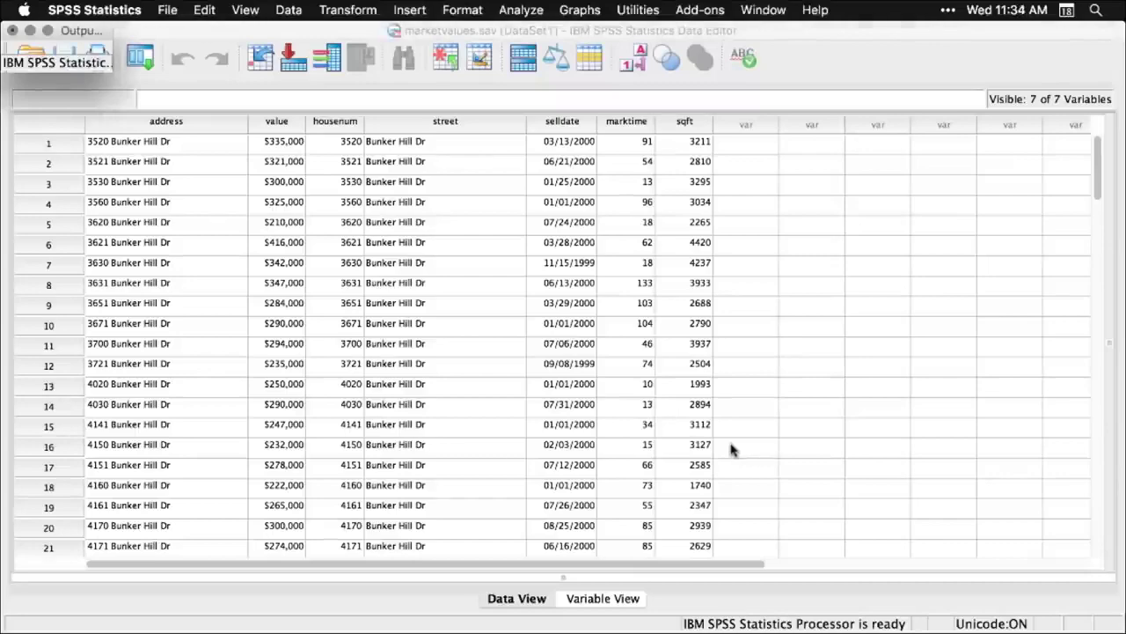
- Examine the Explore tables, stem-and-leaf plot and boxplot for Purchase Price, along with the histogram and logged command syntax
{"action": "scroll", "coordinate": [731, 450], "scroll_direction": "up", "scroll_amount": 10}
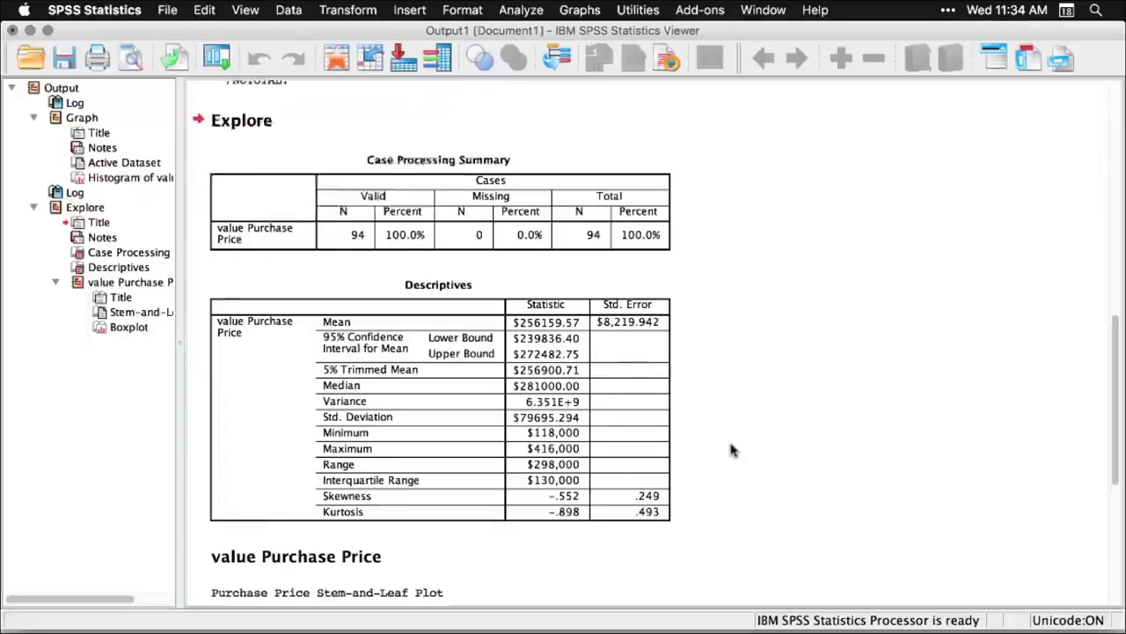
{"action": "scroll", "coordinate": [730, 450], "scroll_direction": "down", "scroll_amount": 5}
{"action": "scroll", "coordinate": [730, 450], "scroll_direction": "down", "scroll_amount": 10}
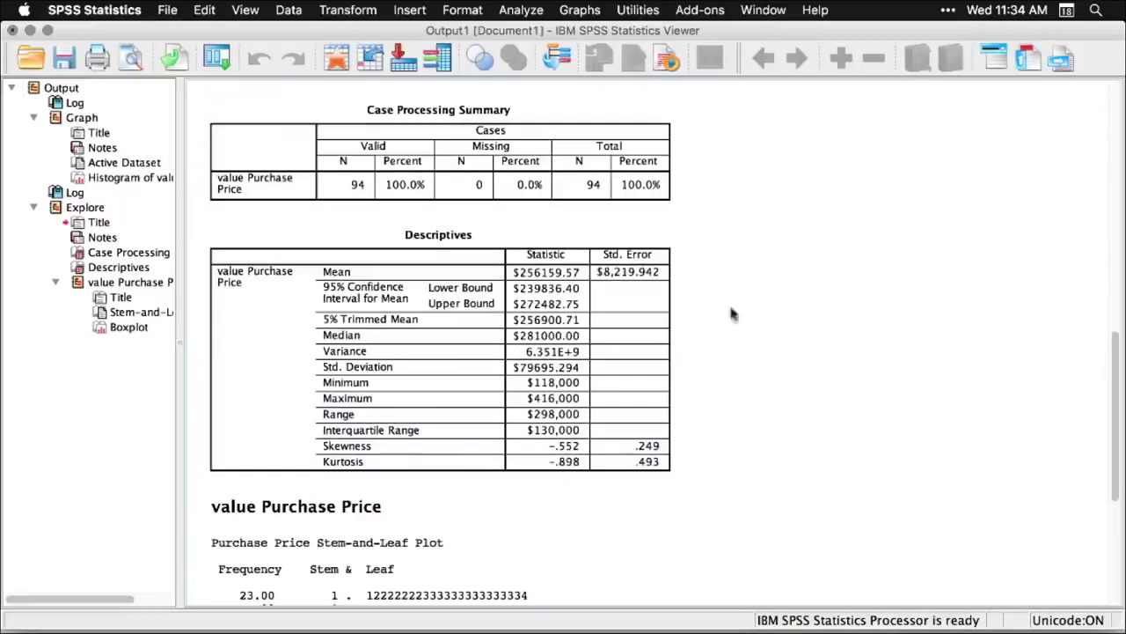
{"action": "scroll", "coordinate": [713, 215], "scroll_direction": "down", "scroll_amount": 10}
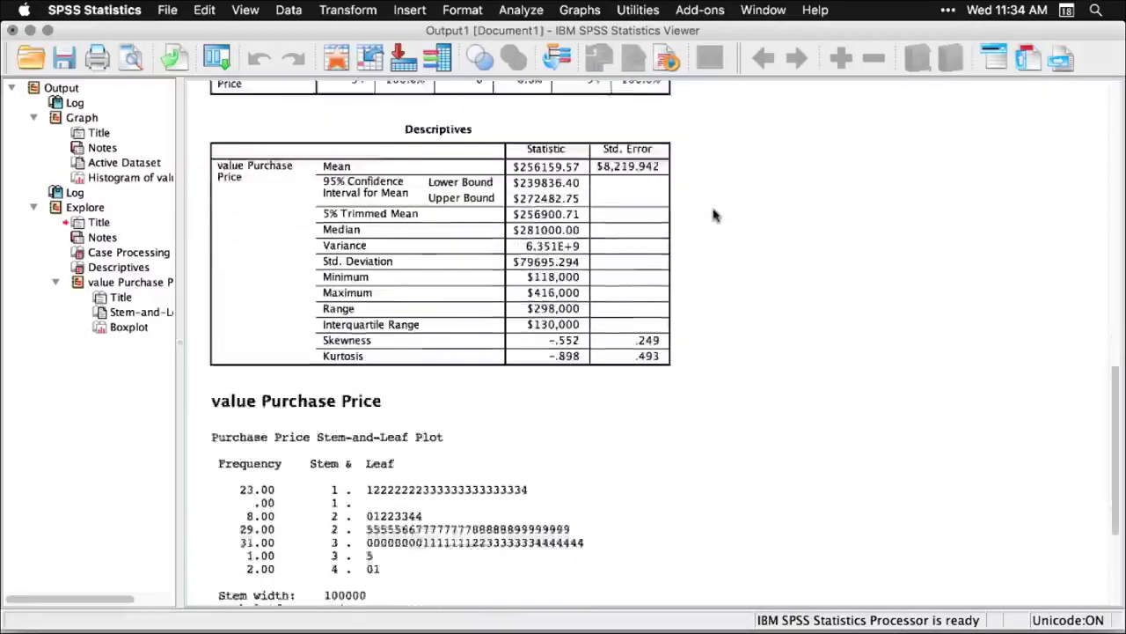
{"action": "scroll", "coordinate": [714, 215], "scroll_direction": "down", "scroll_amount": 5}
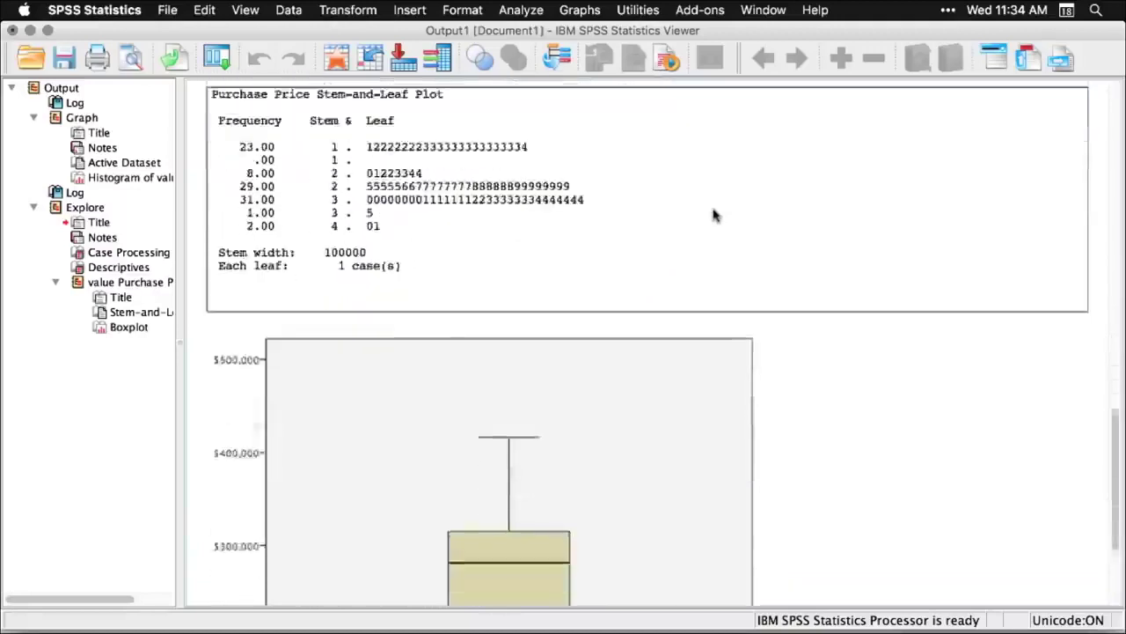
{"action": "left_click", "coordinate": [936, 311]}
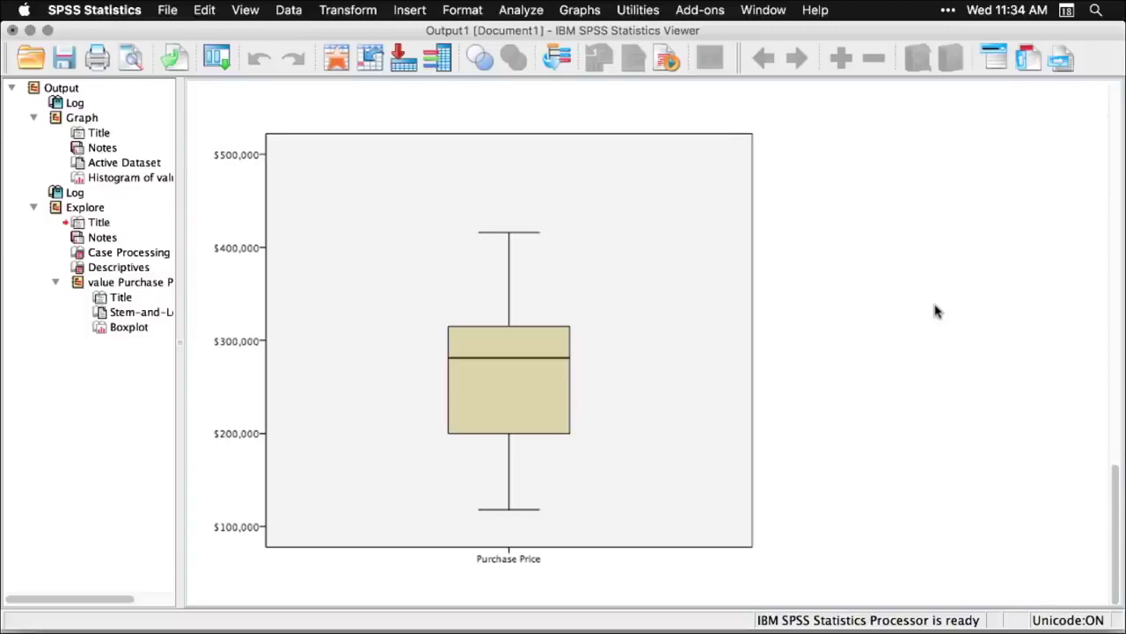
{"action": "scroll", "coordinate": [938, 311], "scroll_direction": "up", "scroll_amount": 10}
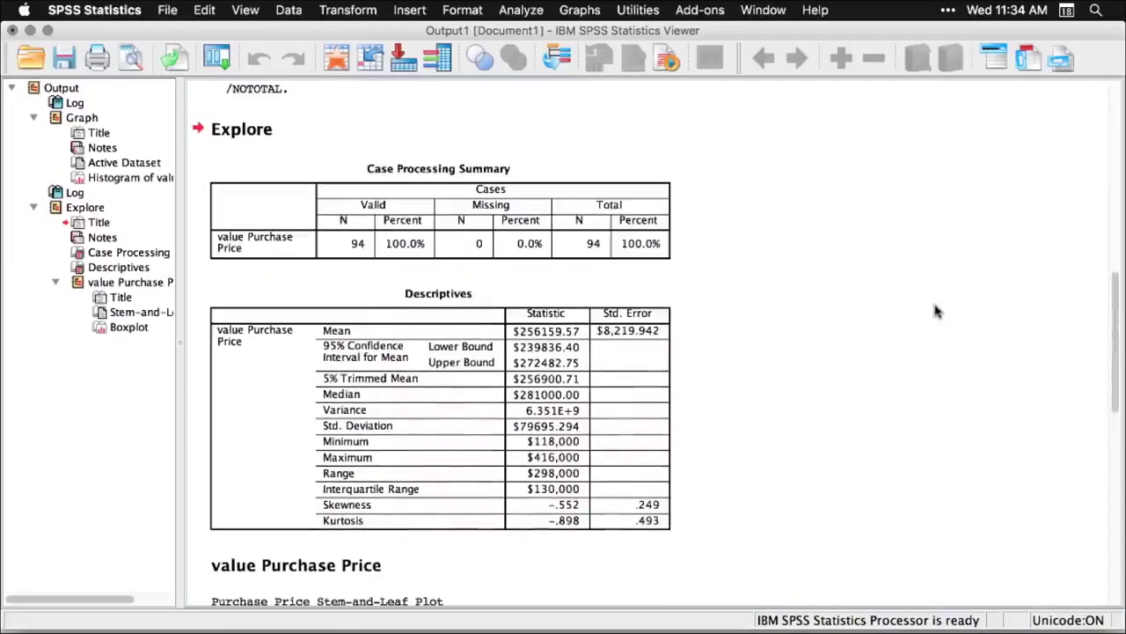
{"action": "scroll", "coordinate": [937, 311], "scroll_direction": "up", "scroll_amount": 10}
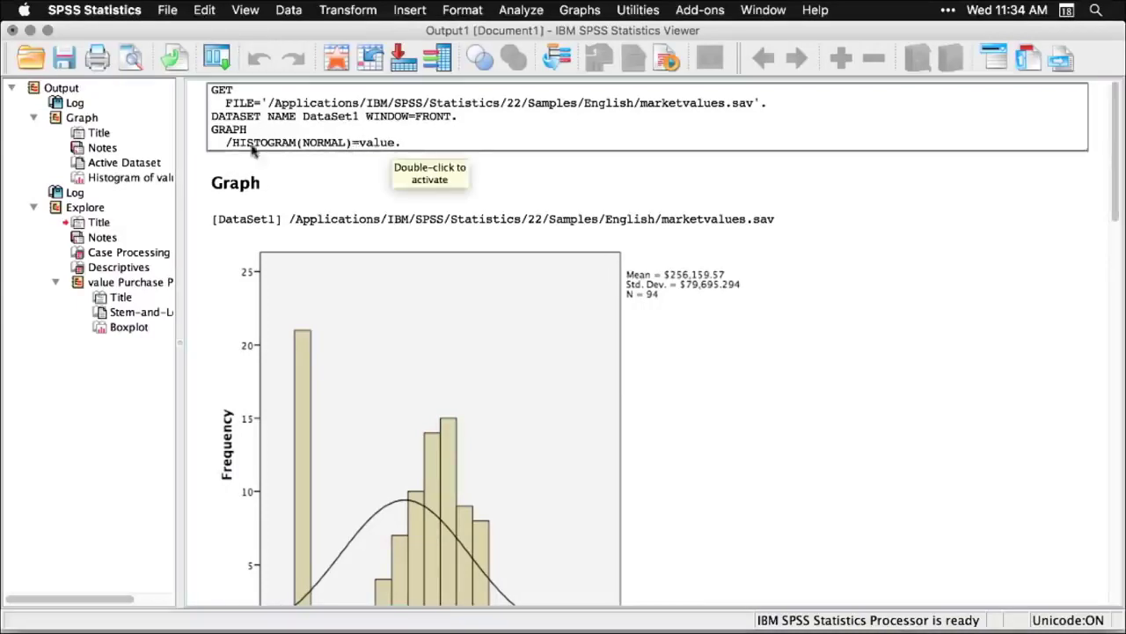
{"action": "scroll", "coordinate": [863, 383], "scroll_direction": "down", "scroll_amount": 2}
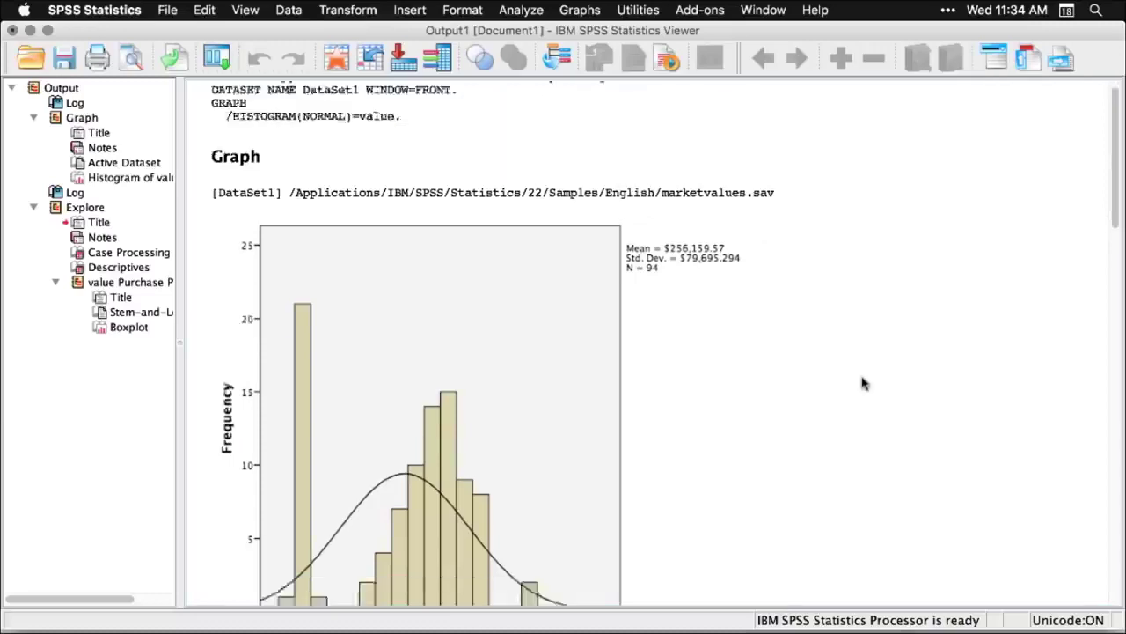
{"action": "scroll", "coordinate": [863, 383], "scroll_direction": "down", "scroll_amount": 10}
{"action": "scroll", "coordinate": [862, 383], "scroll_direction": "up", "scroll_amount": 3}
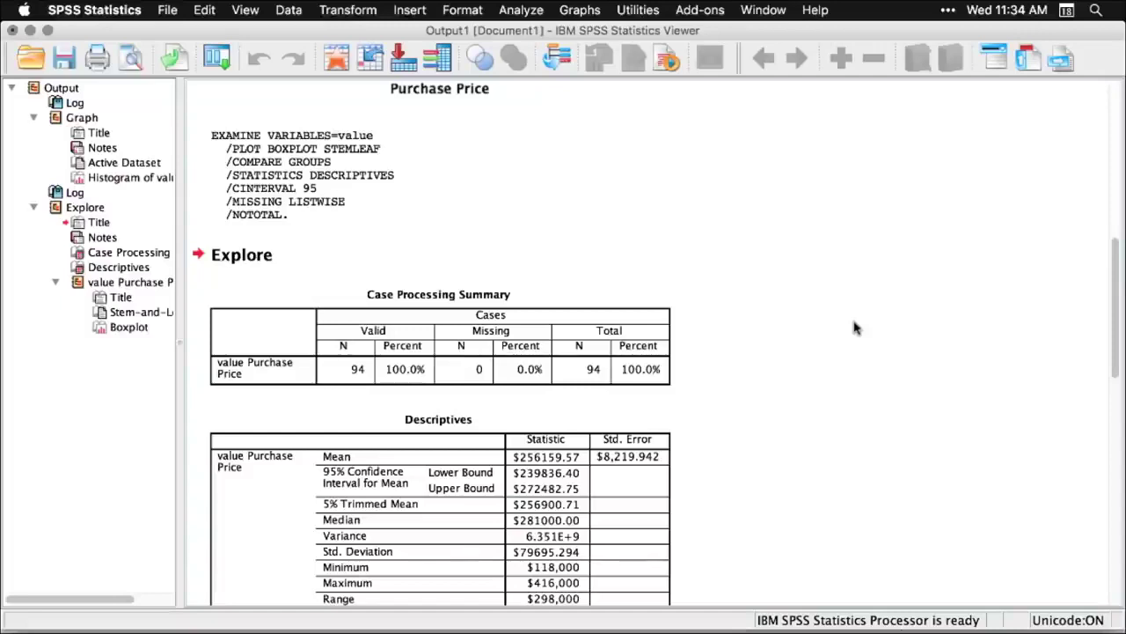
- Create a new syntax file and collapse the message pane below its editing area
{"action": "left_click", "coordinate": [168, 9]}
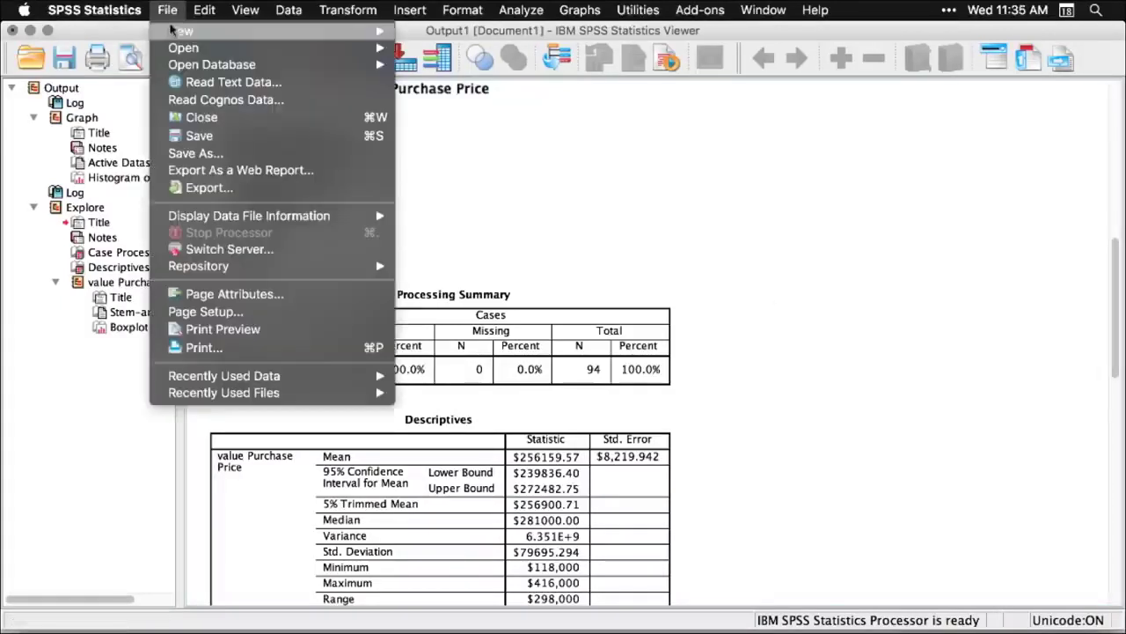
{"action": "left_click", "coordinate": [421, 48]}
{"action": "mouse_move", "coordinate": [386, 34]}
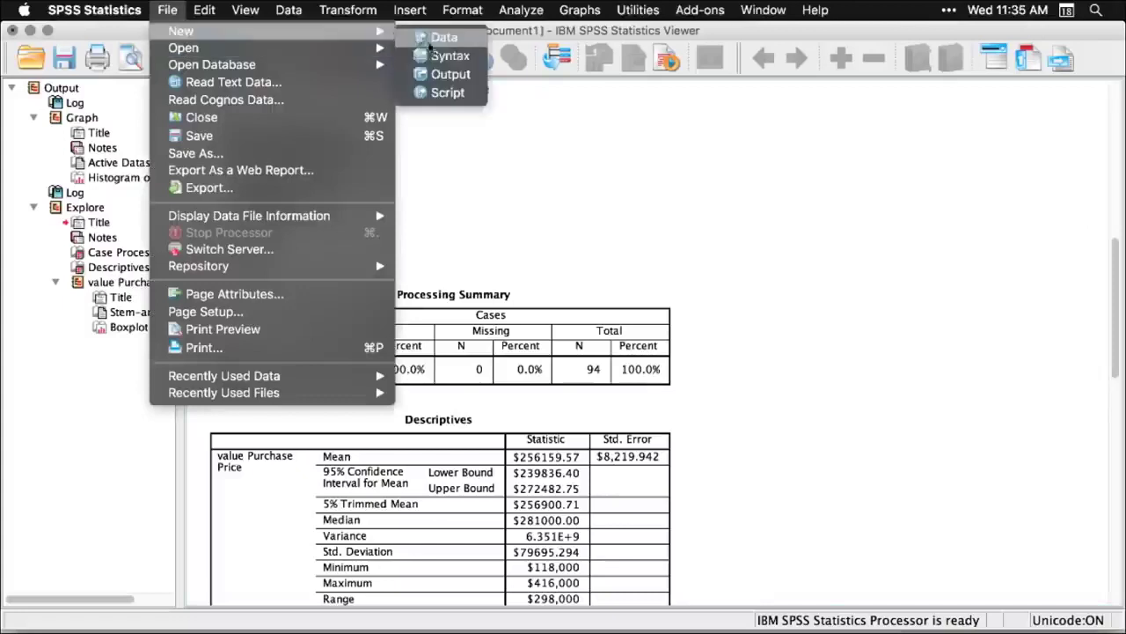
{"action": "left_click", "coordinate": [447, 55]}
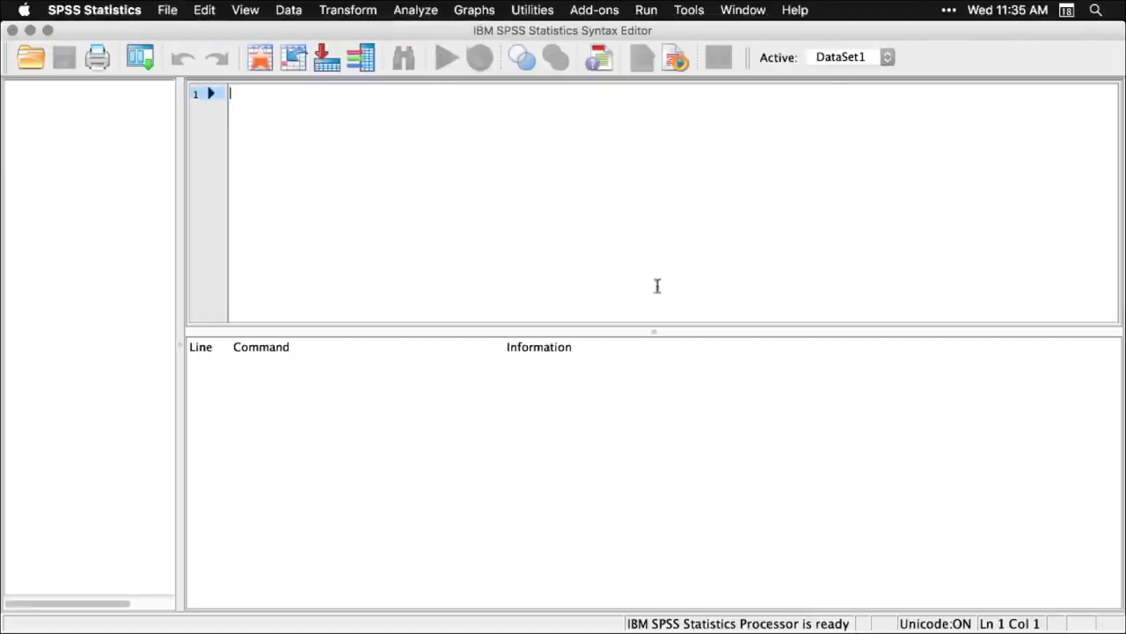
{"action": "double_click", "coordinate": [654, 330]}
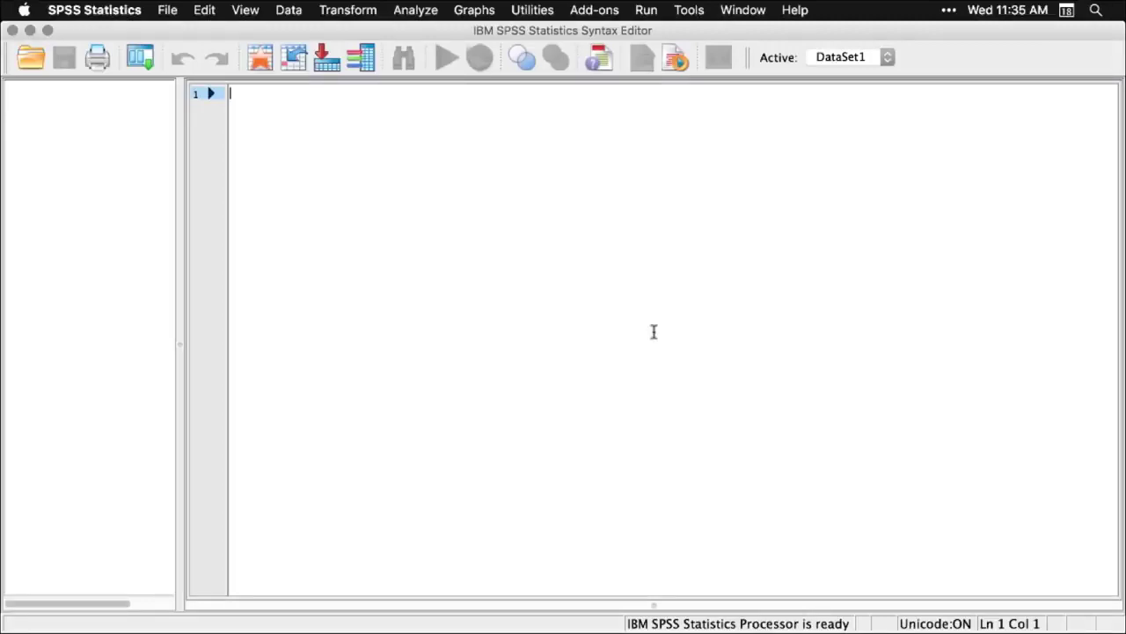
- Paste the command syntax of the Explore analysis for Purchase Price into the new syntax file
{"action": "left_click", "coordinate": [432, 14]}
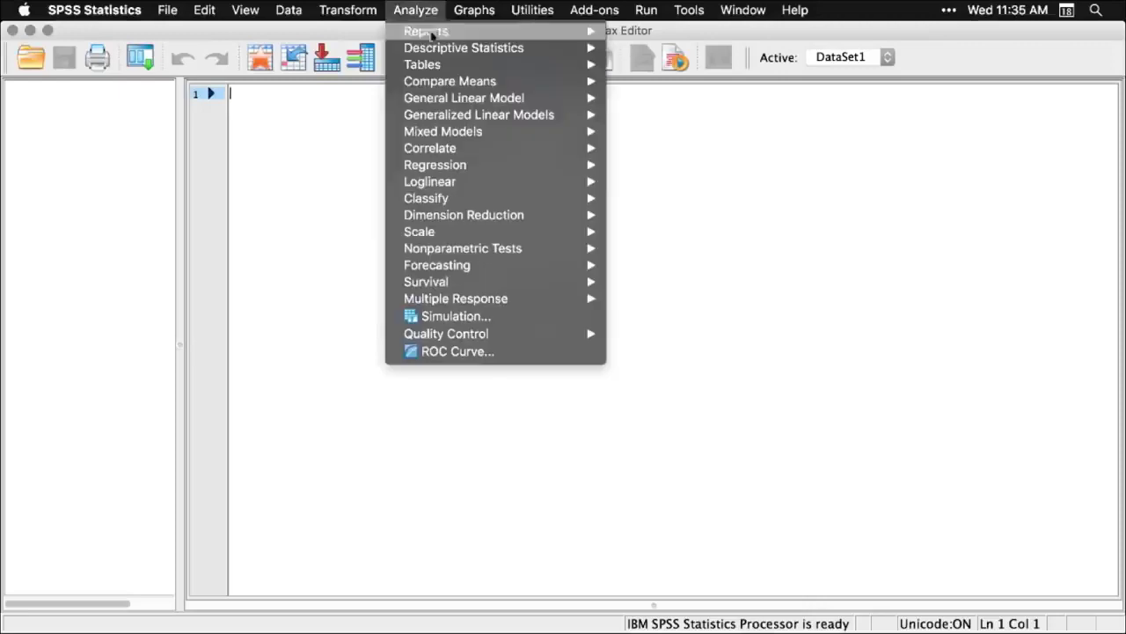
{"action": "mouse_move", "coordinate": [435, 48]}
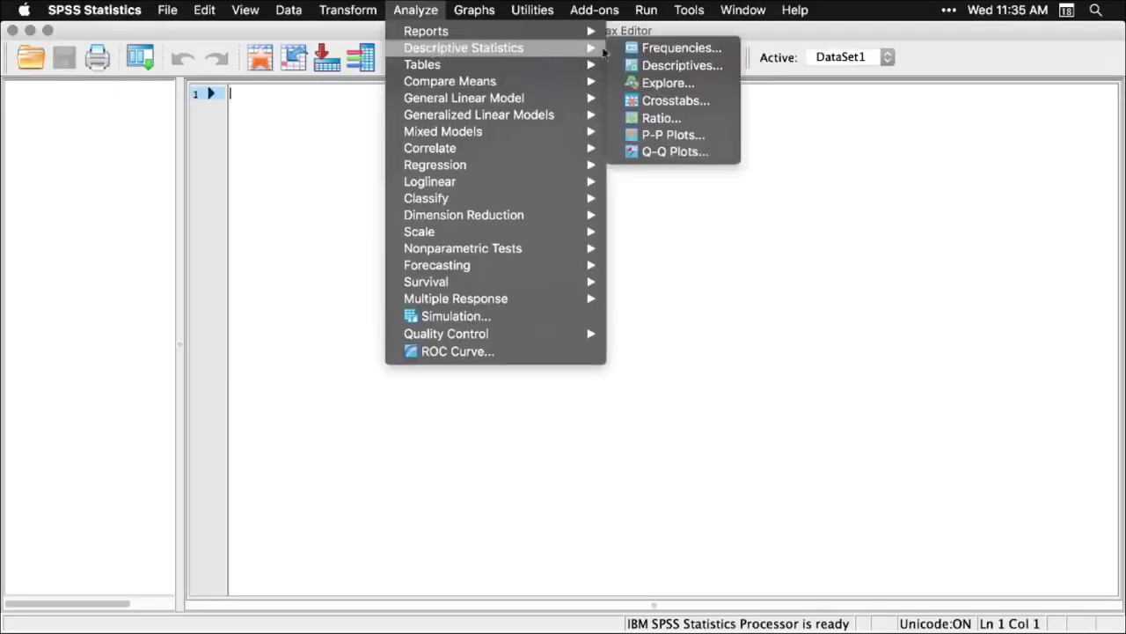
{"action": "left_click", "coordinate": [667, 83]}
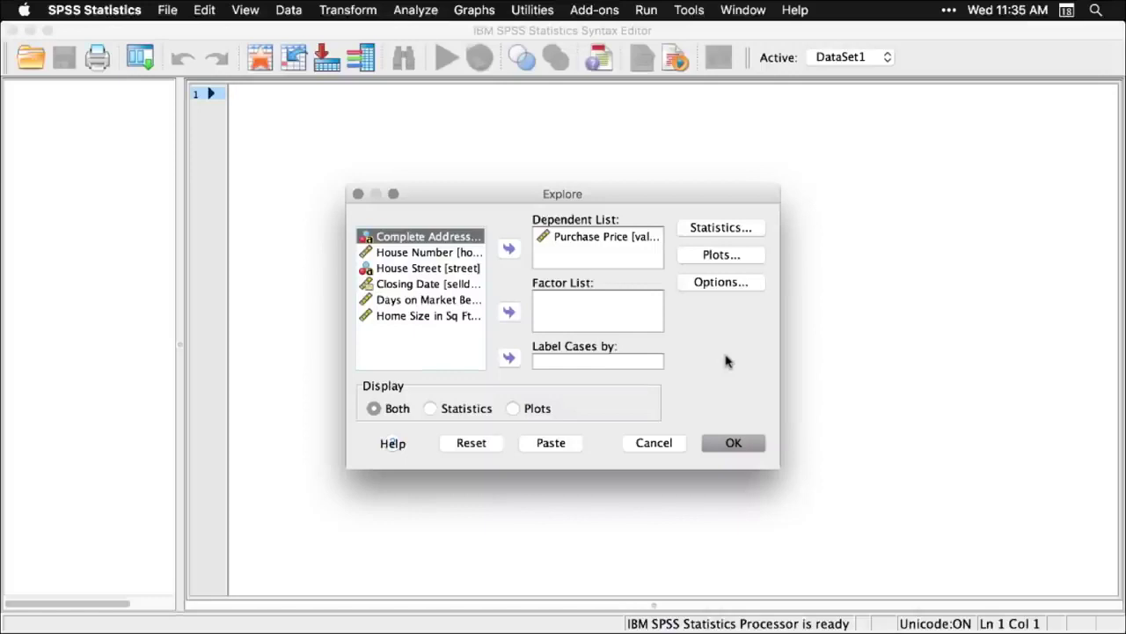
{"action": "left_click", "coordinate": [555, 451]}
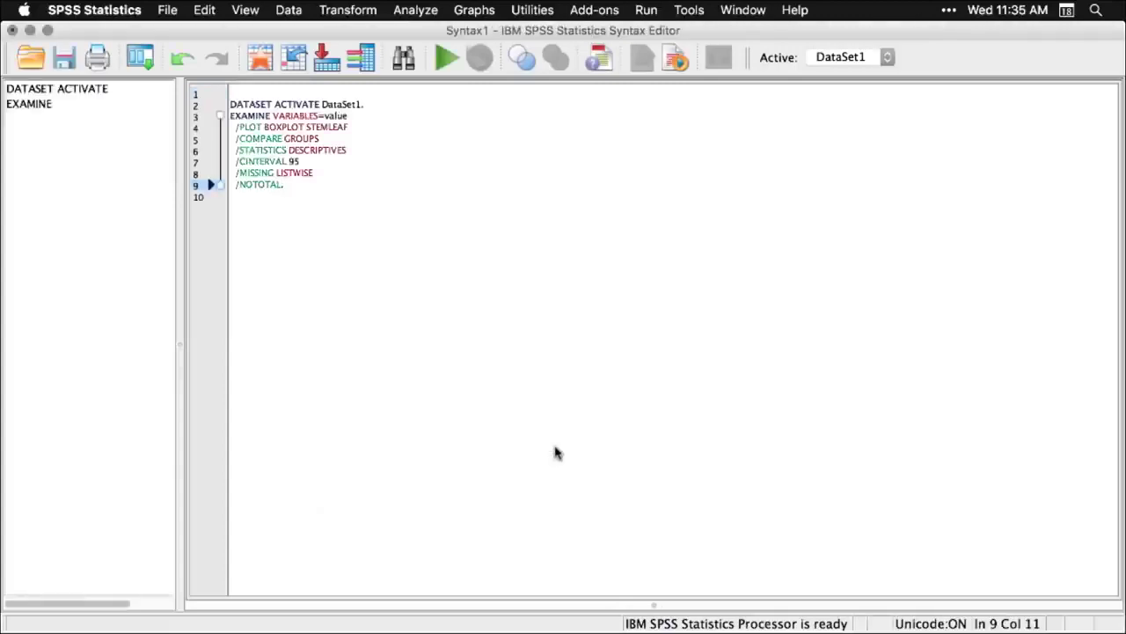
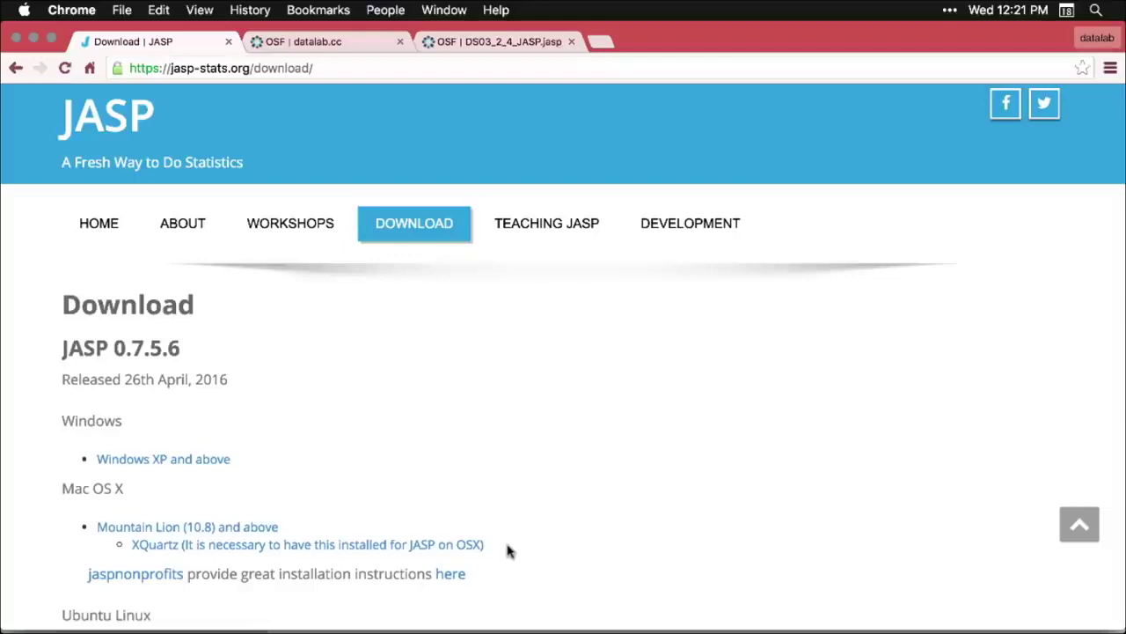
- Switch to JASP, open the Big 5 example data set and widen the results area beside the data
{"action": "scroll", "coordinate": [506, 550], "scroll_direction": "down", "scroll_amount": 5}
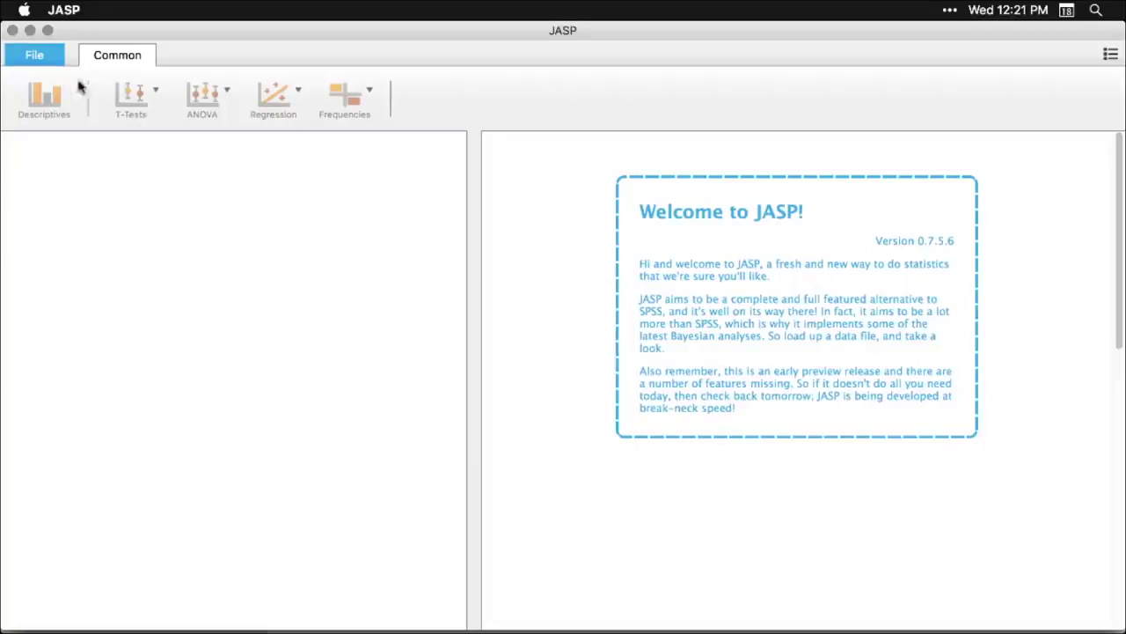
{"action": "left_click", "coordinate": [39, 59]}
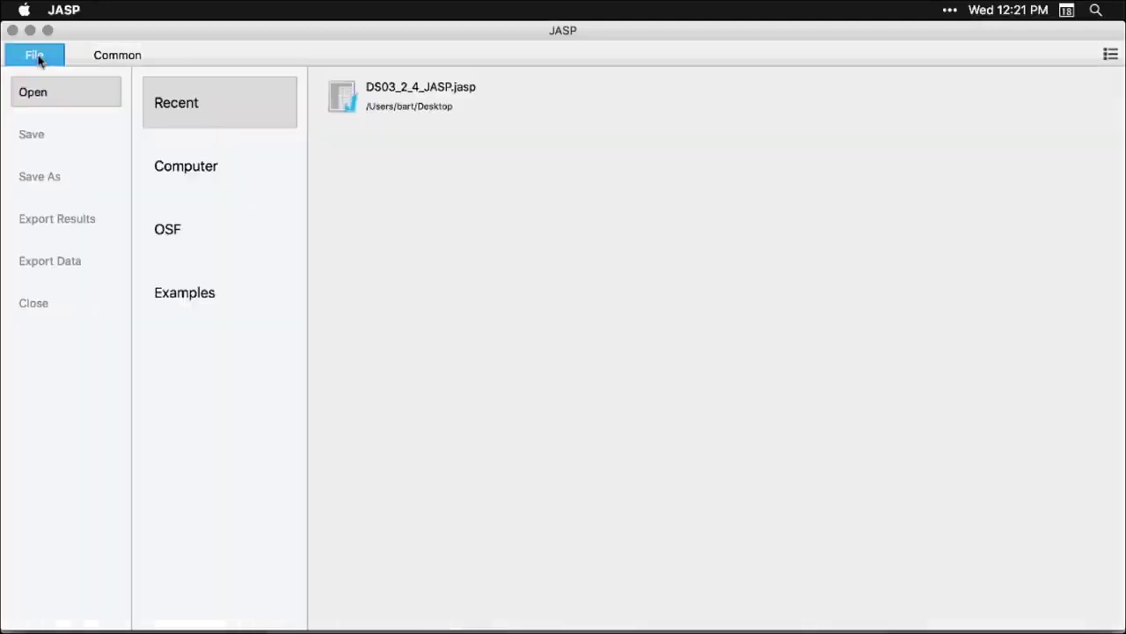
{"action": "left_click", "coordinate": [185, 300]}
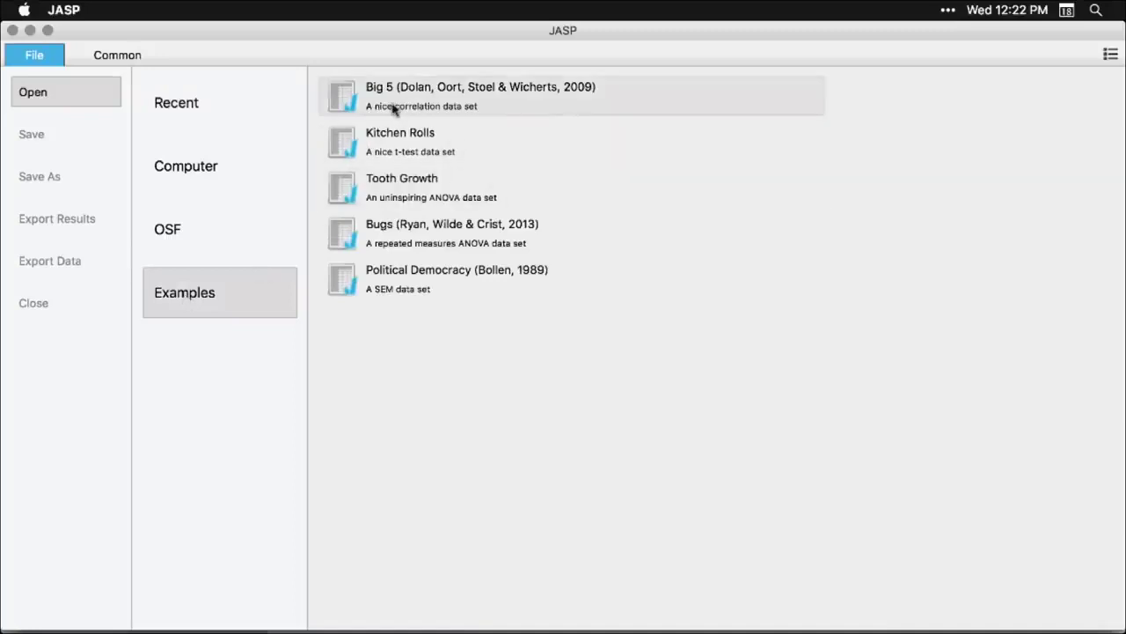
{"action": "left_click", "coordinate": [539, 111]}
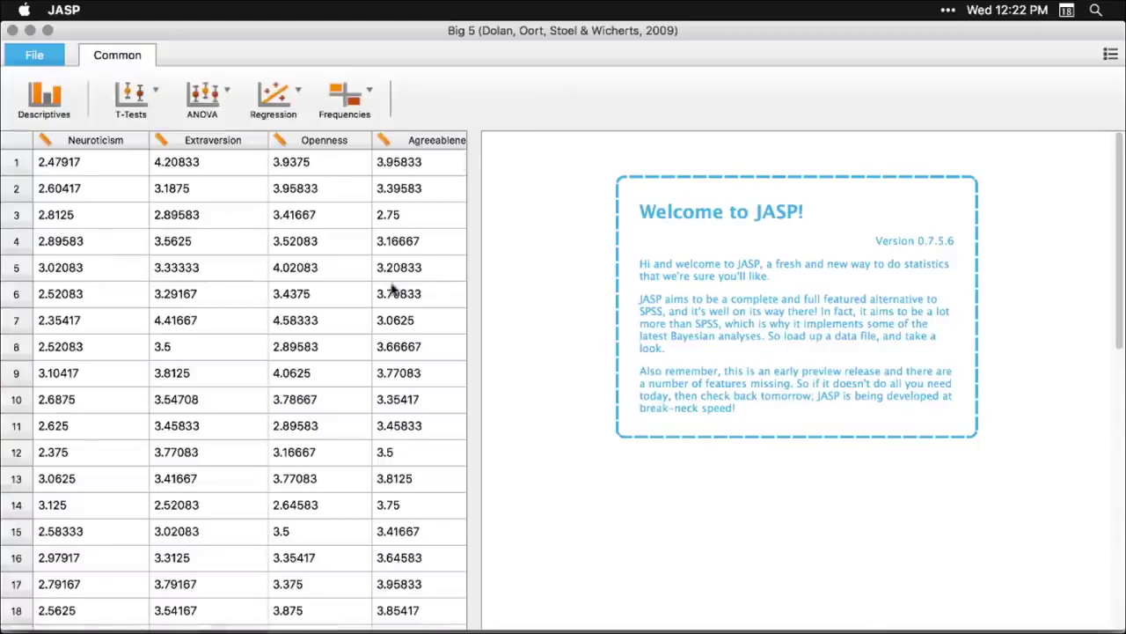
{"action": "left_click_drag", "start_coordinate": [473, 373], "coordinate": [421, 384]}
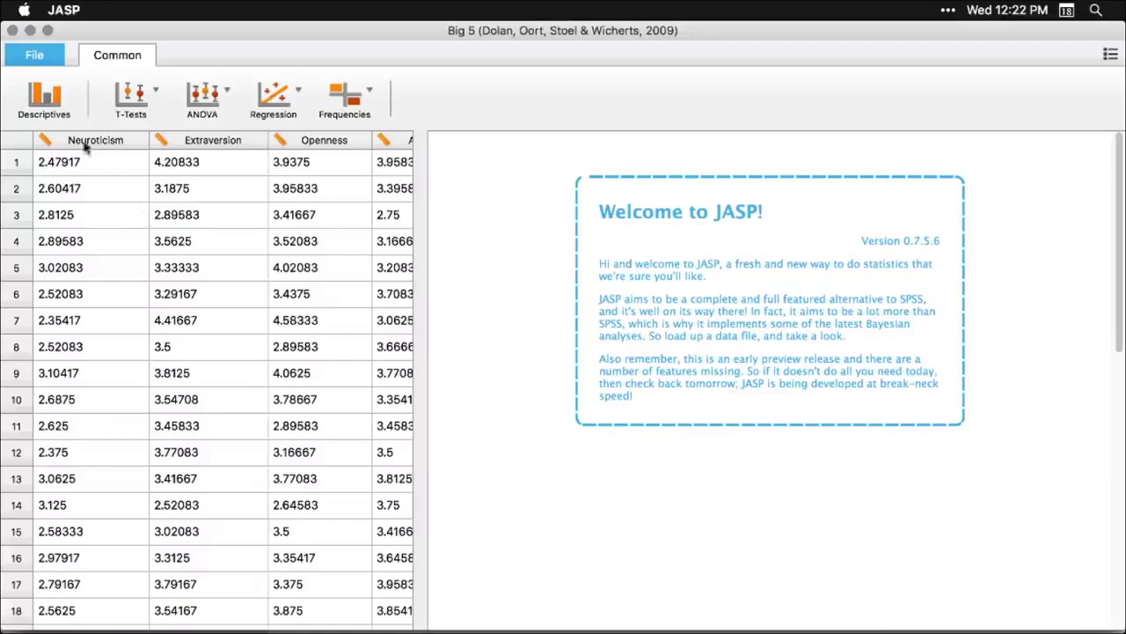
- Run a Descriptives analysis on all five variables: Neuroticism, Extraversion, Openness, Agreeableness and Conscientiousness
{"action": "left_click", "coordinate": [60, 107]}
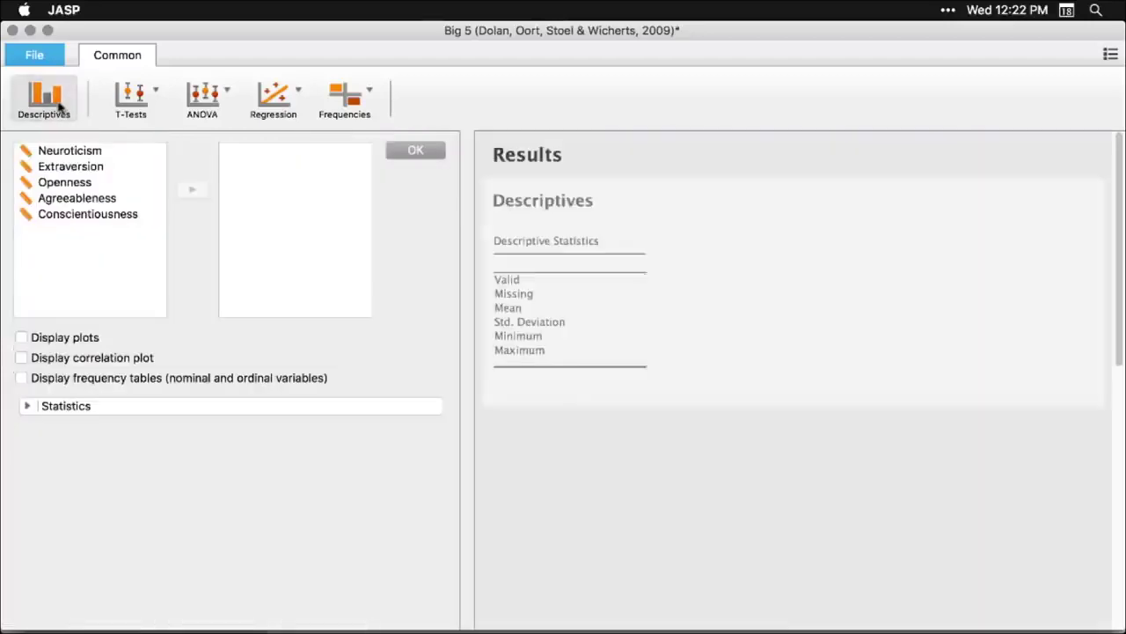
{"action": "left_click", "coordinate": [68, 156]}
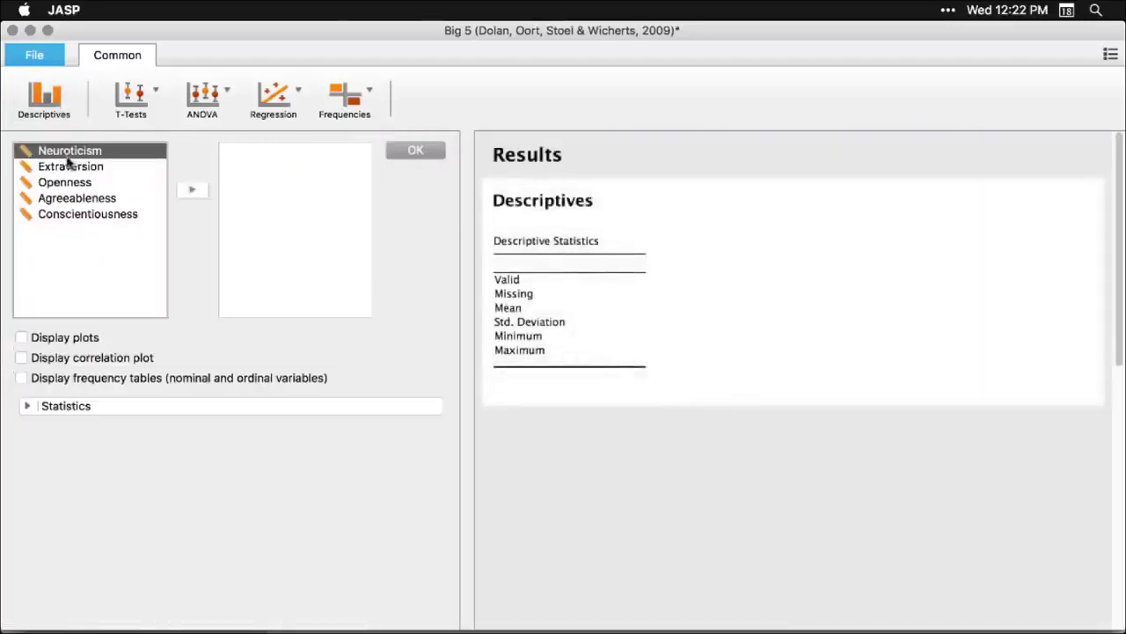
{"action": "left_click", "coordinate": [64, 215], "text": "shift"}
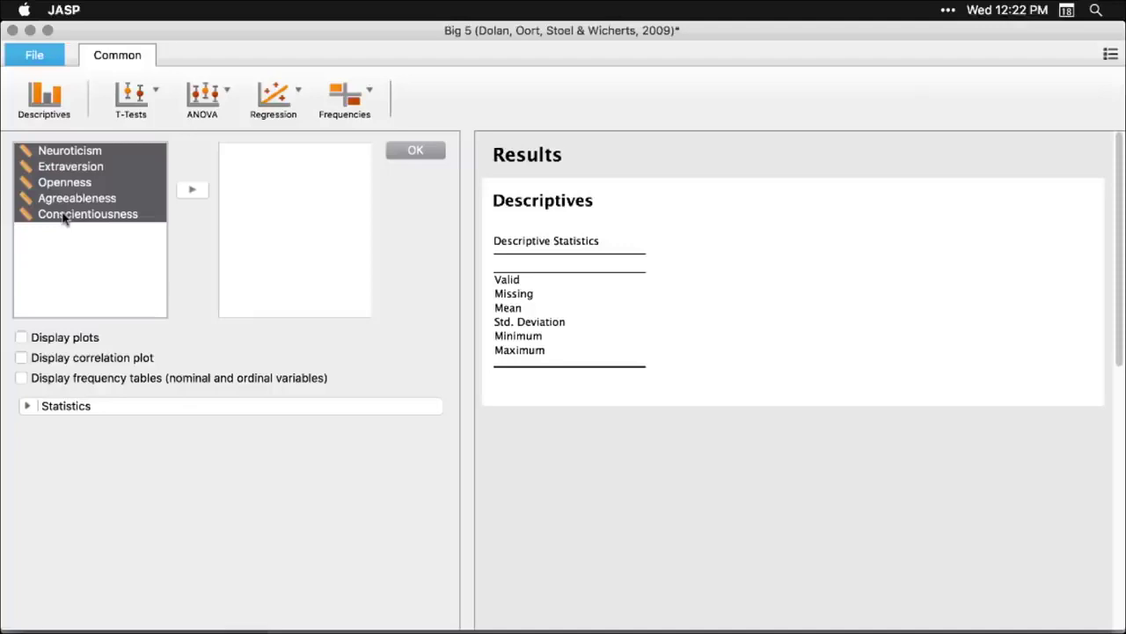
{"action": "left_click", "coordinate": [194, 190]}
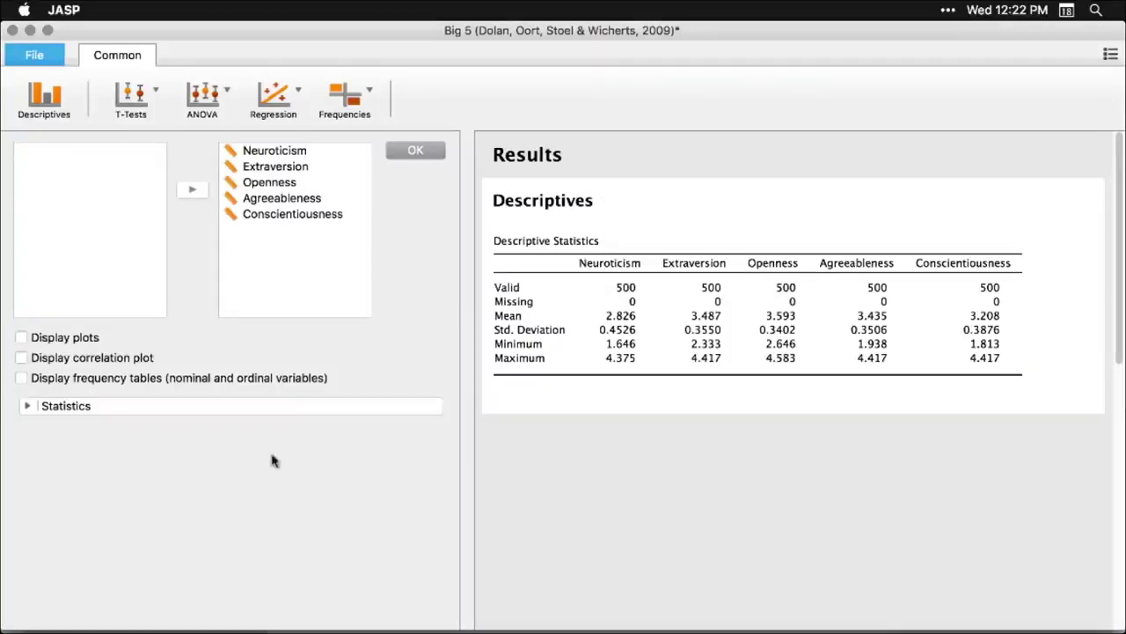
- Add quartiles and the median to the descriptive statistics table
{"action": "left_click", "coordinate": [26, 405]}
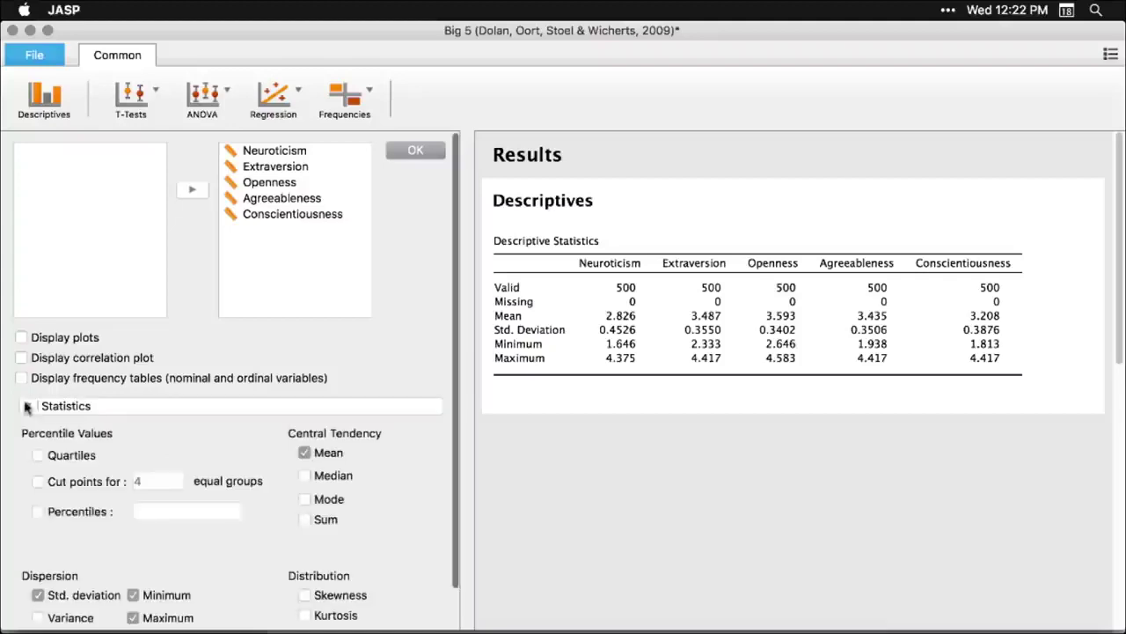
{"action": "left_click", "coordinate": [36, 456]}
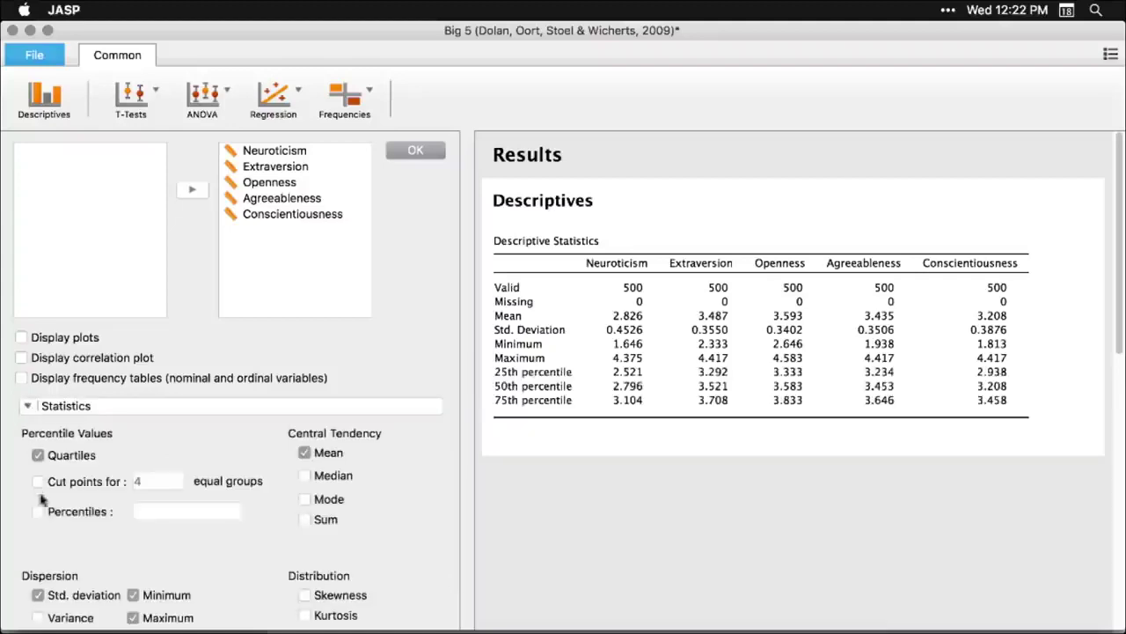
{"action": "left_click", "coordinate": [304, 476]}
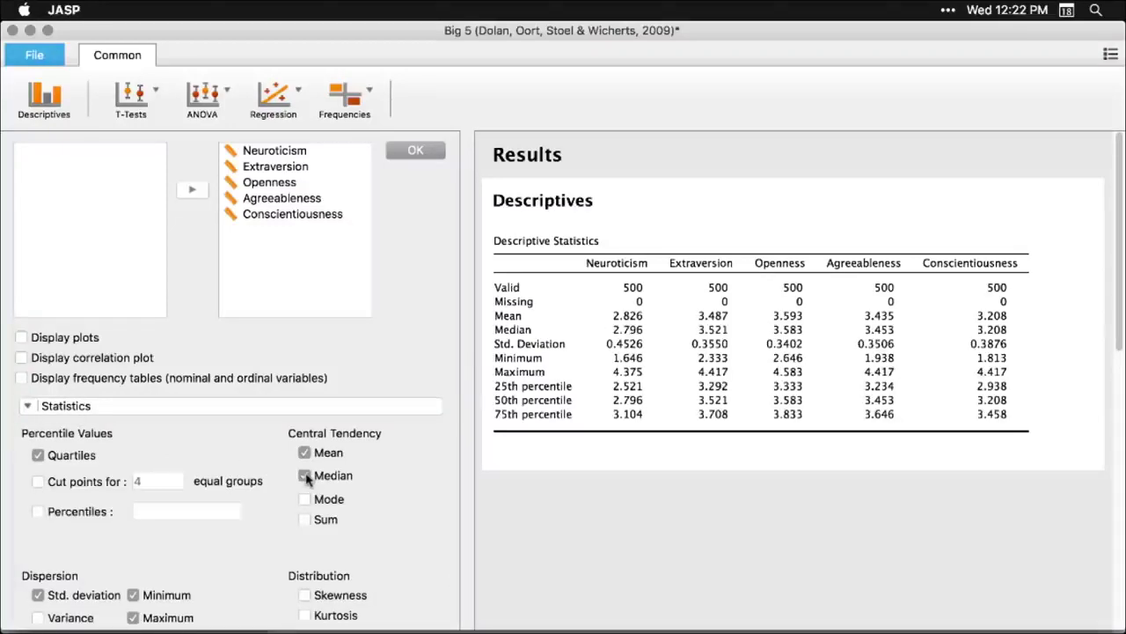
- Display plots for the five variables and look through the resulting distributions
{"action": "left_click", "coordinate": [22, 339]}
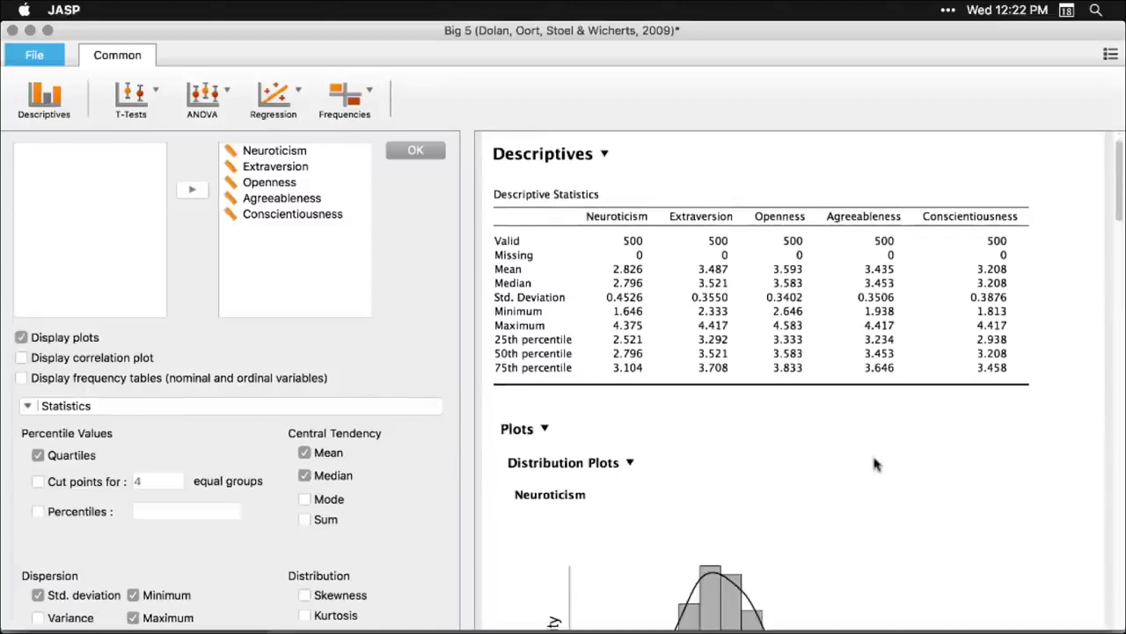
{"action": "scroll", "coordinate": [876, 465], "scroll_direction": "down", "scroll_amount": 10}
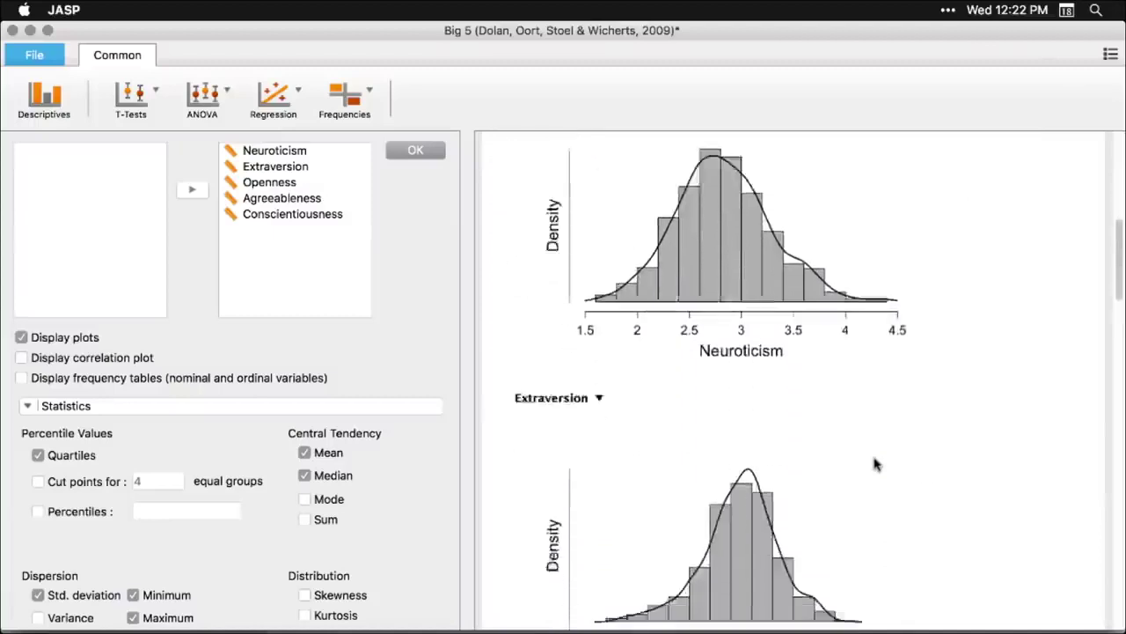
{"action": "scroll", "coordinate": [876, 465], "scroll_direction": "down", "scroll_amount": 5}
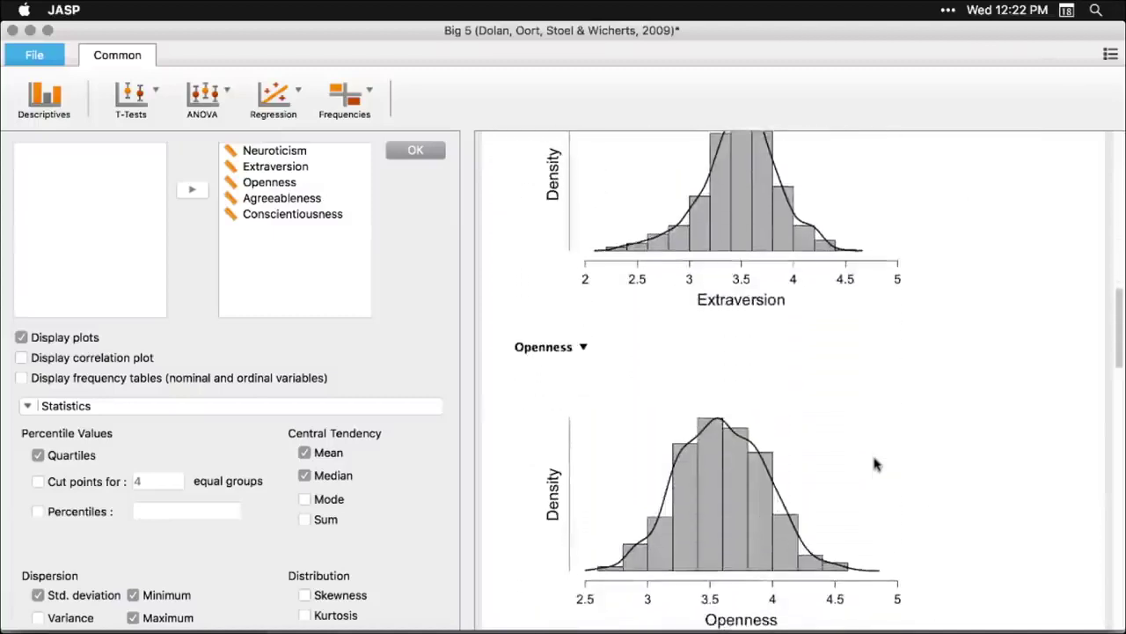
{"action": "scroll", "coordinate": [875, 464], "scroll_direction": "up", "scroll_amount": 15}
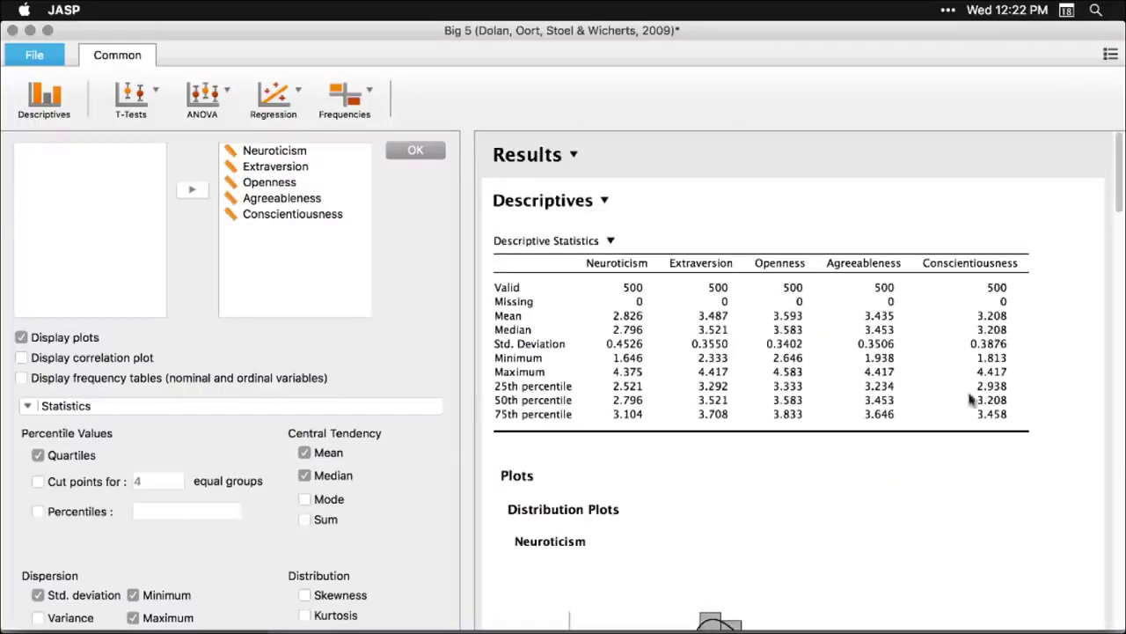
- Resize the distribution plots to roughly half their size and check them in the results
{"action": "scroll", "coordinate": [772, 561], "scroll_direction": "down", "scroll_amount": 4}
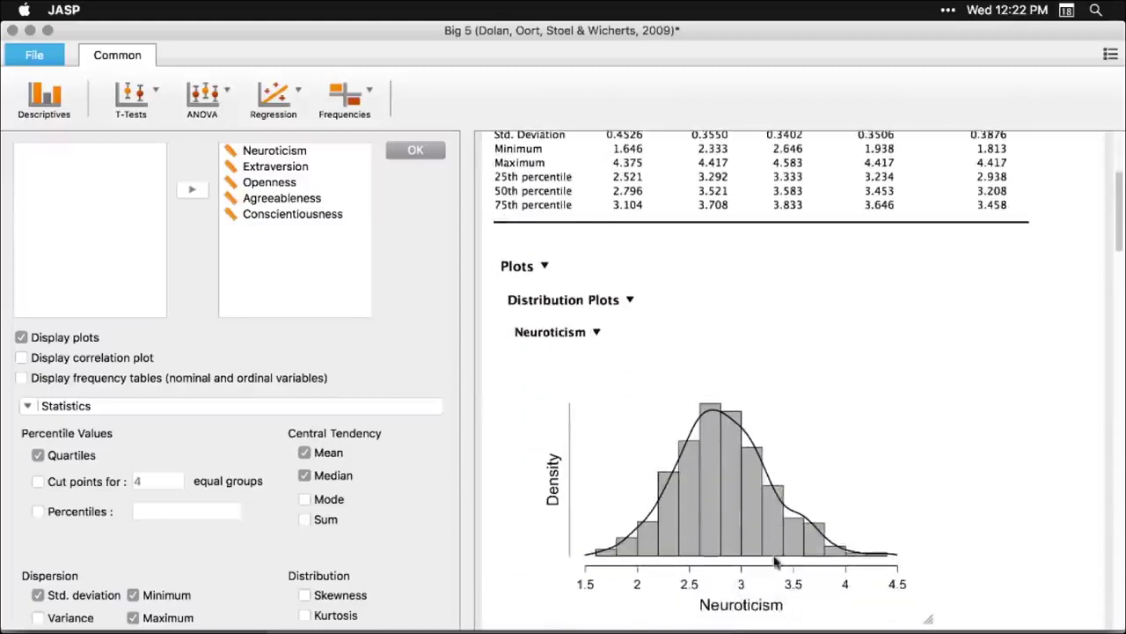
{"action": "left_click_drag", "start_coordinate": [928, 615], "coordinate": [631, 437]}
{"action": "scroll", "coordinate": [925, 510], "scroll_direction": "down", "scroll_amount": 3}
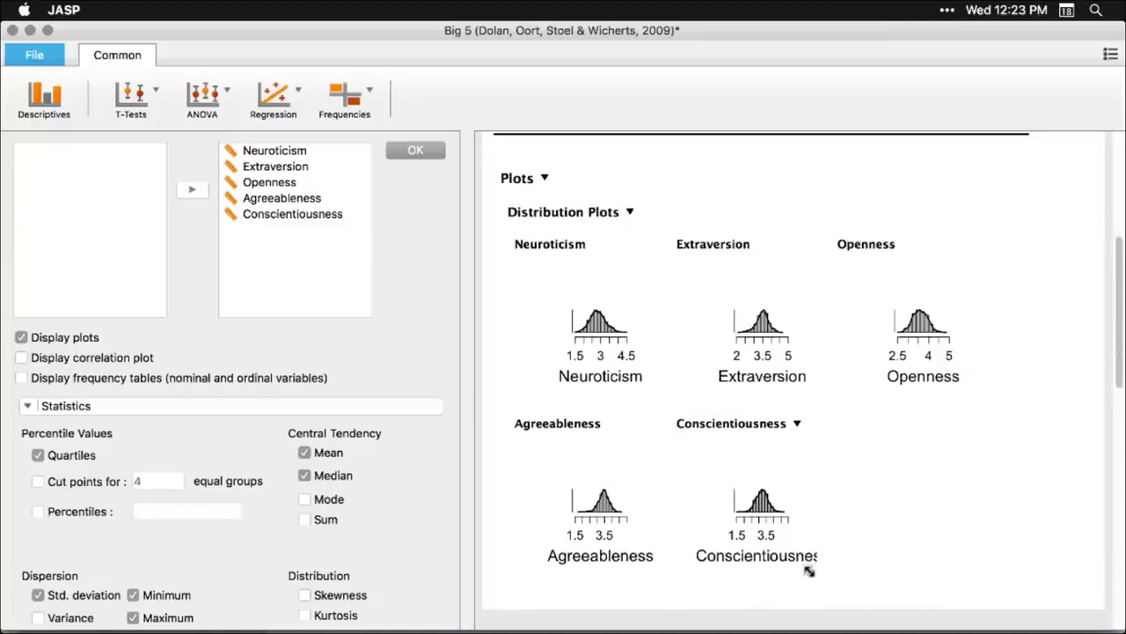
{"action": "left_click_drag", "start_coordinate": [809, 571], "coordinate": [880, 616]}
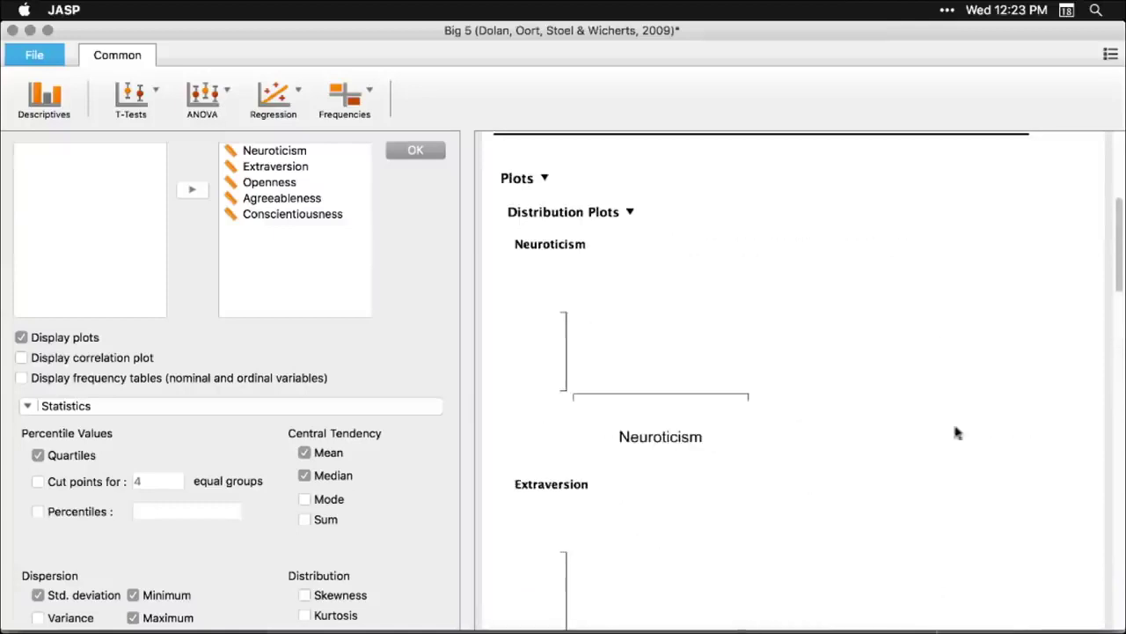
{"action": "scroll", "coordinate": [979, 388], "scroll_direction": "down", "scroll_amount": 7}
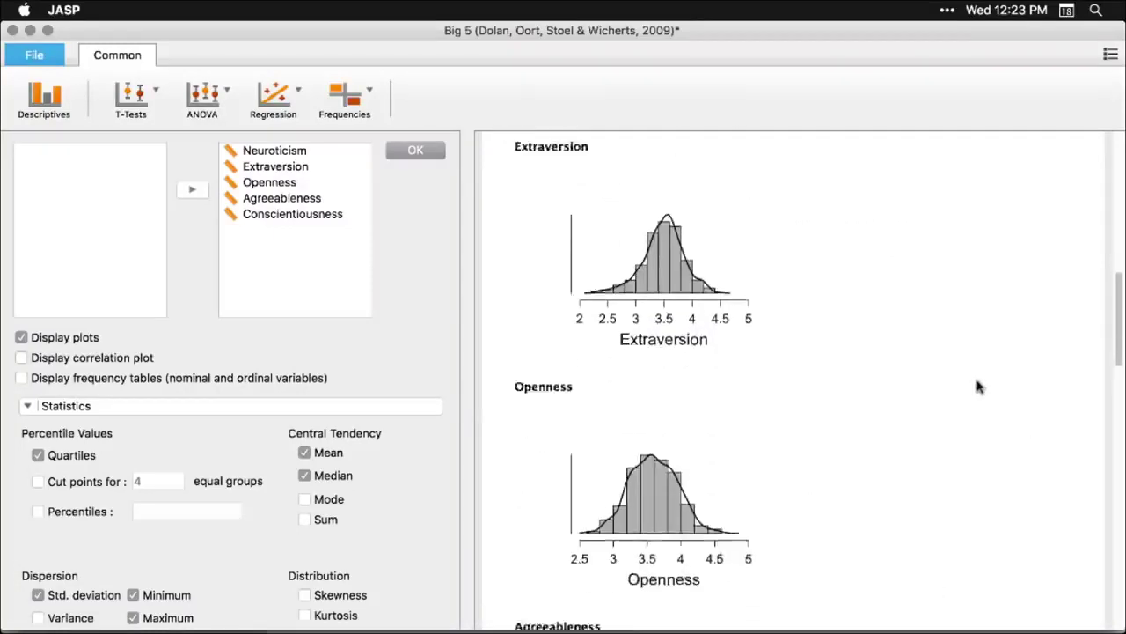
{"action": "scroll", "coordinate": [979, 387], "scroll_direction": "up", "scroll_amount": 8}
{"action": "scroll", "coordinate": [959, 385], "scroll_direction": "up", "scroll_amount": 5}
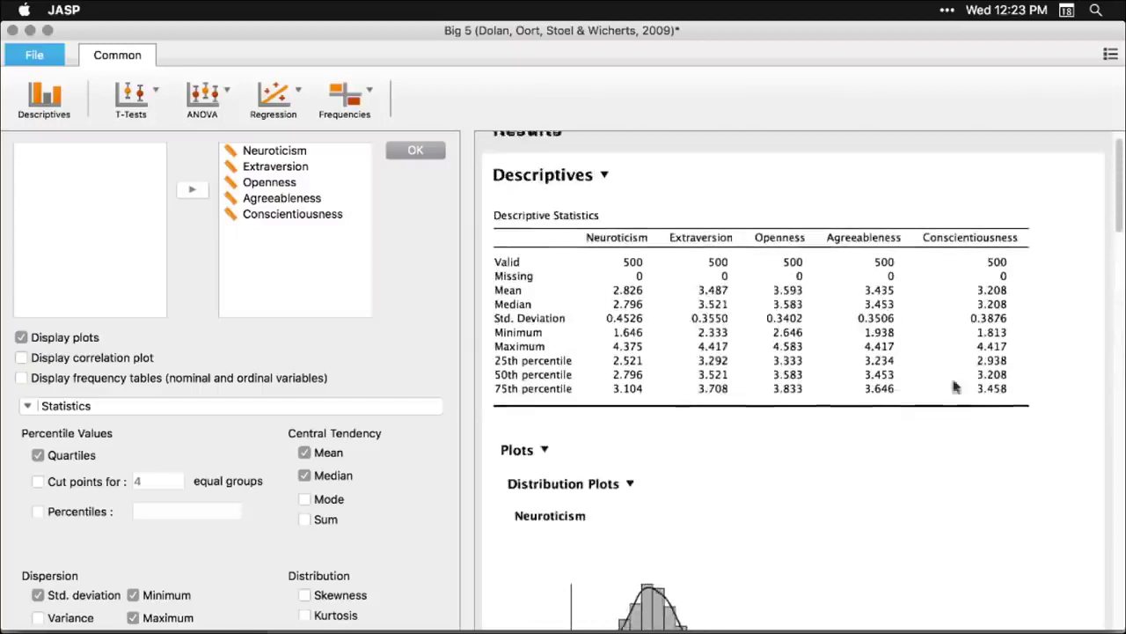
- Collapse the Distribution Plots section in the results and close the Descriptives settings to show the data again
{"action": "left_click", "coordinate": [629, 491]}
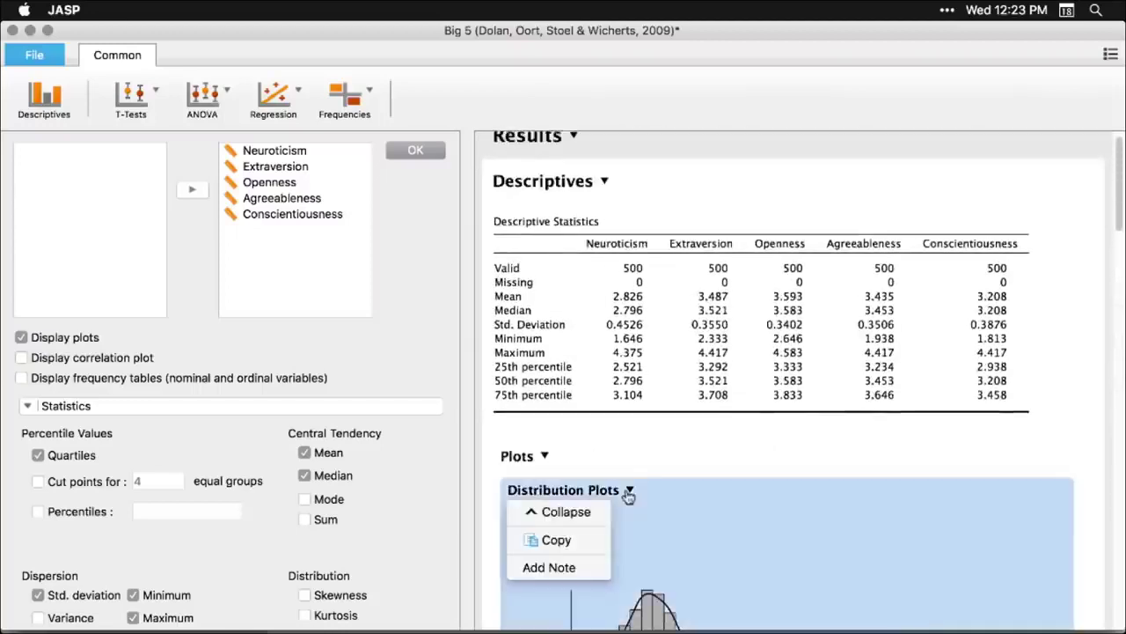
{"action": "left_click", "coordinate": [563, 514]}
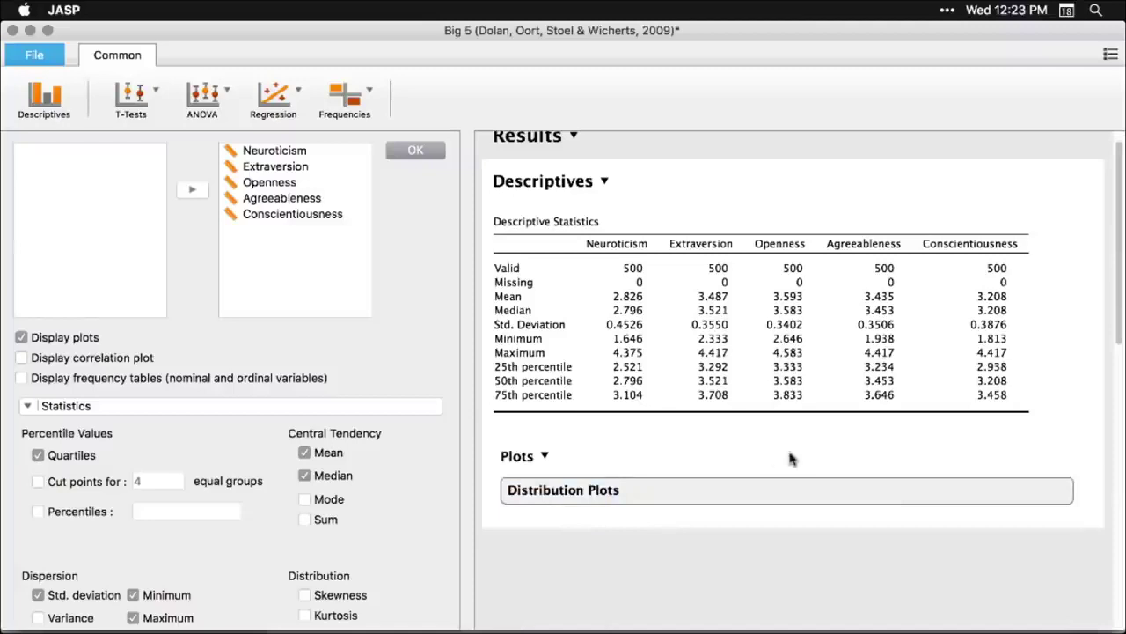
{"action": "left_click", "coordinate": [738, 530]}
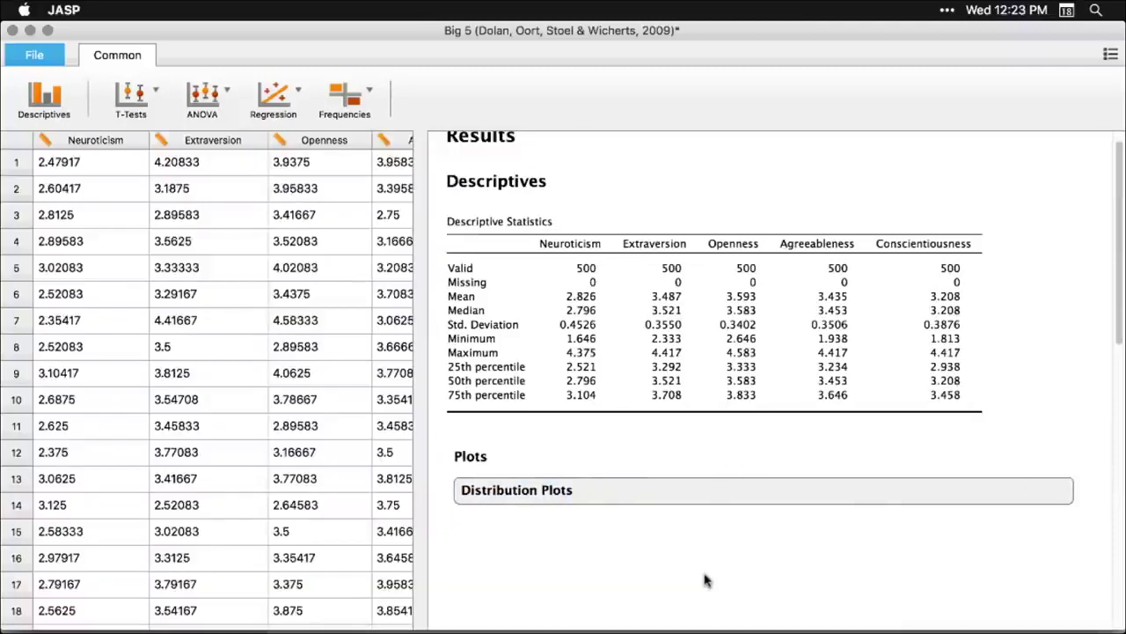
{"action": "scroll", "coordinate": [724, 493], "scroll_direction": "up", "scroll_amount": 1}
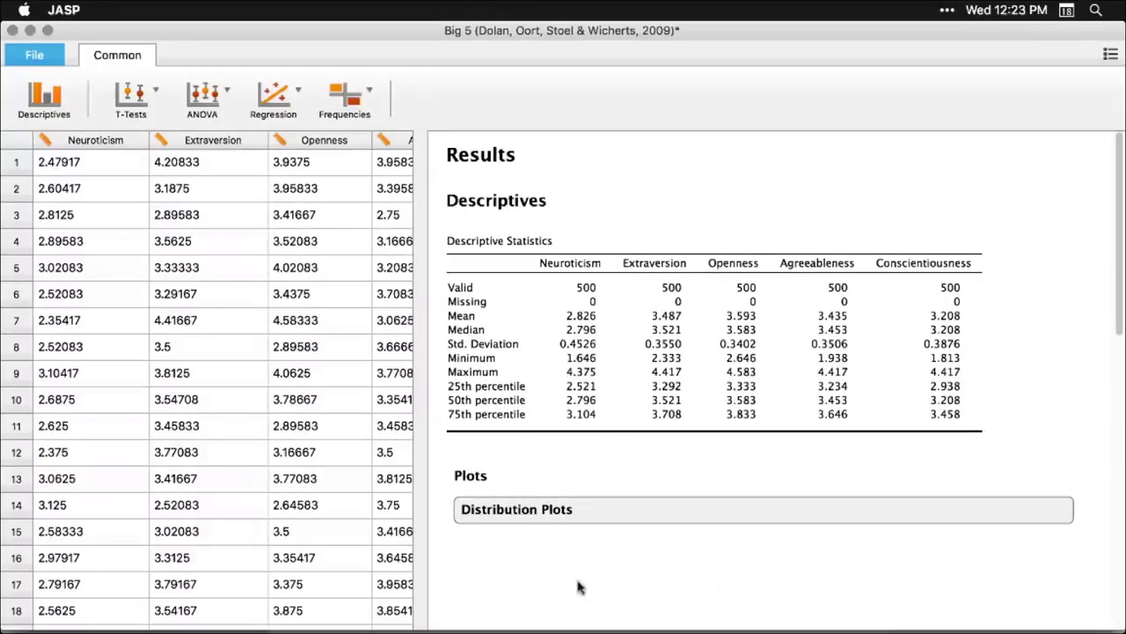
- Reopen the settings of the Descriptives analysis and add skewness and kurtosis to the statistics table
{"action": "left_click", "coordinate": [659, 328]}
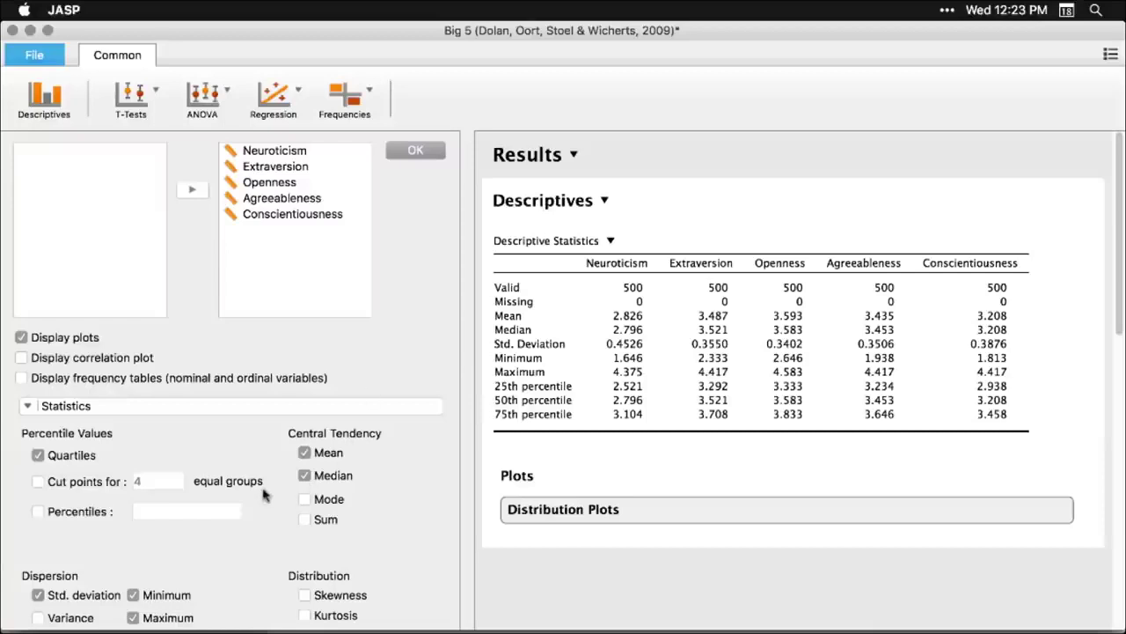
{"action": "scroll", "coordinate": [291, 541], "scroll_direction": "down", "scroll_amount": 2}
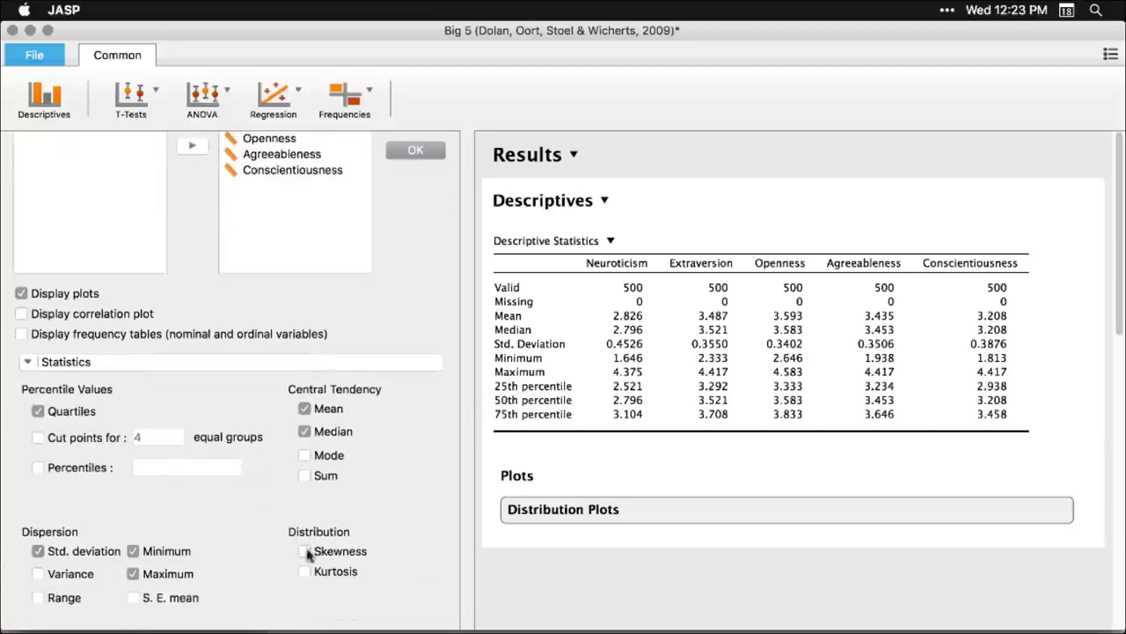
{"action": "left_click", "coordinate": [305, 552]}
{"action": "left_click", "coordinate": [305, 571]}
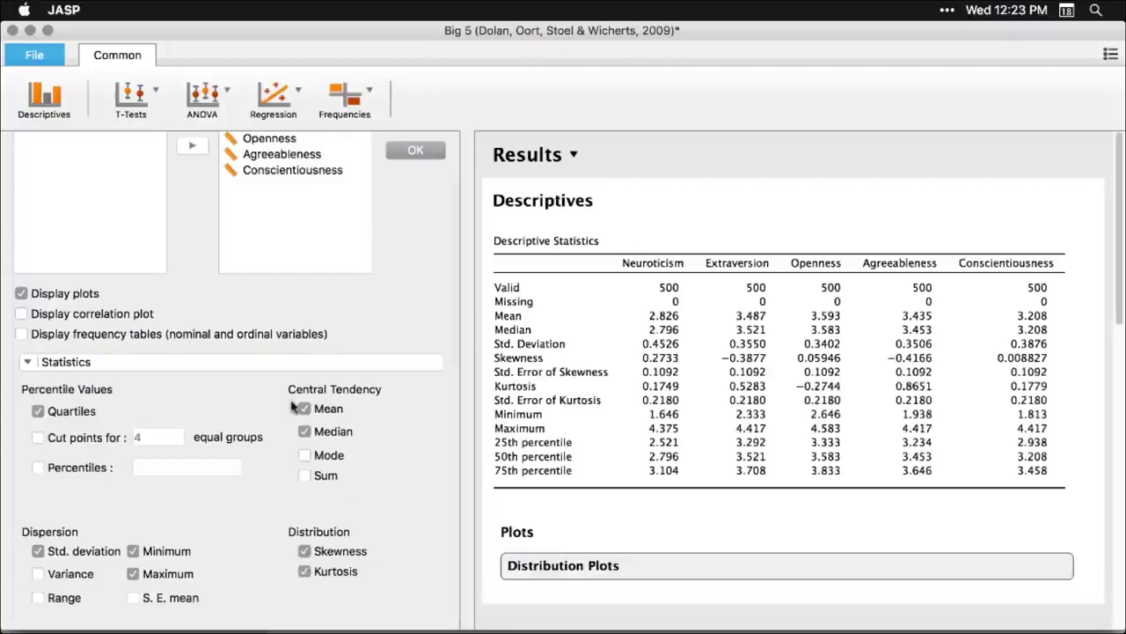
- Close the Descriptives settings and view the expanded distribution plots beside the data
{"action": "left_click", "coordinate": [818, 160]}
{"action": "scroll", "coordinate": [795, 373], "scroll_direction": "down", "scroll_amount": 7}
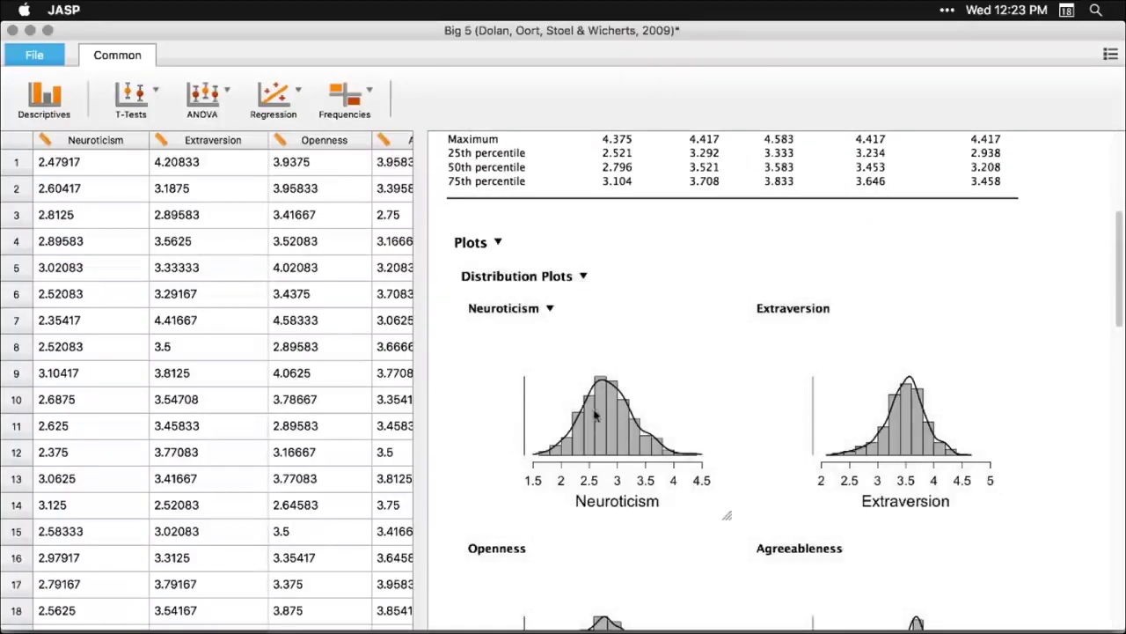
{"action": "left_click", "coordinate": [594, 416]}
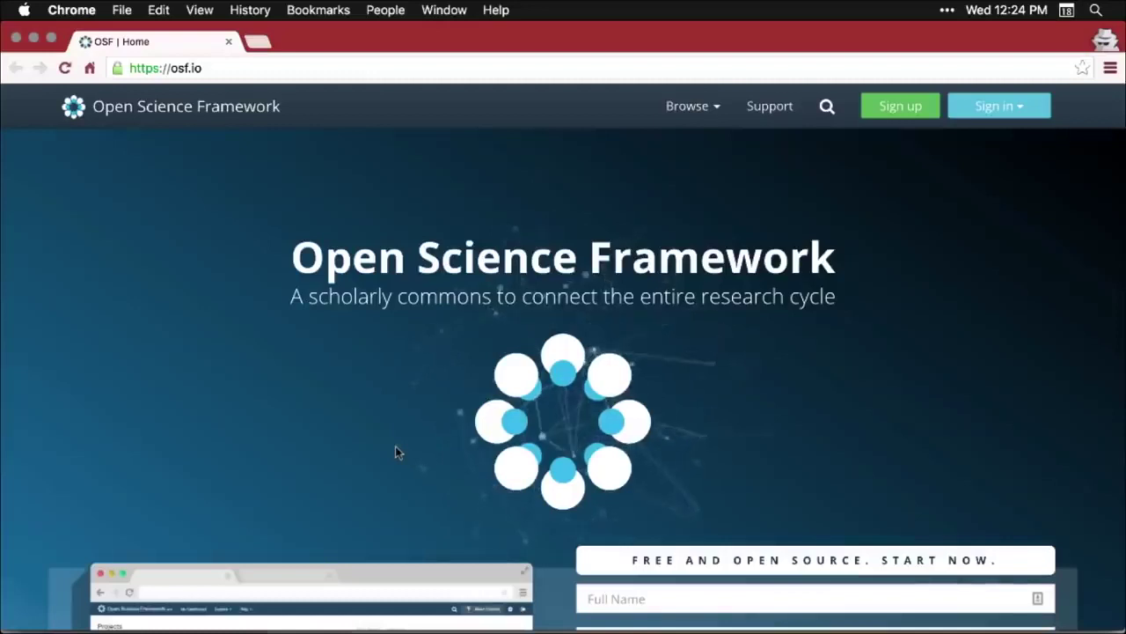
- Switch to Chrome and read through the Open Science Framework home page at osf.io
{"action": "scroll", "coordinate": [396, 446], "scroll_direction": "down", "scroll_amount": 5}
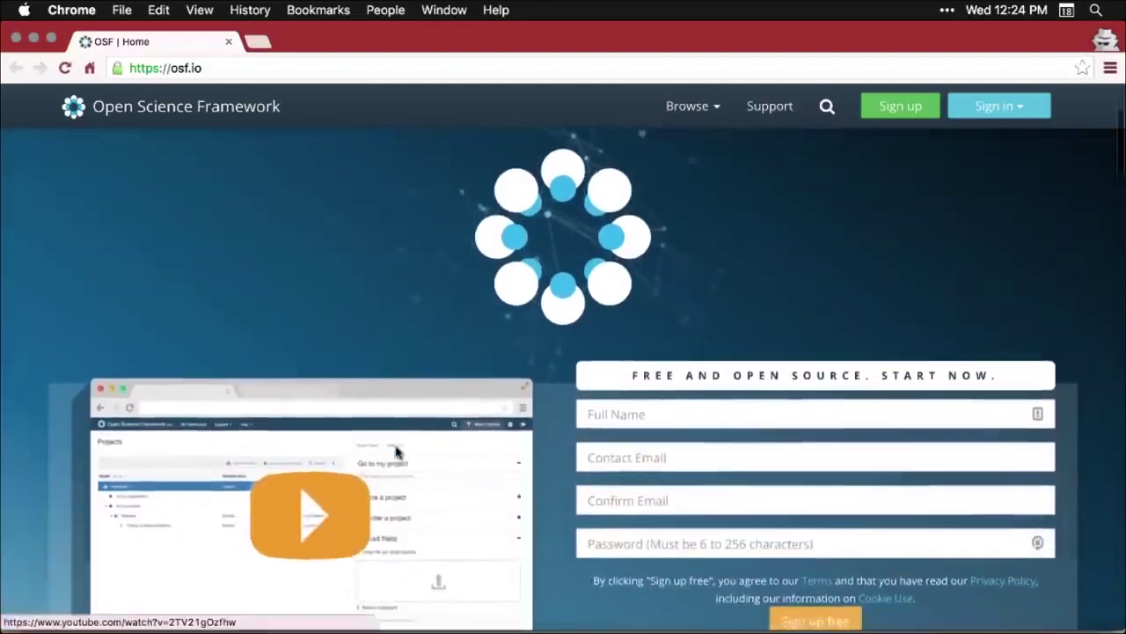
{"action": "scroll", "coordinate": [396, 452], "scroll_direction": "down", "scroll_amount": 3}
{"action": "scroll", "coordinate": [395, 451], "scroll_direction": "down", "scroll_amount": 3}
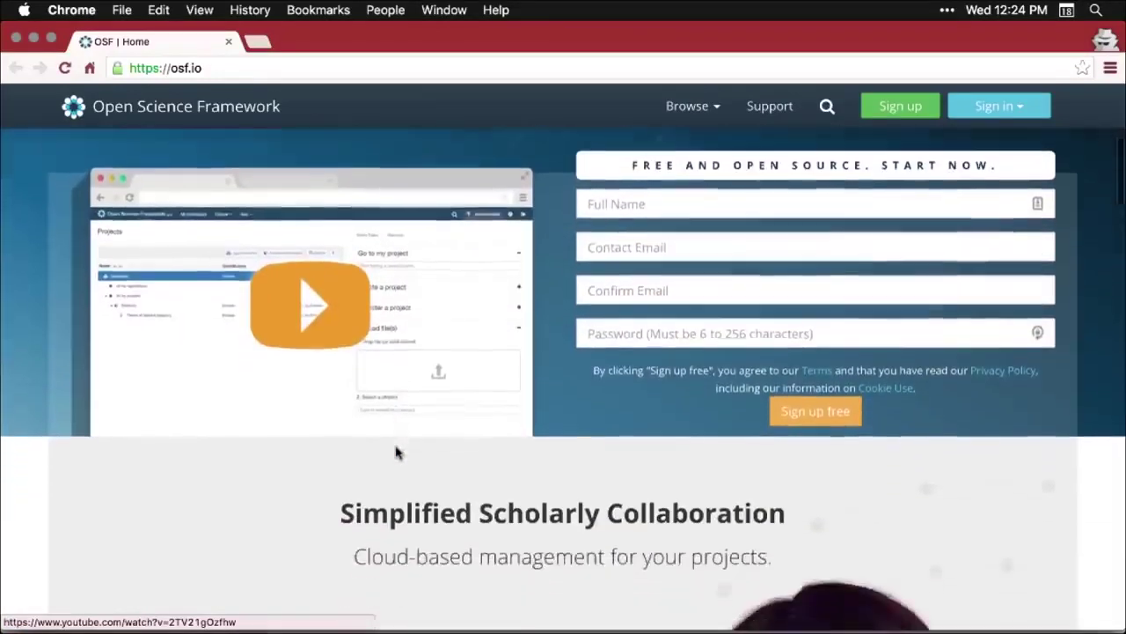
{"action": "scroll", "coordinate": [395, 451], "scroll_direction": "down", "scroll_amount": 1}
{"action": "scroll", "coordinate": [395, 452], "scroll_direction": "down", "scroll_amount": 4}
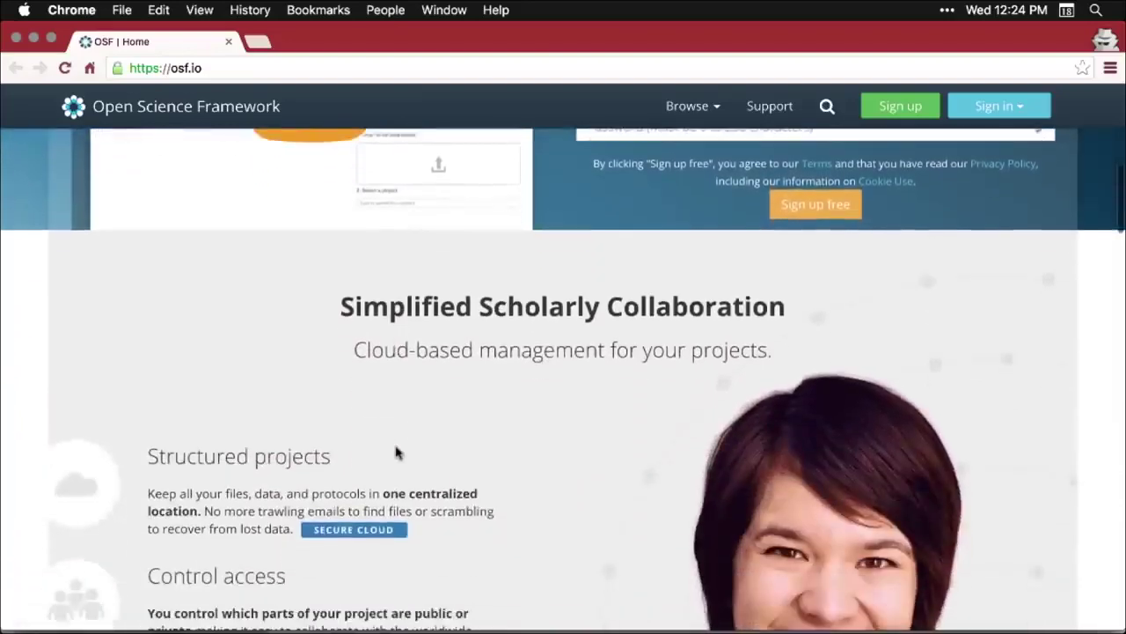
{"action": "scroll", "coordinate": [395, 452], "scroll_direction": "down", "scroll_amount": 5}
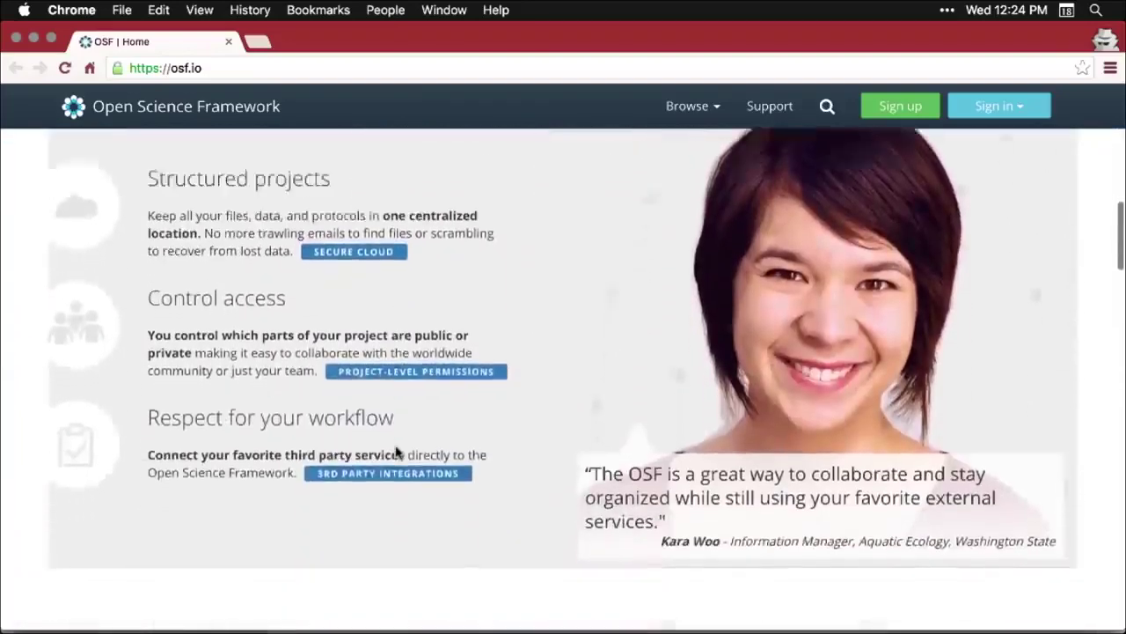
- Review the workflow integrations on the Open Science Framework home page and the file list of the datalab.cc project
{"action": "scroll", "coordinate": [395, 451], "scroll_direction": "down", "scroll_amount": 6}
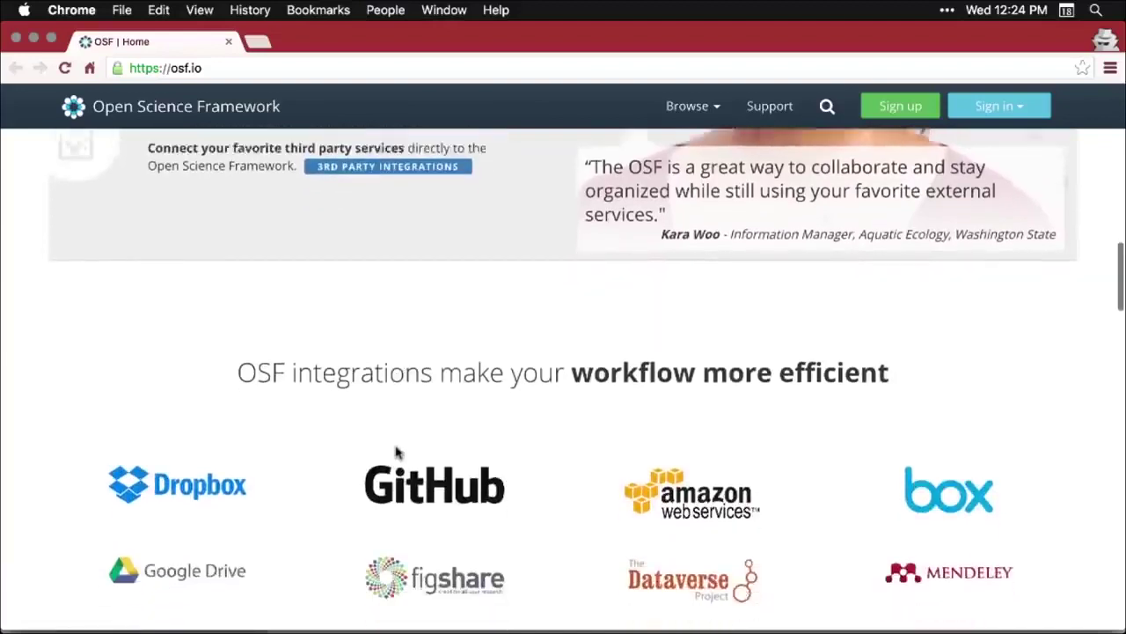
{"action": "scroll", "coordinate": [395, 452], "scroll_direction": "down", "scroll_amount": 1}
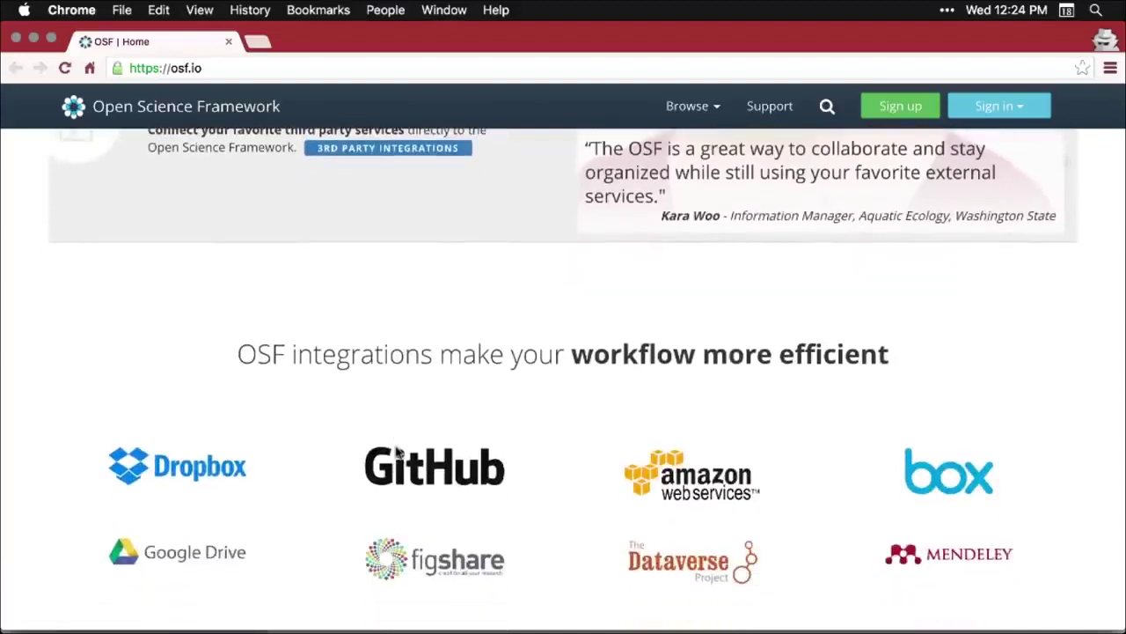
{"action": "scroll", "coordinate": [395, 452], "scroll_direction": "down", "scroll_amount": 3}
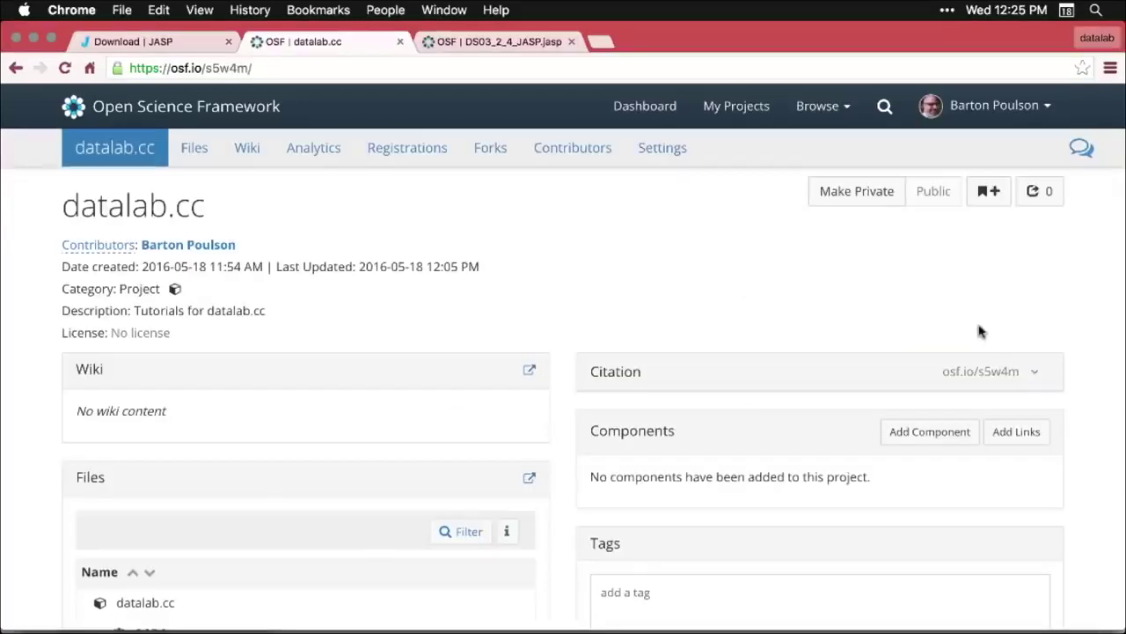
{"action": "scroll", "coordinate": [1055, 331], "scroll_direction": "down", "scroll_amount": 3}
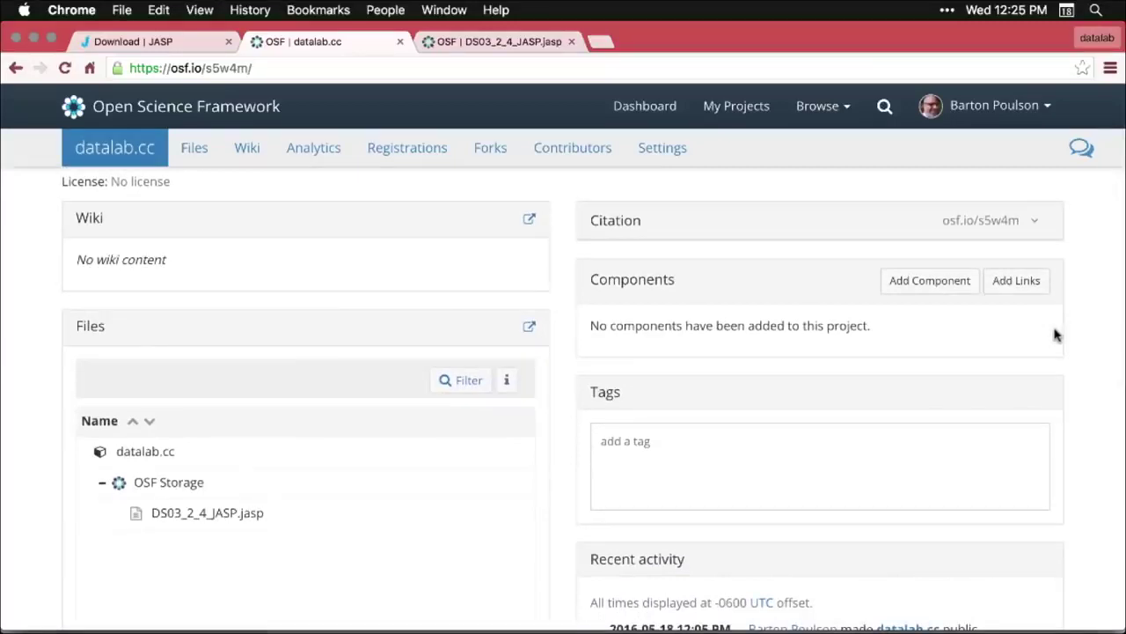
{"action": "scroll", "coordinate": [1055, 332], "scroll_direction": "down", "scroll_amount": 1}
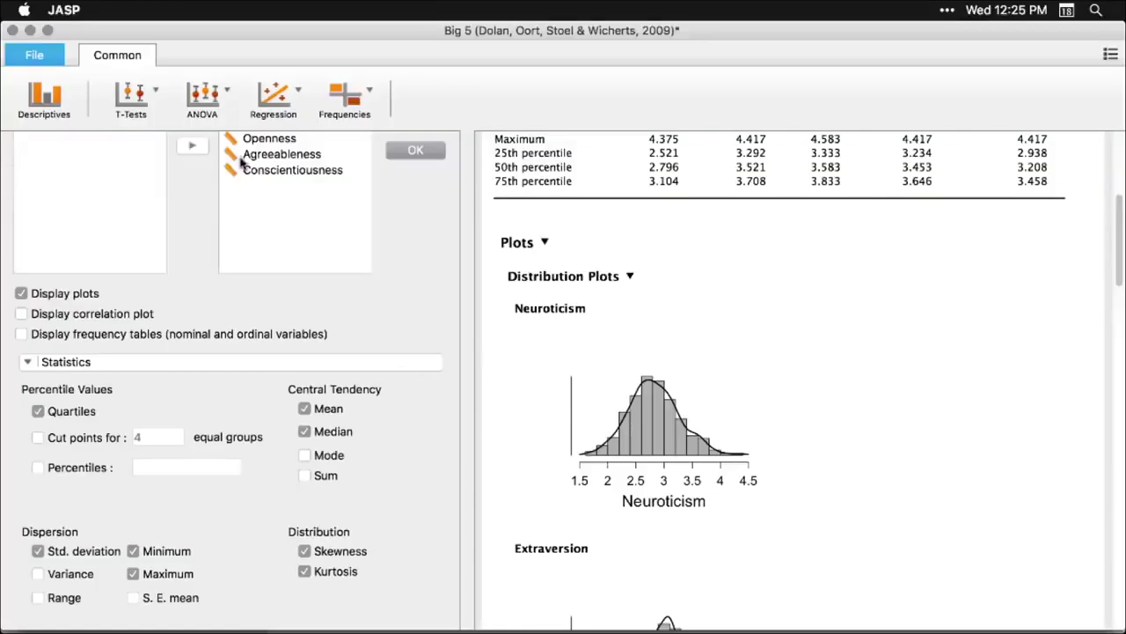
- Switch to JASP and open the saved file DS03_2_4_JASP.jasp from the Desktop folder
{"action": "left_click", "coordinate": [37, 57]}
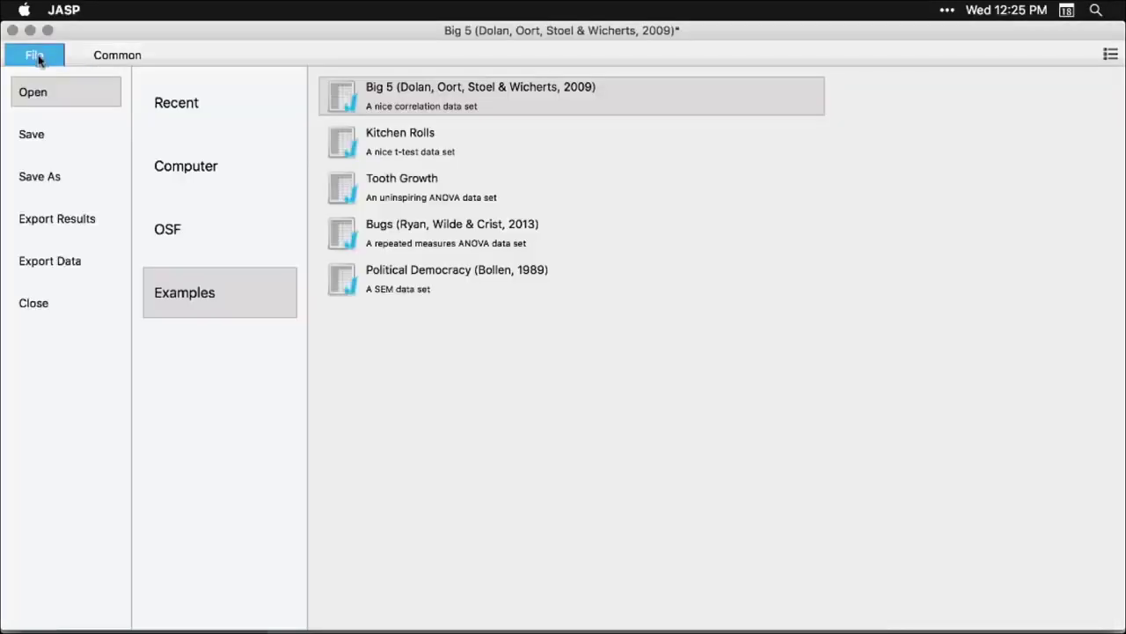
{"action": "left_click", "coordinate": [185, 174]}
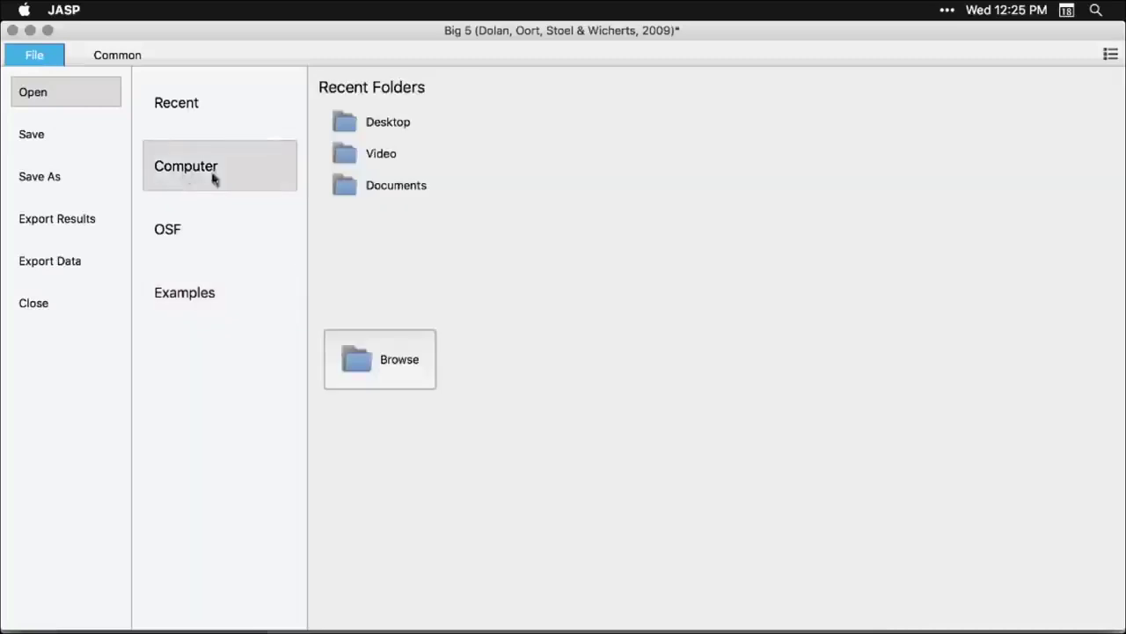
{"action": "left_click", "coordinate": [385, 194]}
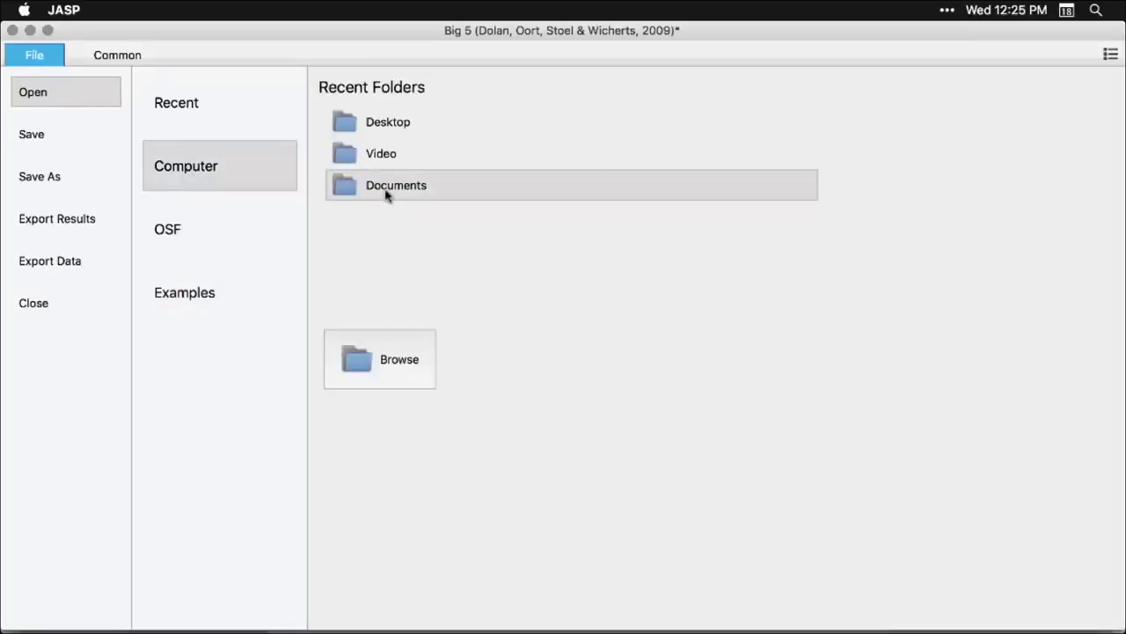
{"action": "left_click", "coordinate": [372, 124]}
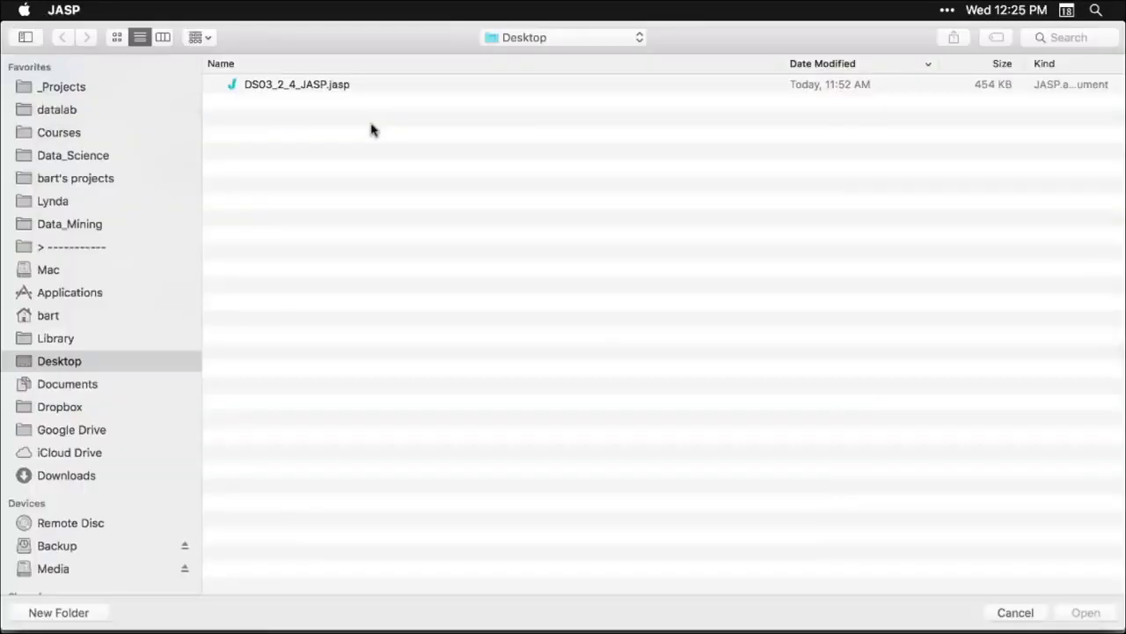
{"action": "left_click", "coordinate": [319, 87]}
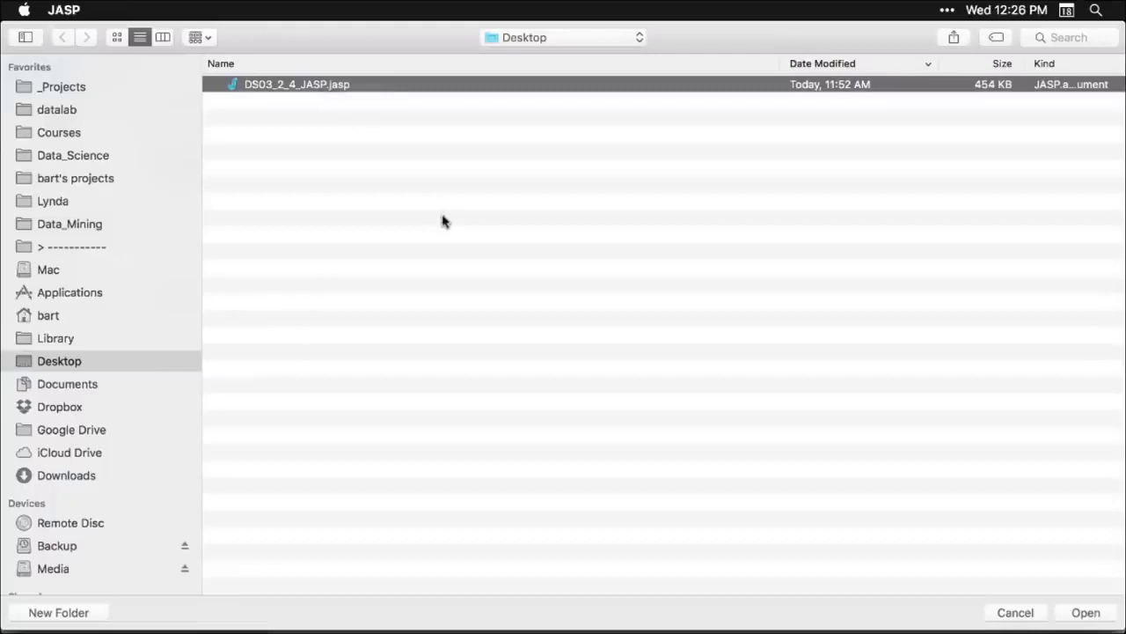
{"action": "double_click", "coordinate": [322, 85]}
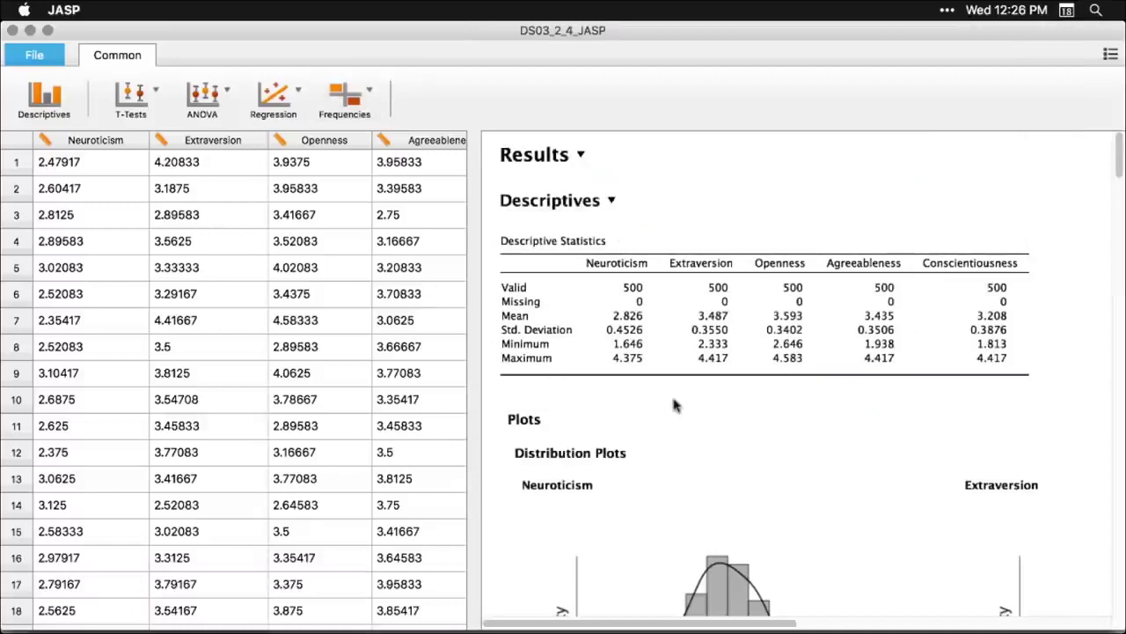
- Examine the saved results, from the descriptive statistics and distribution plots through the correlation plot to the linear regression tables
{"action": "scroll", "coordinate": [674, 403], "scroll_direction": "down", "scroll_amount": 15}
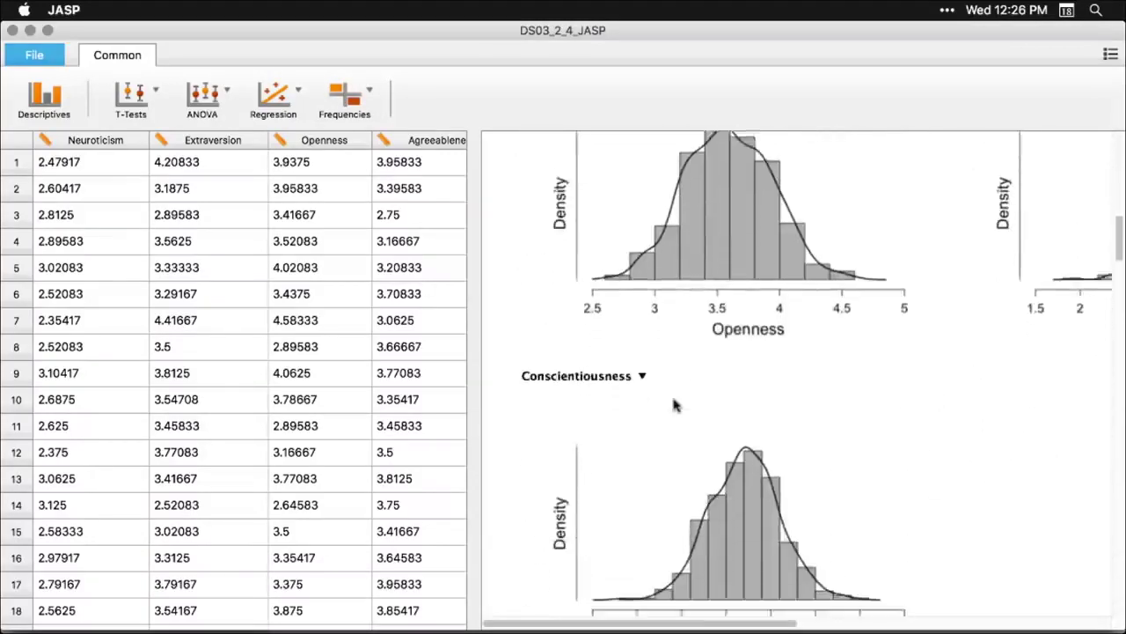
{"action": "scroll", "coordinate": [674, 404], "scroll_direction": "down", "scroll_amount": 15}
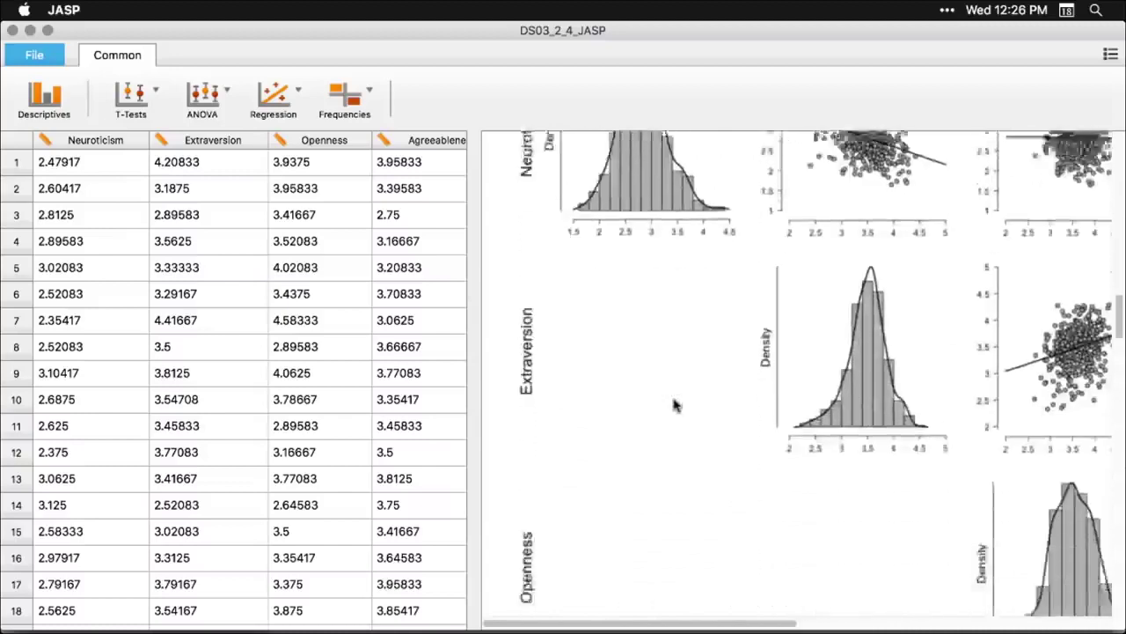
{"action": "scroll", "coordinate": [674, 404], "scroll_direction": "down", "scroll_amount": 2}
{"action": "scroll", "coordinate": [675, 404], "scroll_direction": "up", "scroll_amount": 6}
{"action": "scroll", "coordinate": [674, 404], "scroll_direction": "right", "scroll_amount": 4}
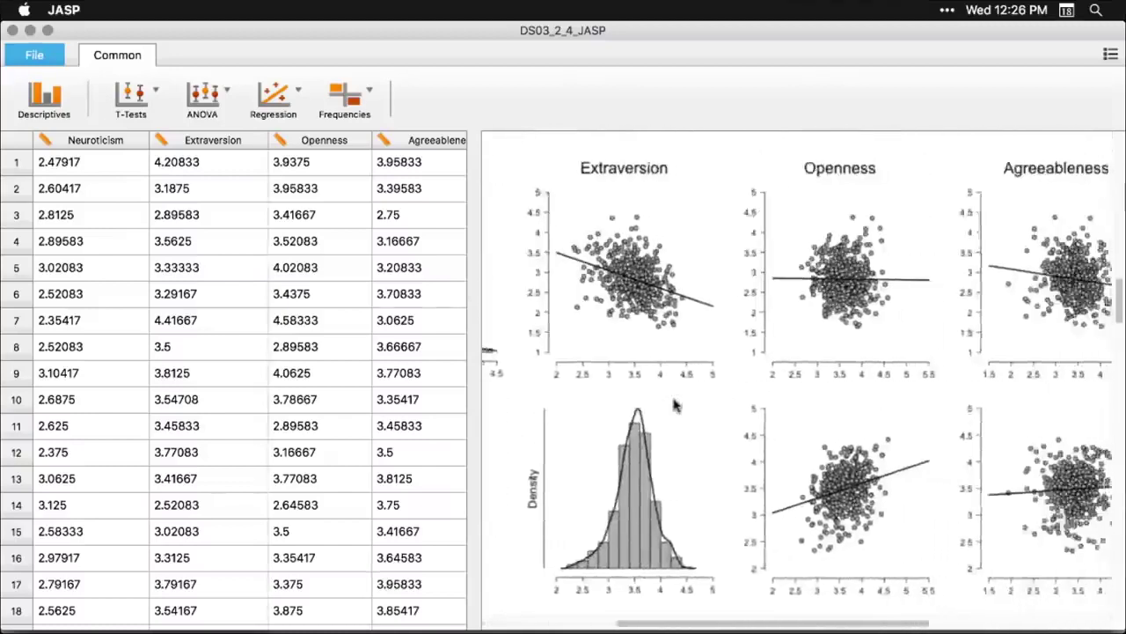
{"action": "scroll", "coordinate": [674, 404], "scroll_direction": "right", "scroll_amount": 3}
{"action": "scroll", "coordinate": [674, 404], "scroll_direction": "down", "scroll_amount": 15}
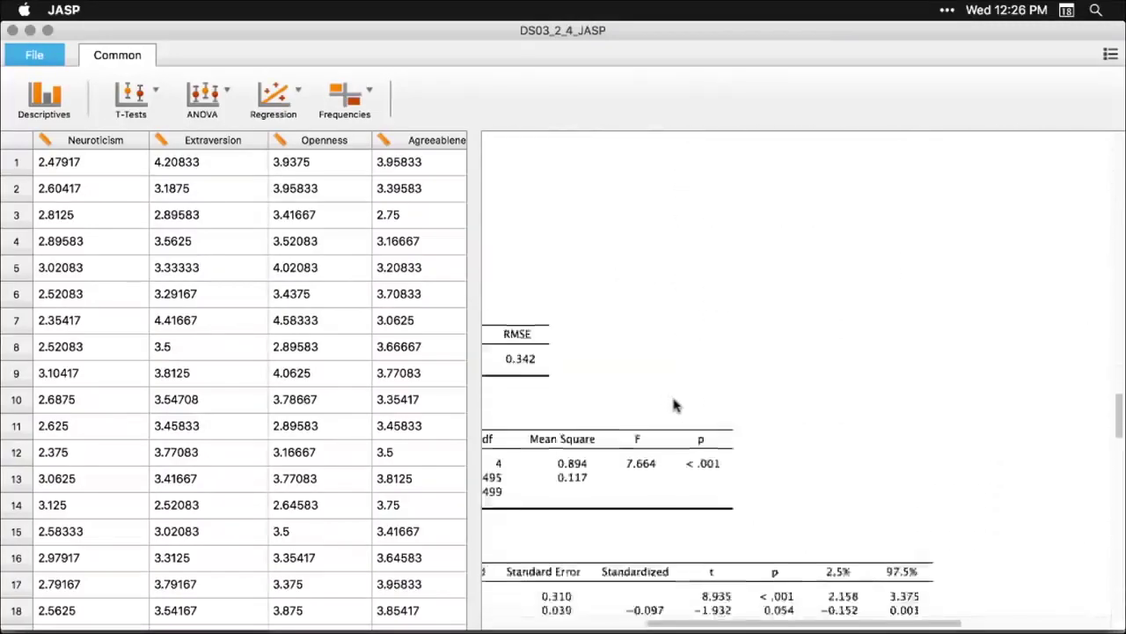
{"action": "scroll", "coordinate": [674, 404], "scroll_direction": "left", "scroll_amount": 5}
{"action": "scroll", "coordinate": [674, 404], "scroll_direction": "down", "scroll_amount": 2}
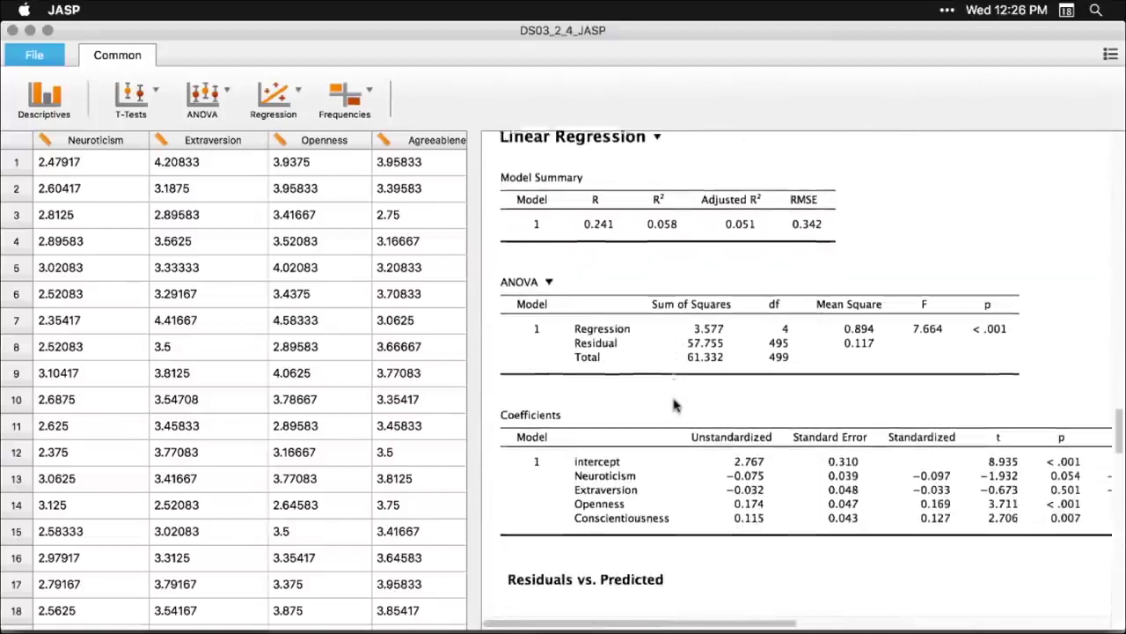
- Inspect the Model and Statistics settings of the linear regression analysis, and close the settings to show the data again
{"action": "left_click", "coordinate": [692, 313]}
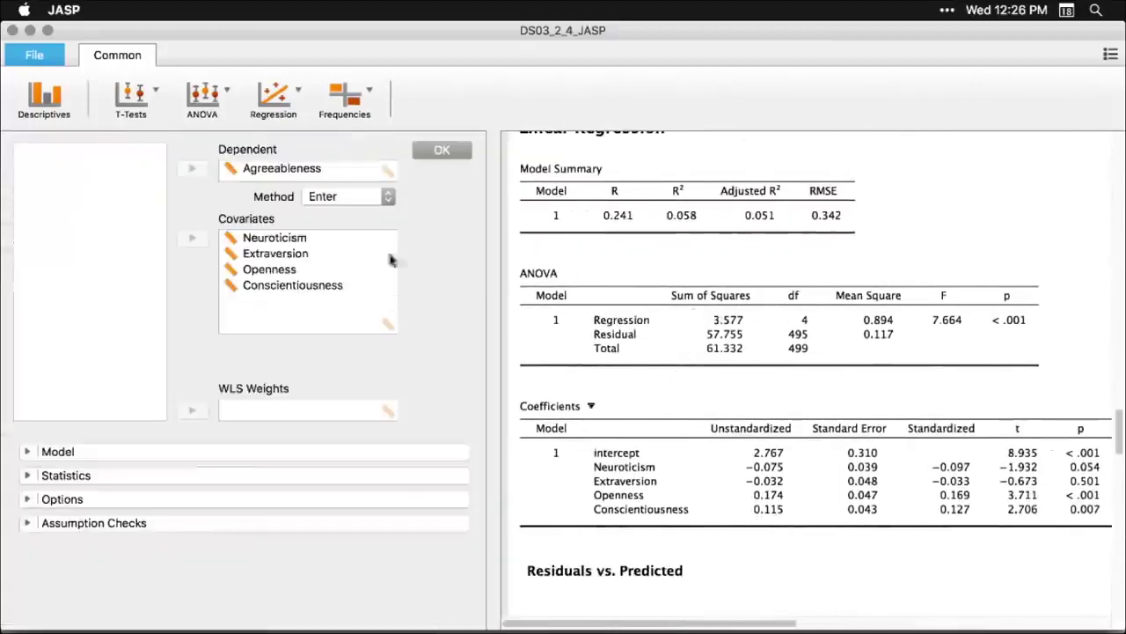
{"action": "left_click", "coordinate": [27, 451]}
{"action": "scroll", "coordinate": [30, 493], "scroll_direction": "down", "scroll_amount": 3}
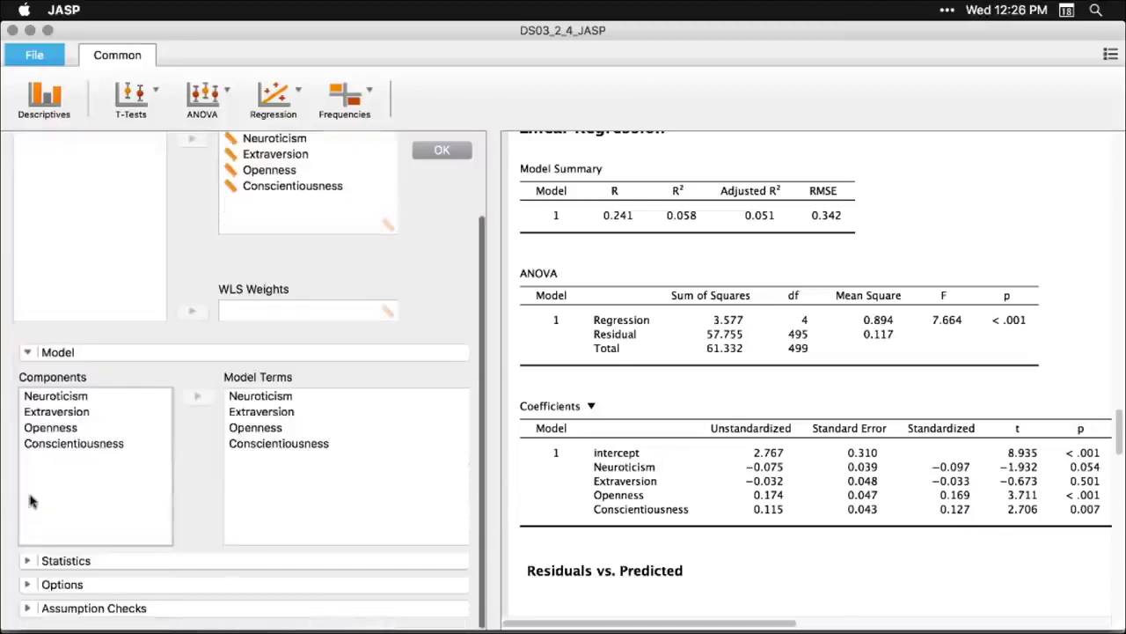
{"action": "left_click", "coordinate": [28, 561]}
{"action": "scroll", "coordinate": [32, 554], "scroll_direction": "down", "scroll_amount": 5}
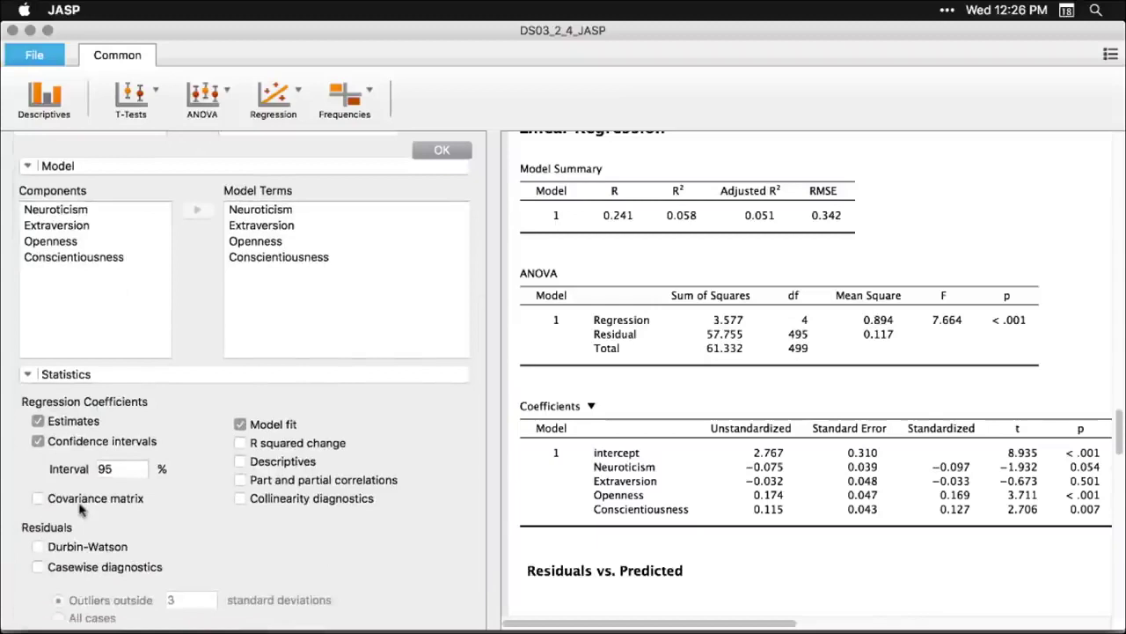
{"action": "scroll", "coordinate": [79, 508], "scroll_direction": "up", "scroll_amount": 3}
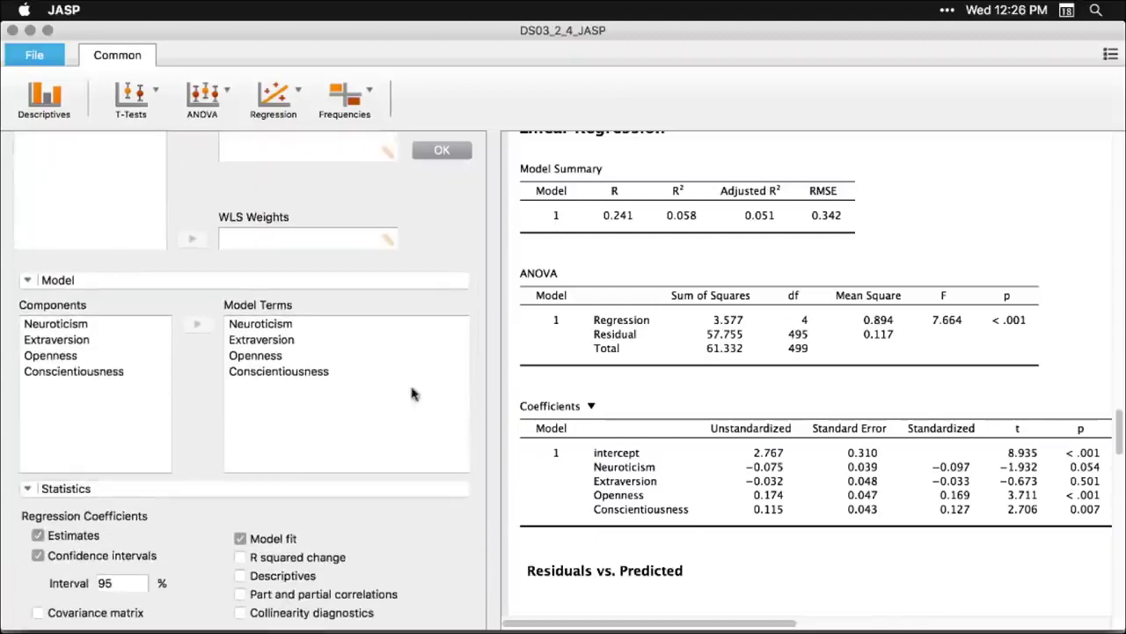
{"action": "left_click", "coordinate": [1034, 205]}
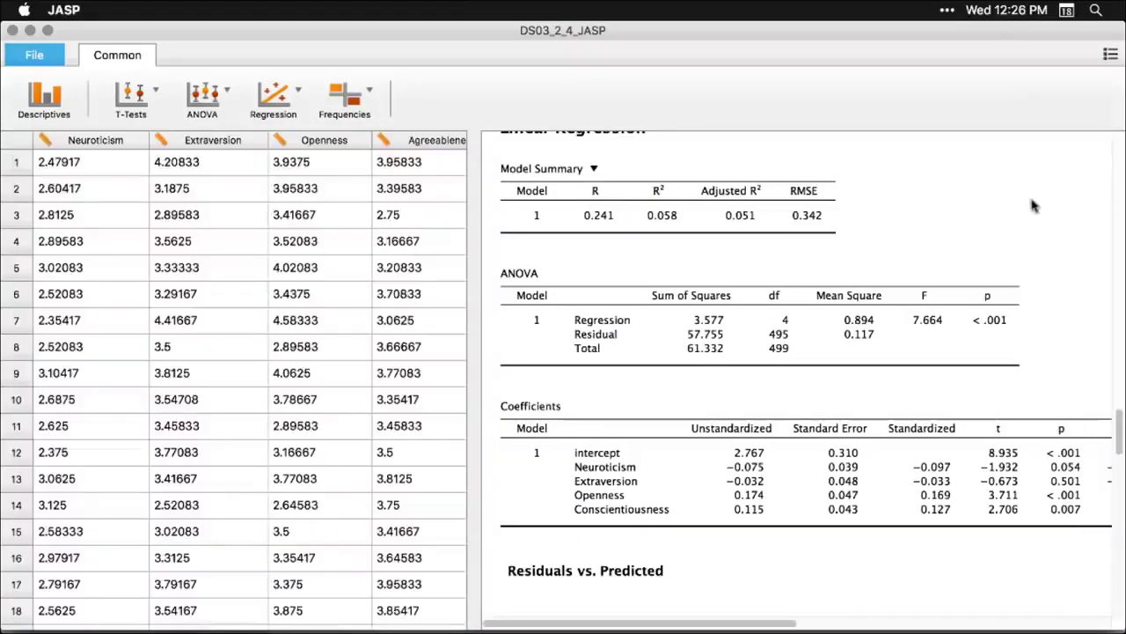
- Look back through the correlation and distribution plots in the results and open the file options
{"action": "scroll", "coordinate": [1034, 205], "scroll_direction": "down", "scroll_amount": 10}
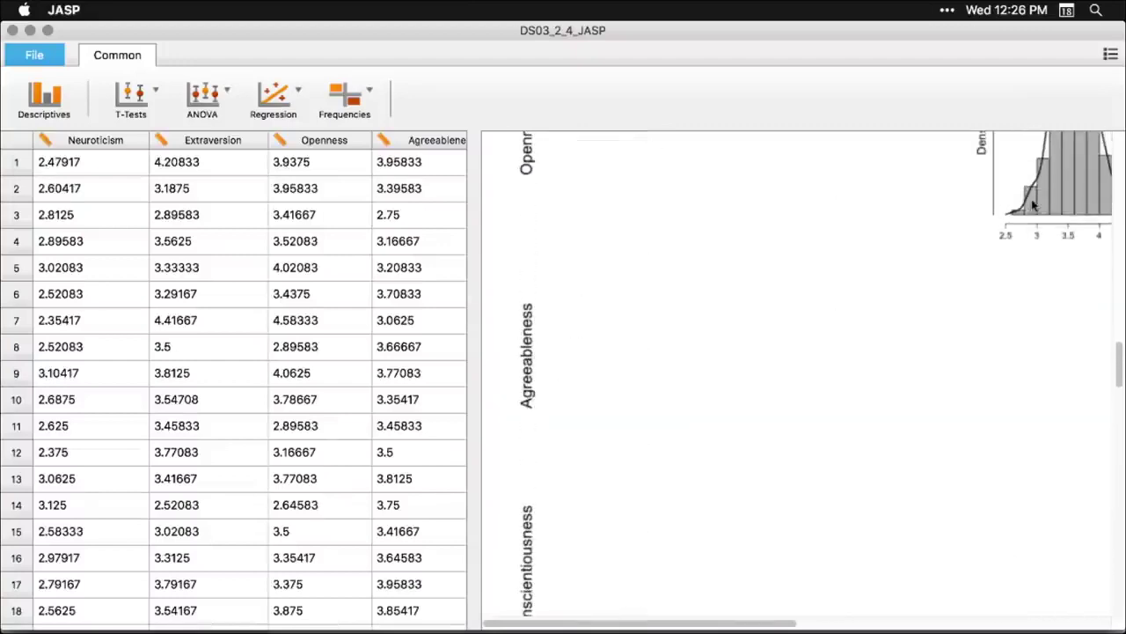
{"action": "scroll", "coordinate": [1034, 205], "scroll_direction": "up", "scroll_amount": 15}
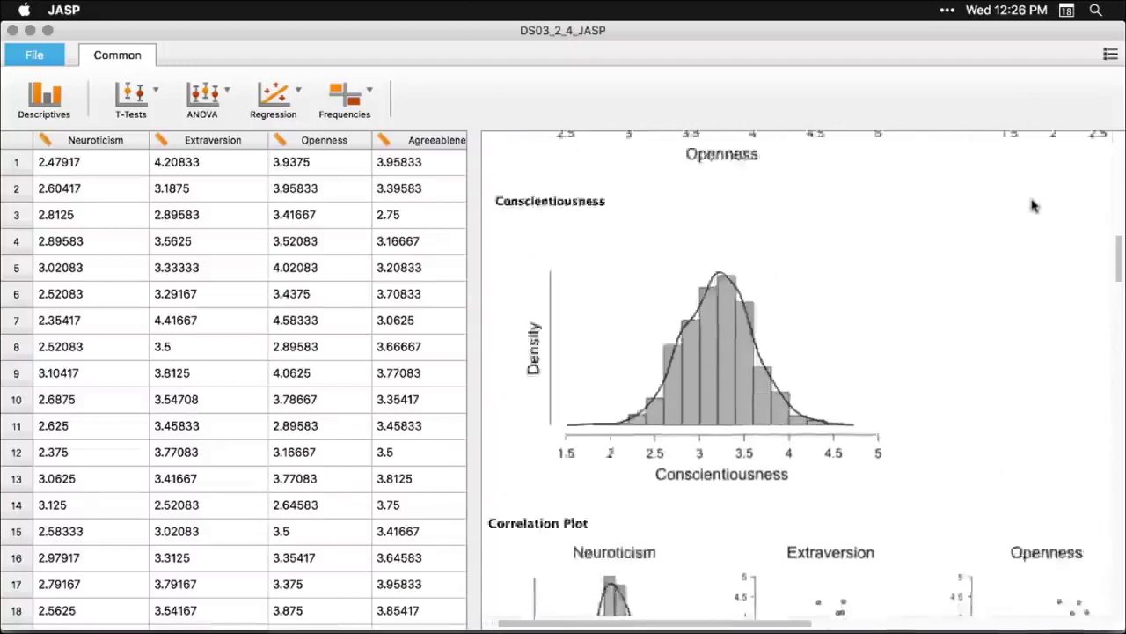
{"action": "scroll", "coordinate": [1034, 205], "scroll_direction": "up", "scroll_amount": 8}
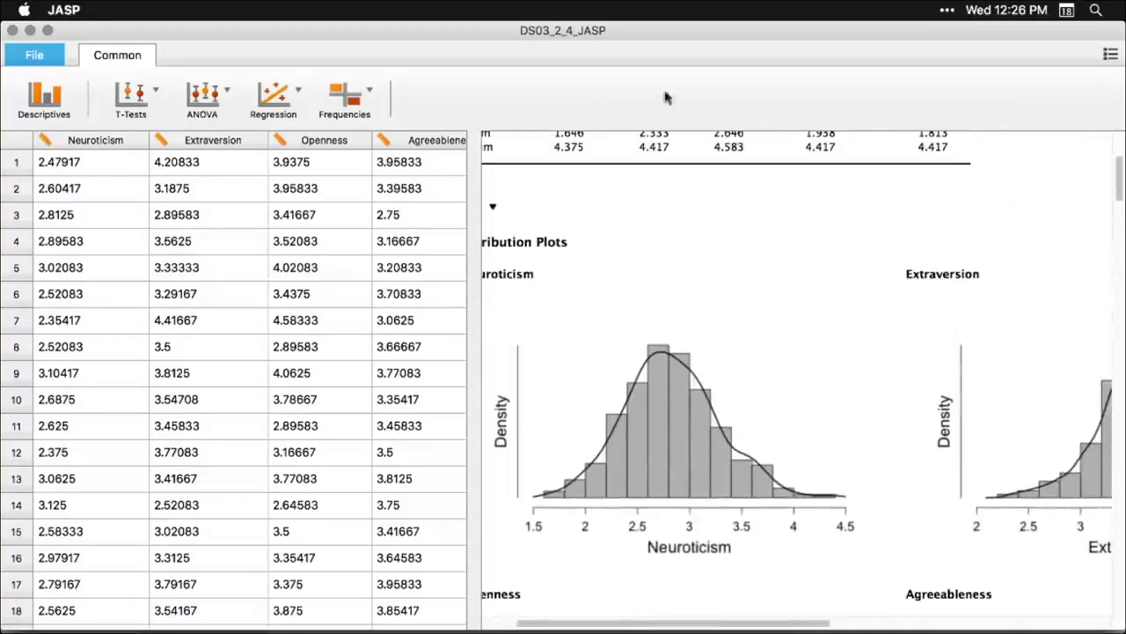
{"action": "left_click", "coordinate": [30, 62]}
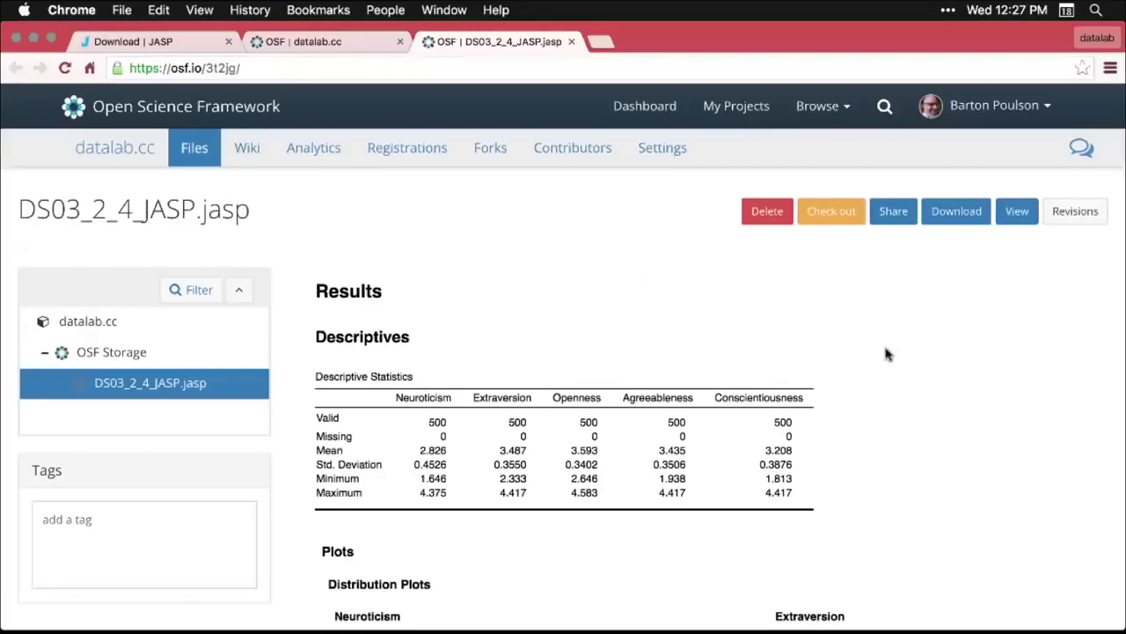
- Switch to Chrome and examine the web address, statistics table and plots on the shared DS03_2_4_JASP.jasp page at osf.io
{"action": "left_click", "coordinate": [438, 70]}
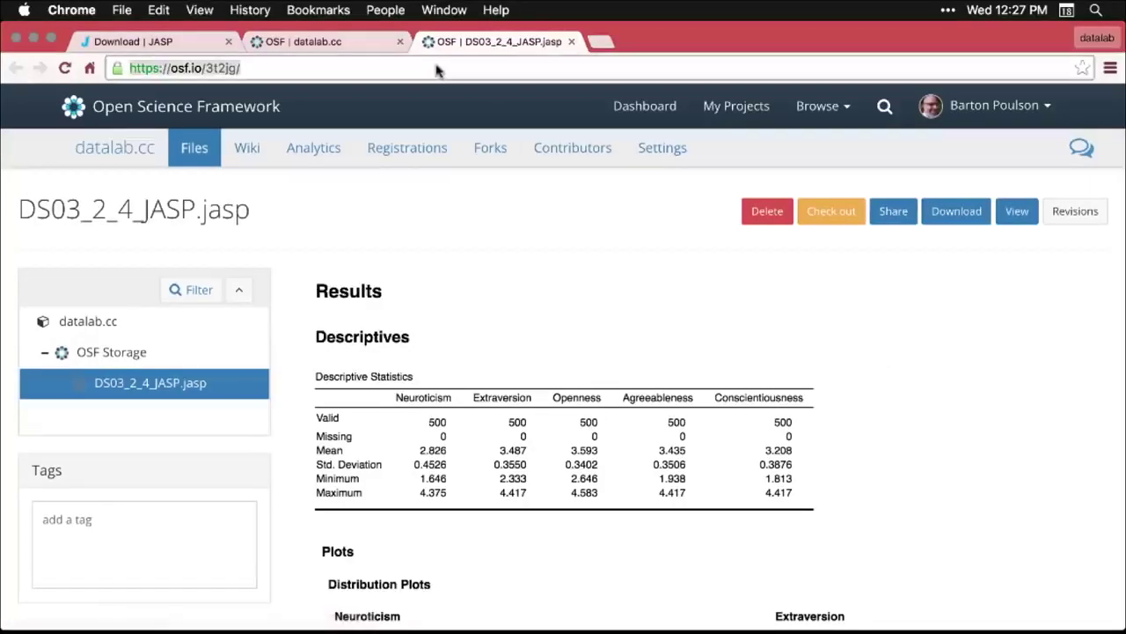
{"action": "left_click", "coordinate": [961, 376]}
{"action": "scroll", "coordinate": [960, 376], "scroll_direction": "down", "scroll_amount": 1}
{"action": "scroll", "coordinate": [960, 375], "scroll_direction": "down", "scroll_amount": 3}
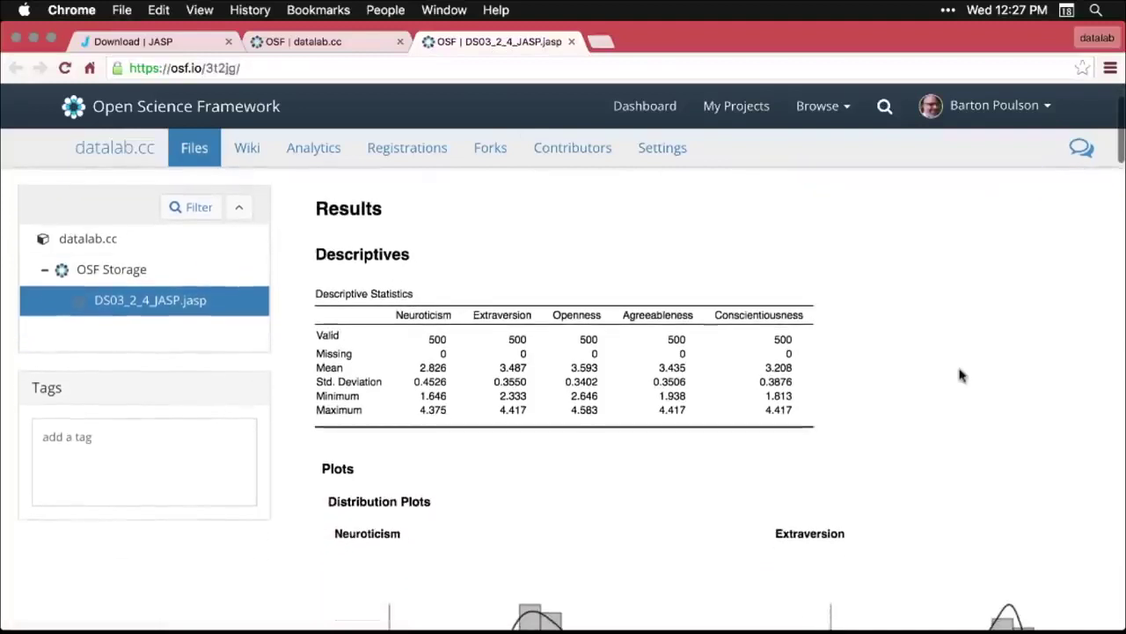
{"action": "scroll", "coordinate": [960, 376], "scroll_direction": "down", "scroll_amount": 10}
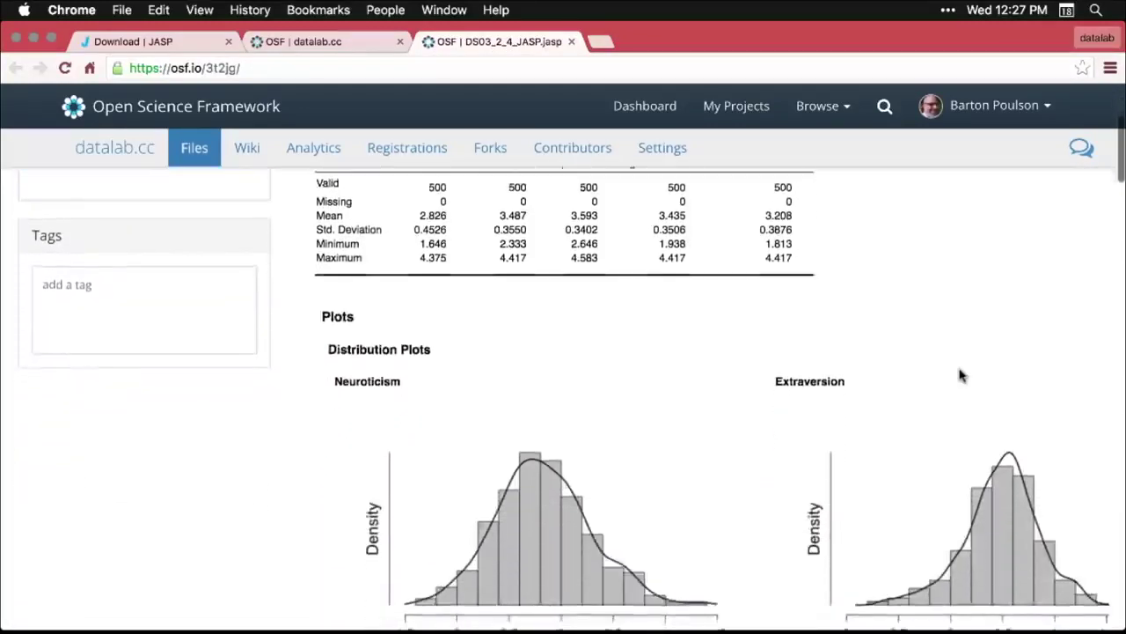
{"action": "scroll", "coordinate": [960, 375], "scroll_direction": "down", "scroll_amount": 6}
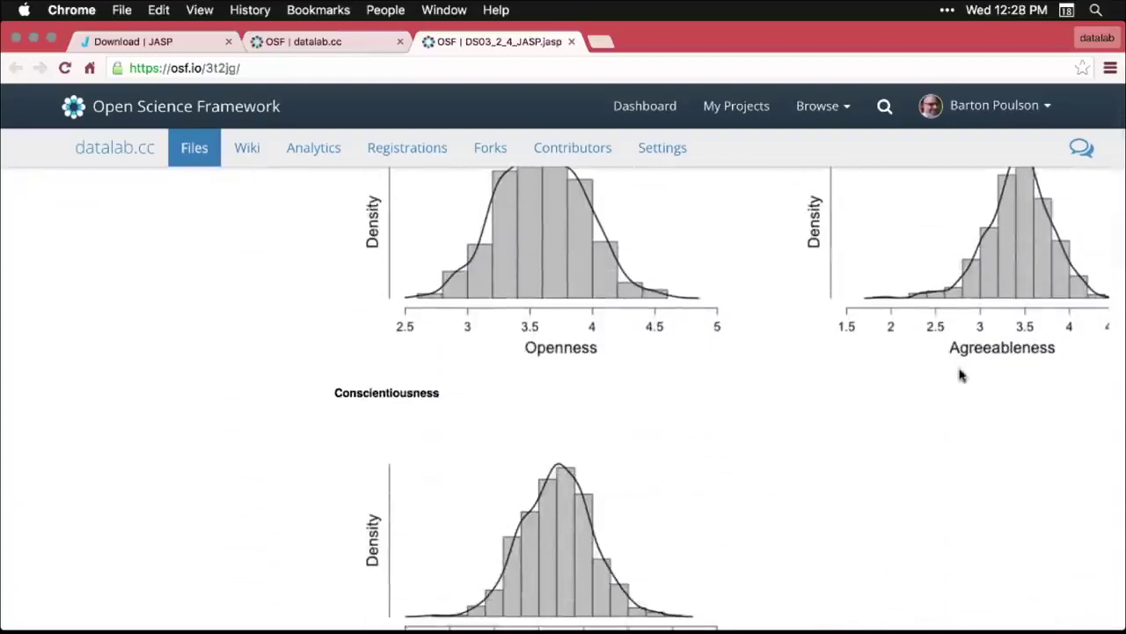
{"action": "scroll", "coordinate": [961, 376], "scroll_direction": "down", "scroll_amount": 15}
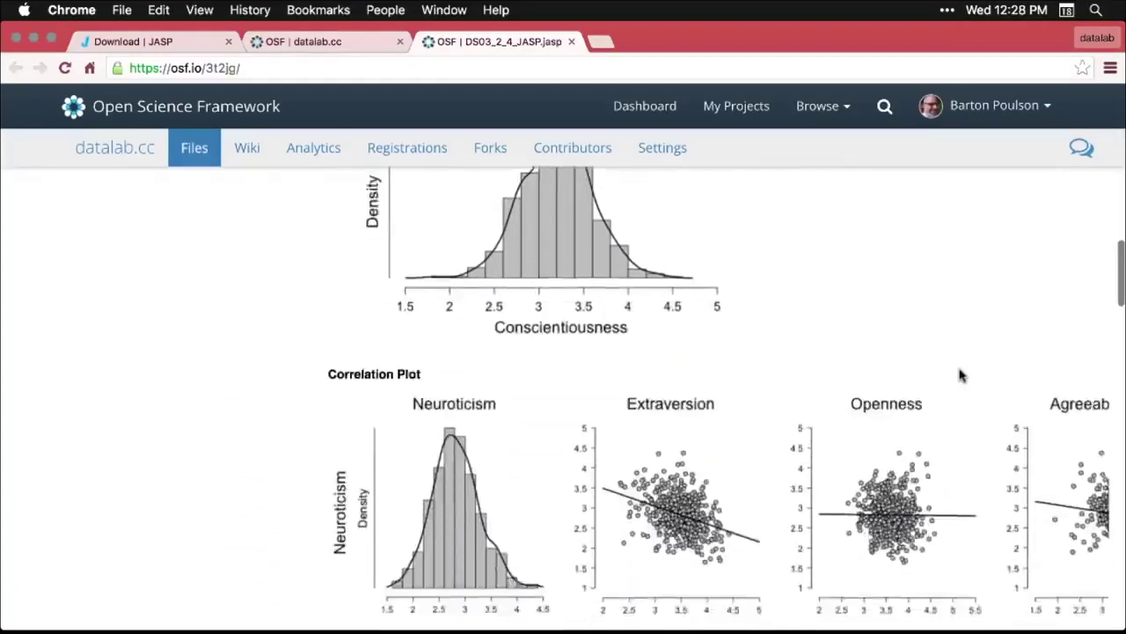
{"action": "scroll", "coordinate": [961, 376], "scroll_direction": "down", "scroll_amount": 7}
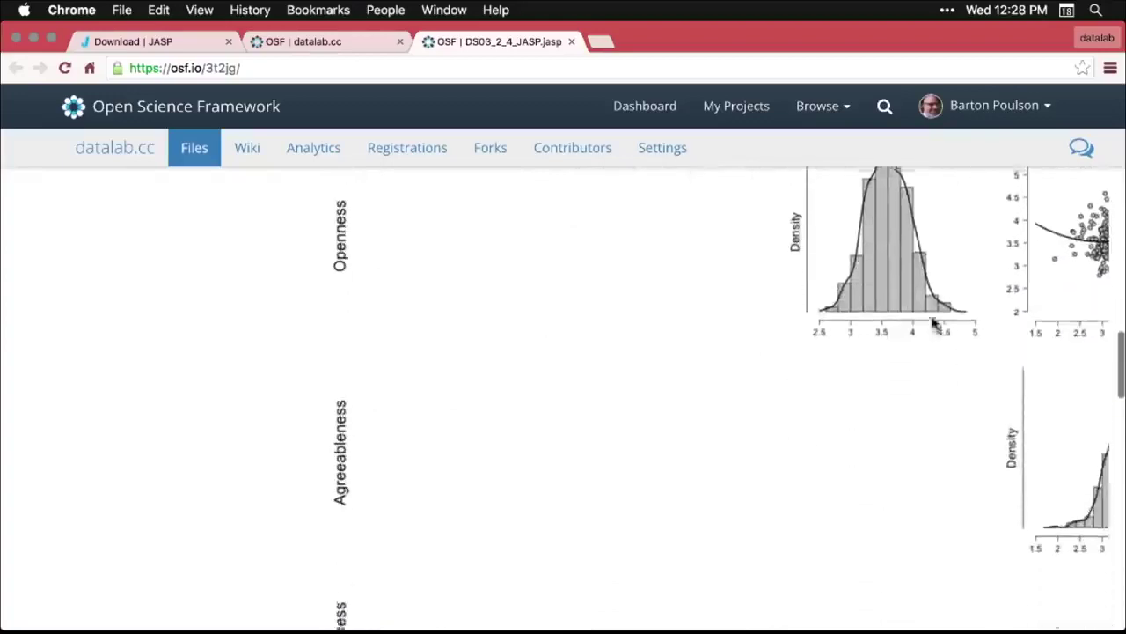
{"action": "scroll", "coordinate": [935, 314], "scroll_direction": "up", "scroll_amount": 20}
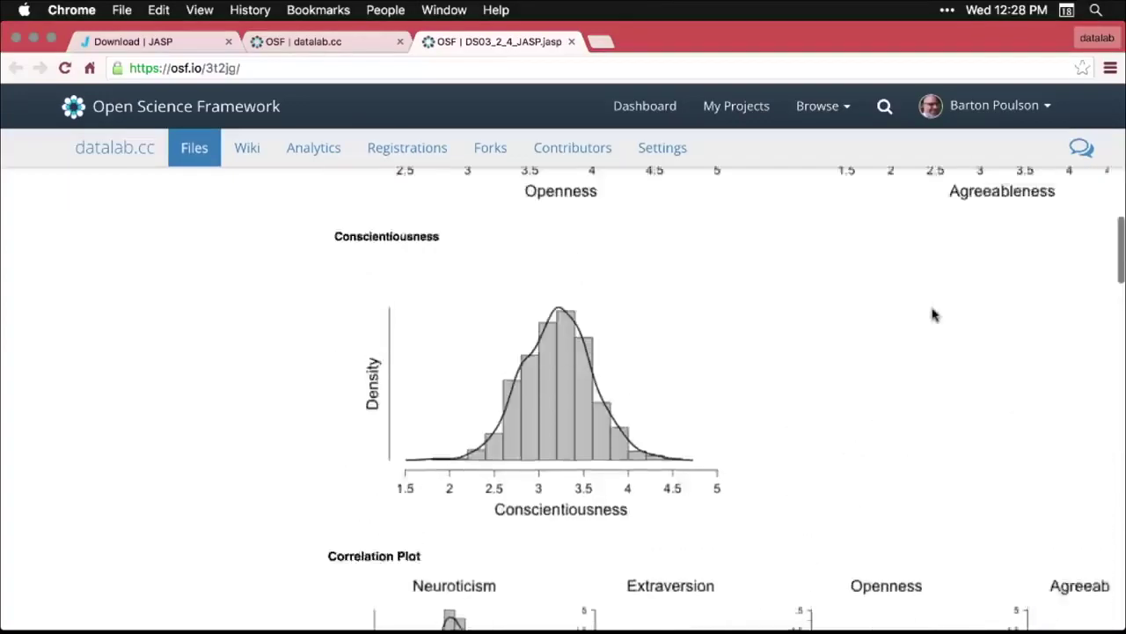
{"action": "scroll", "coordinate": [935, 314], "scroll_direction": "up", "scroll_amount": 9}
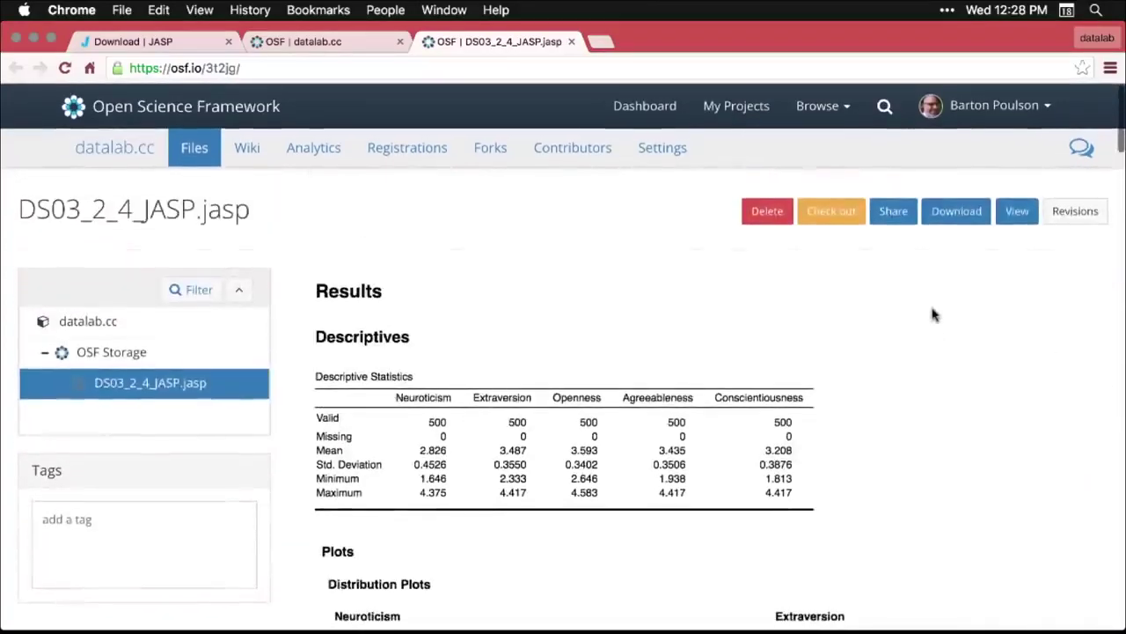